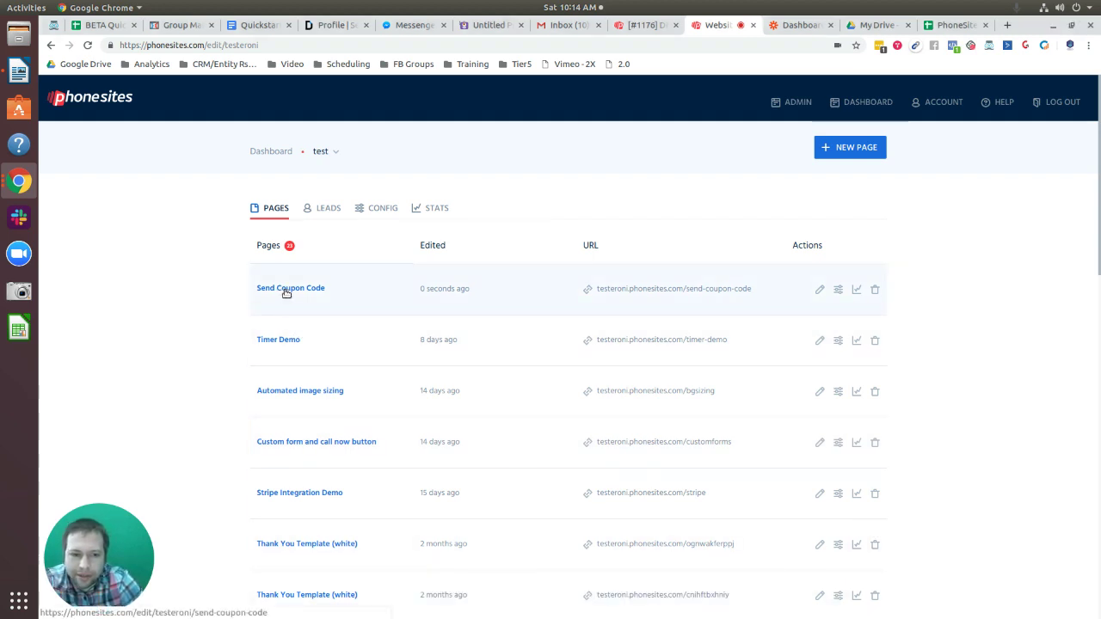
- Open the Send Coupon Code page from the PhoneSites pages list
left_click(286, 290)
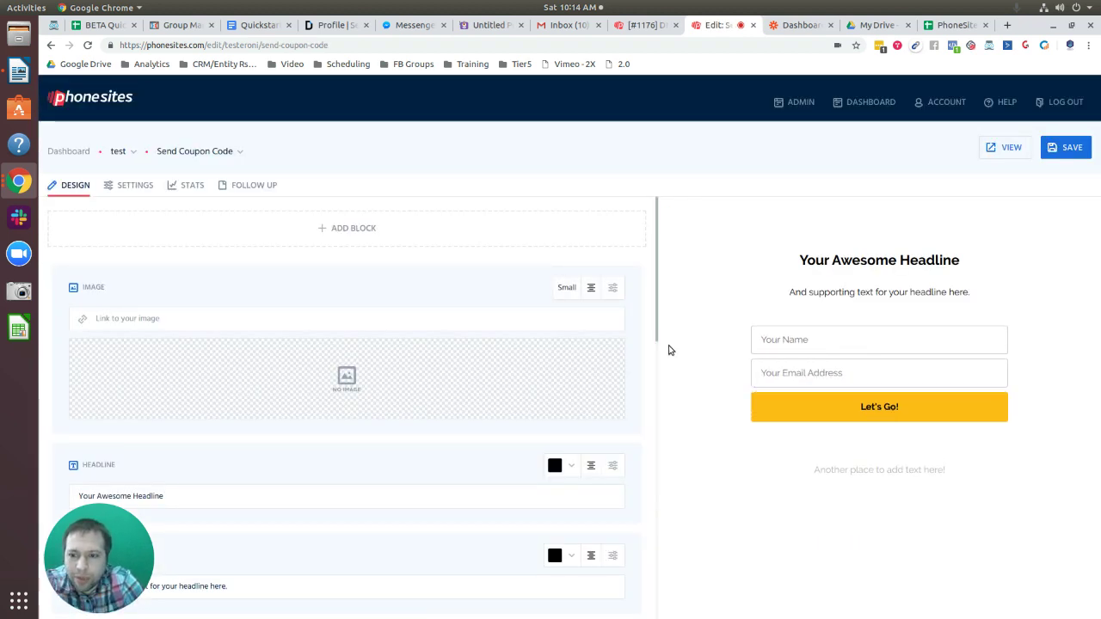
- Review the page's settings down to the POST Webhook(s) option, then go to the Zapier dashboard
scroll(466, 387, "down", 3)
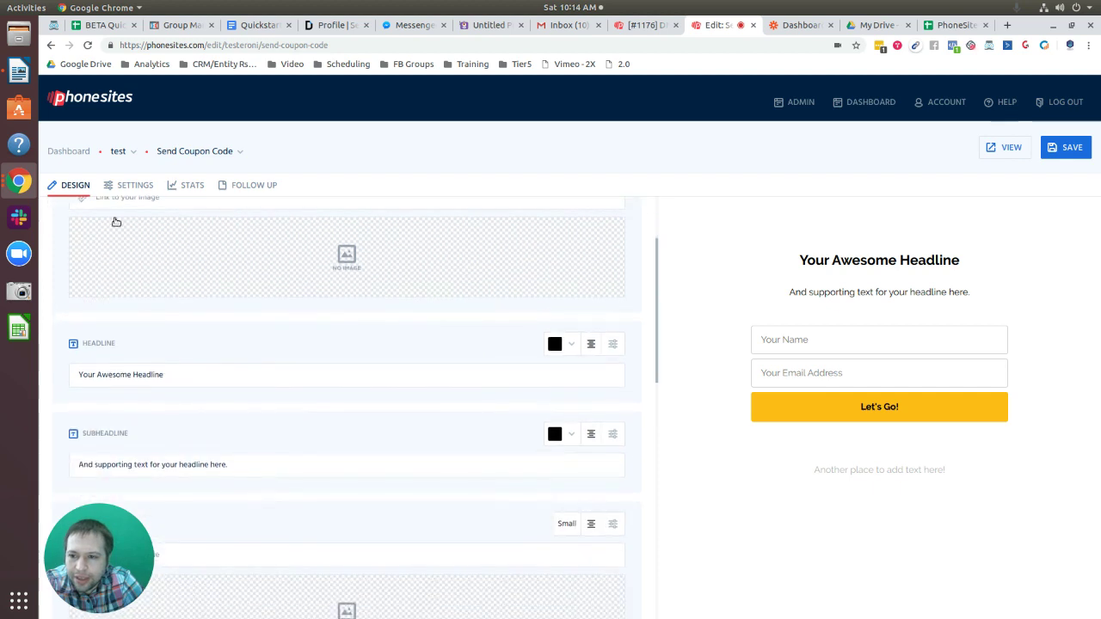
left_click(120, 183)
scroll(378, 329, "down", 3)
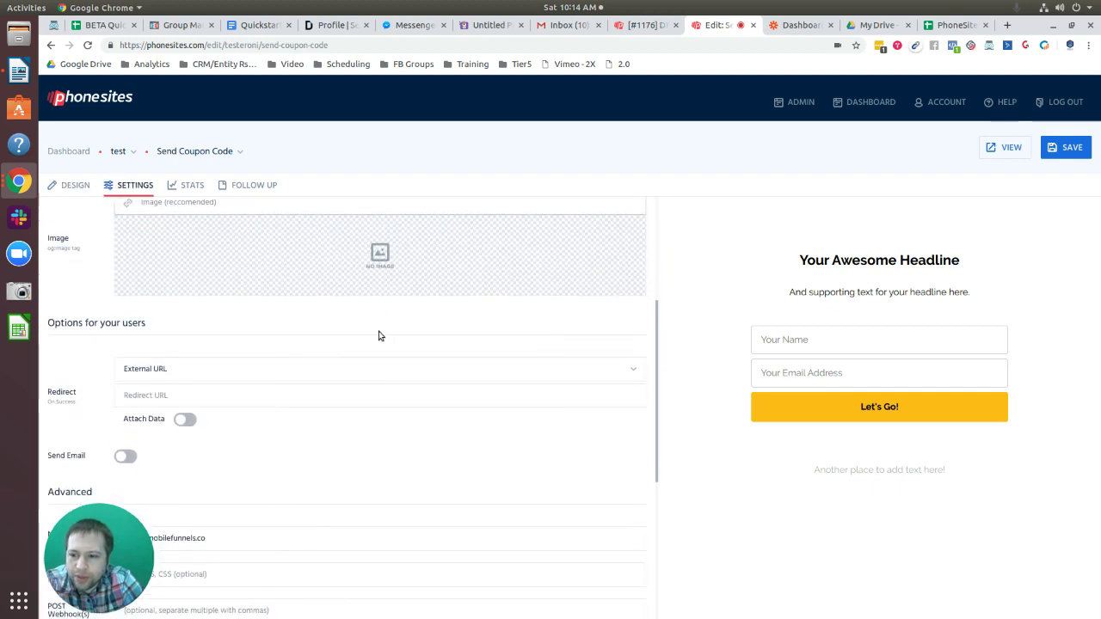
scroll(382, 335, "up", 1)
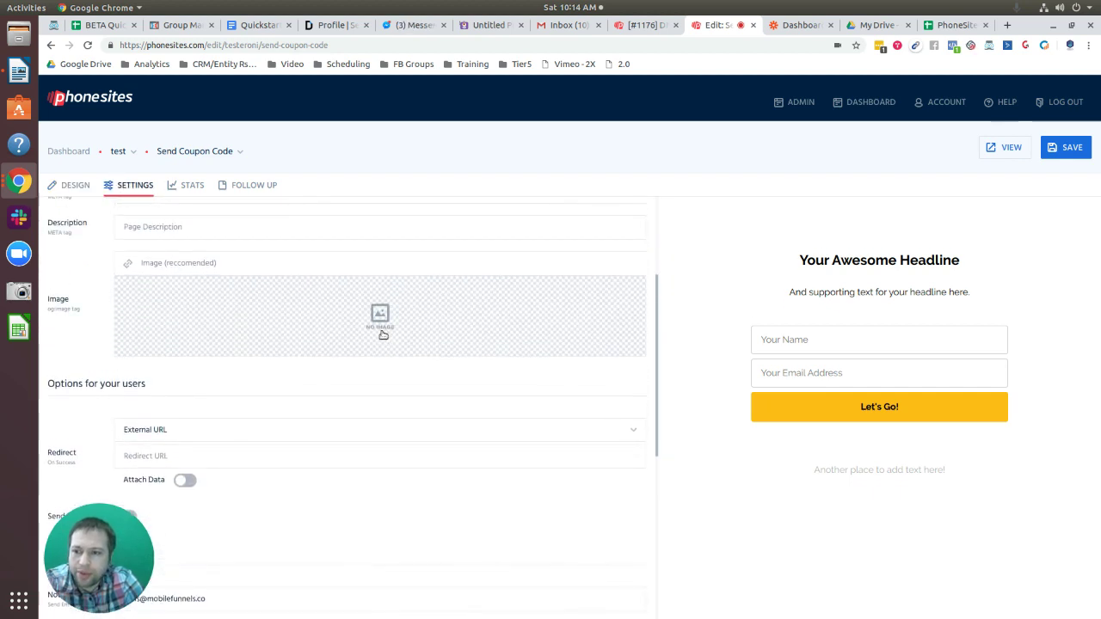
scroll(382, 336, "down", 4)
scroll(381, 335, "down", 2)
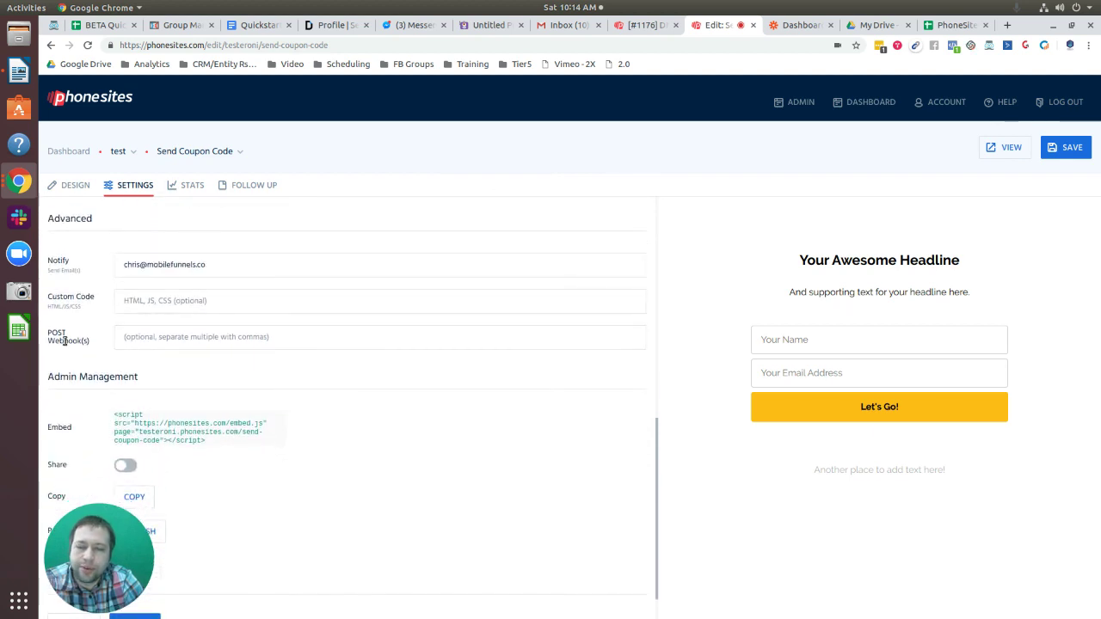
left_click(791, 25)
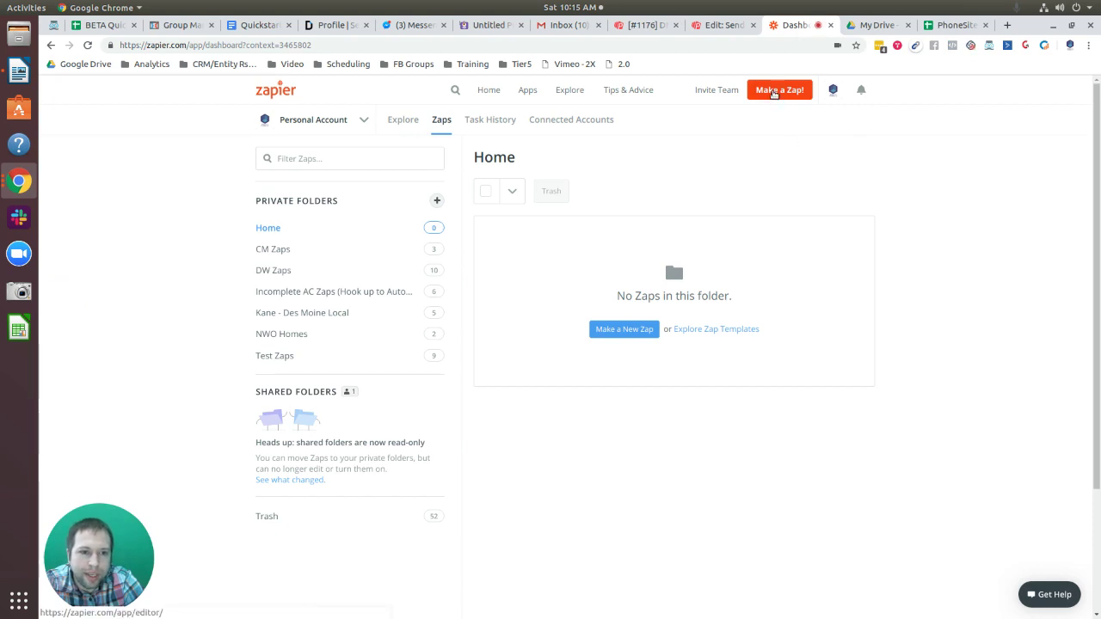
- Start a new zap with a Webhooks by Zapier Catch Hook trigger
left_click(773, 93)
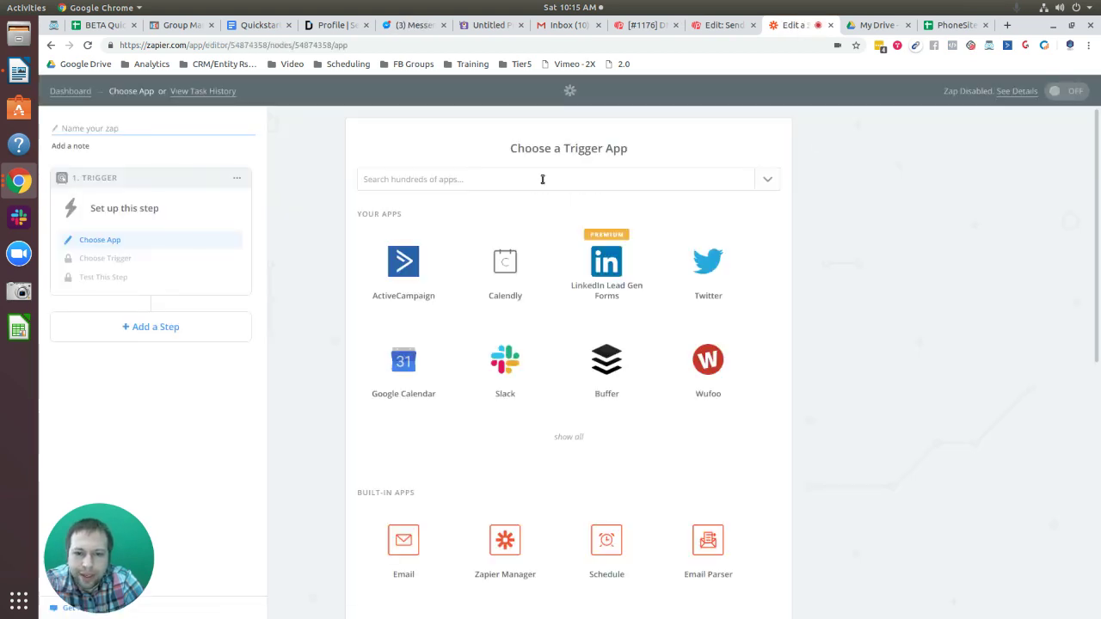
left_click(542, 179)
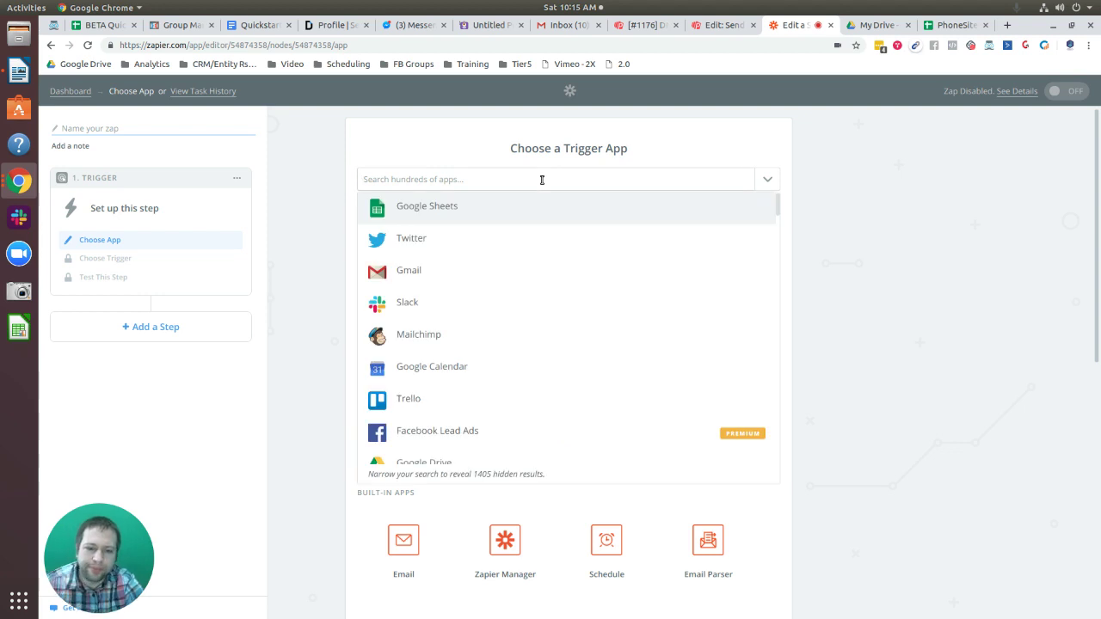
type("webhoo")
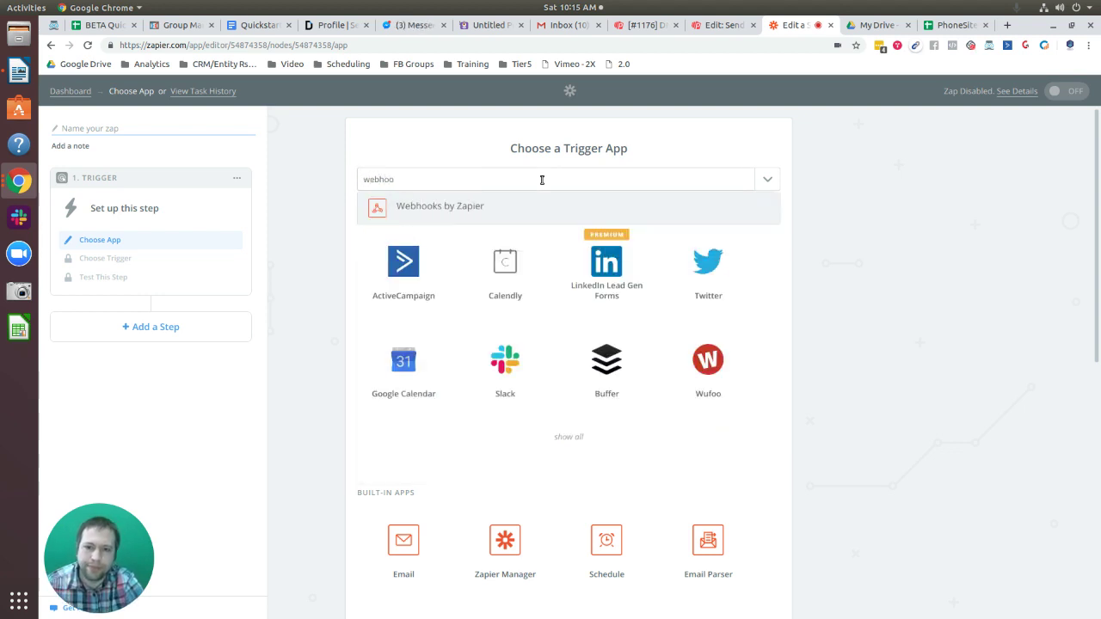
left_click(432, 206)
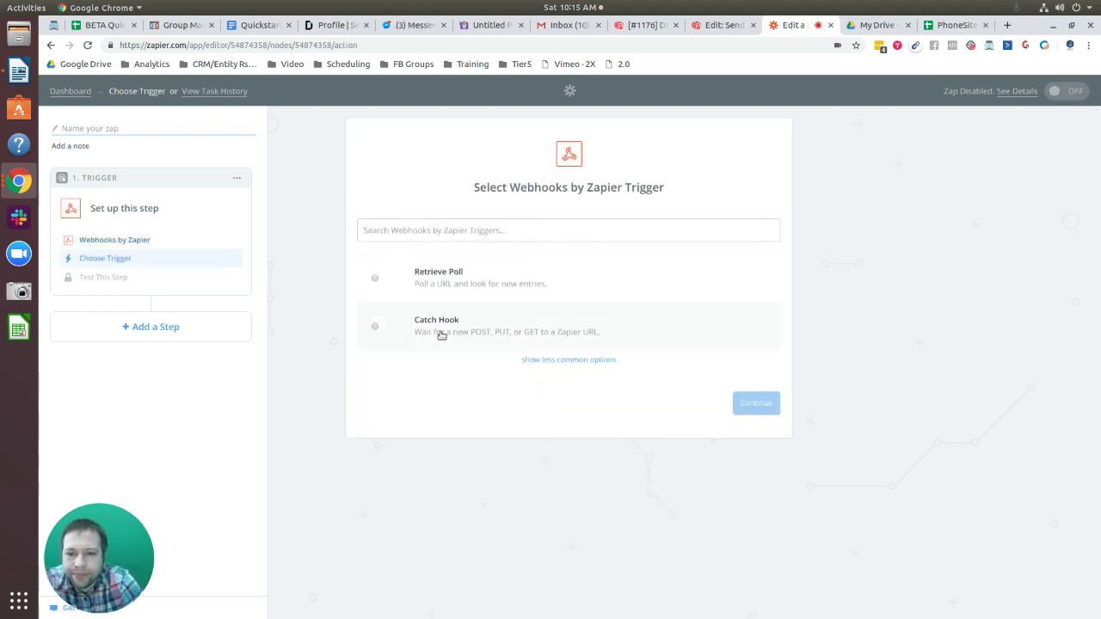
left_click(440, 333)
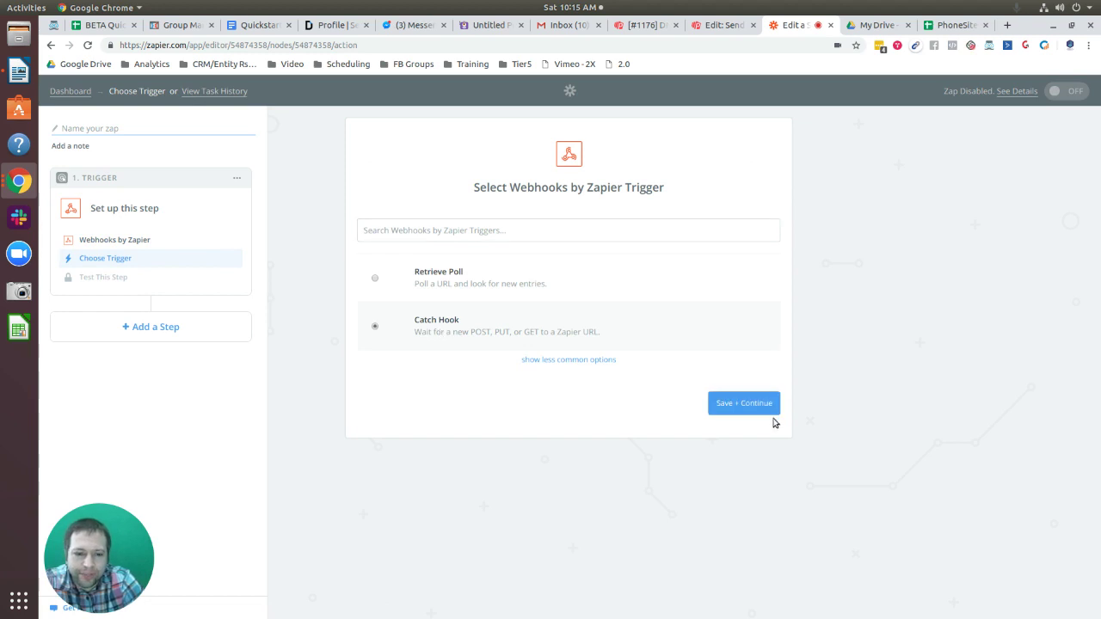
left_click(769, 403)
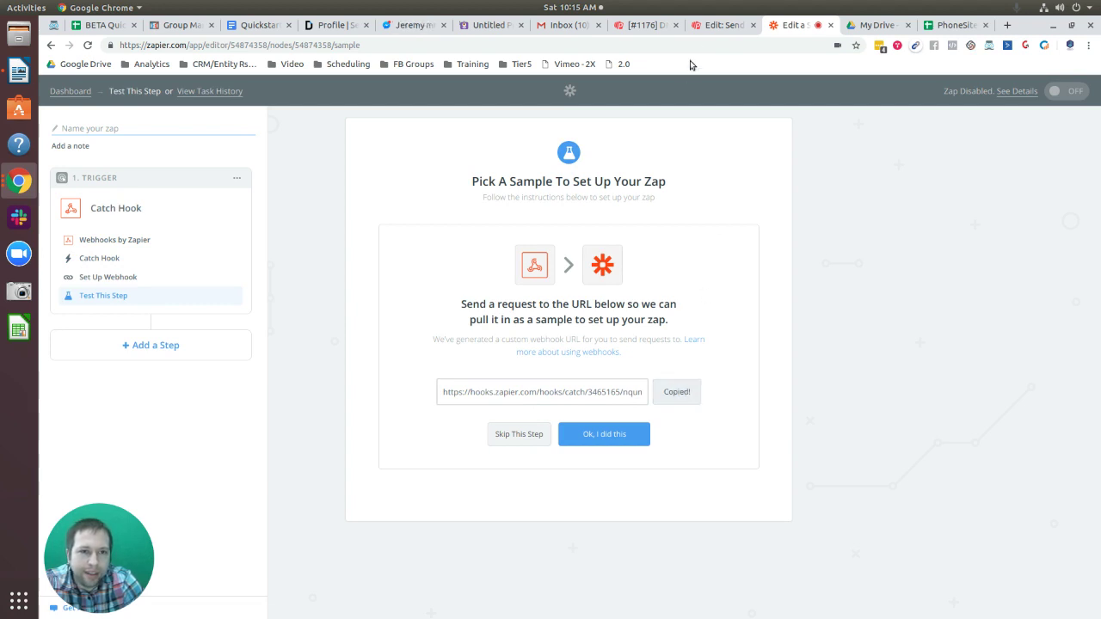
- Paste the Zapier hook URL into the page's POST Webhook(s) setting and save it
left_click(715, 25)
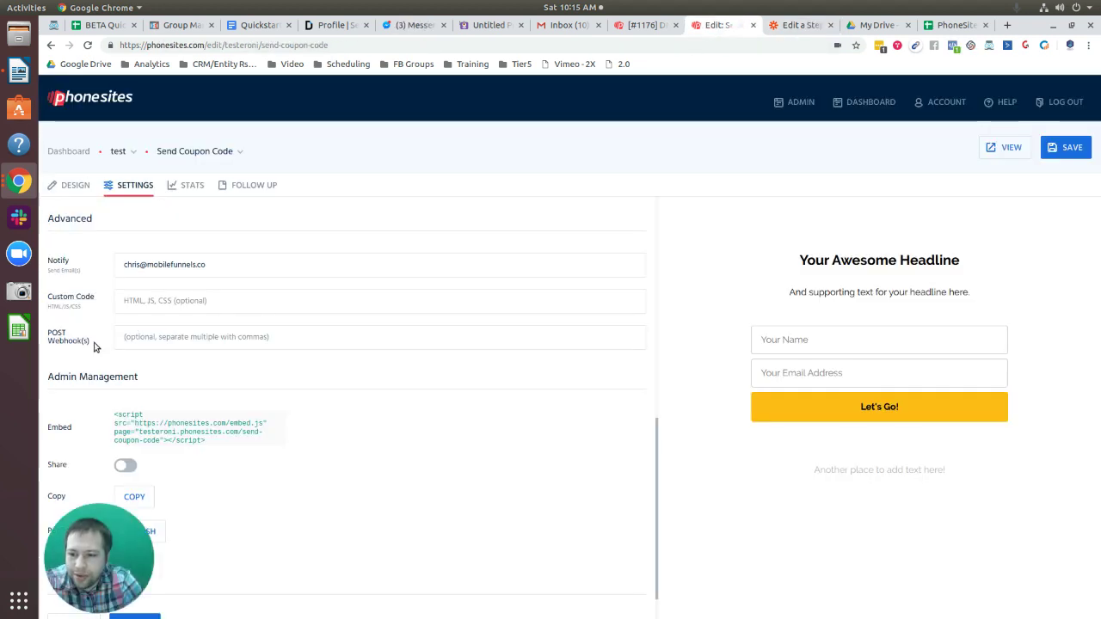
left_click(147, 338)
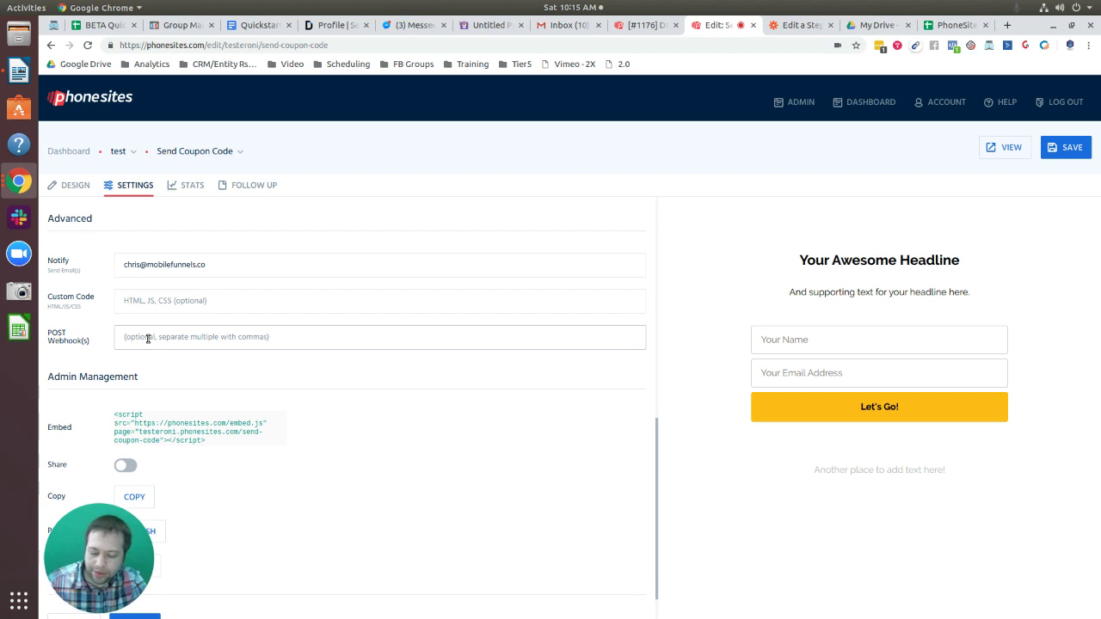
left_click(1064, 147)
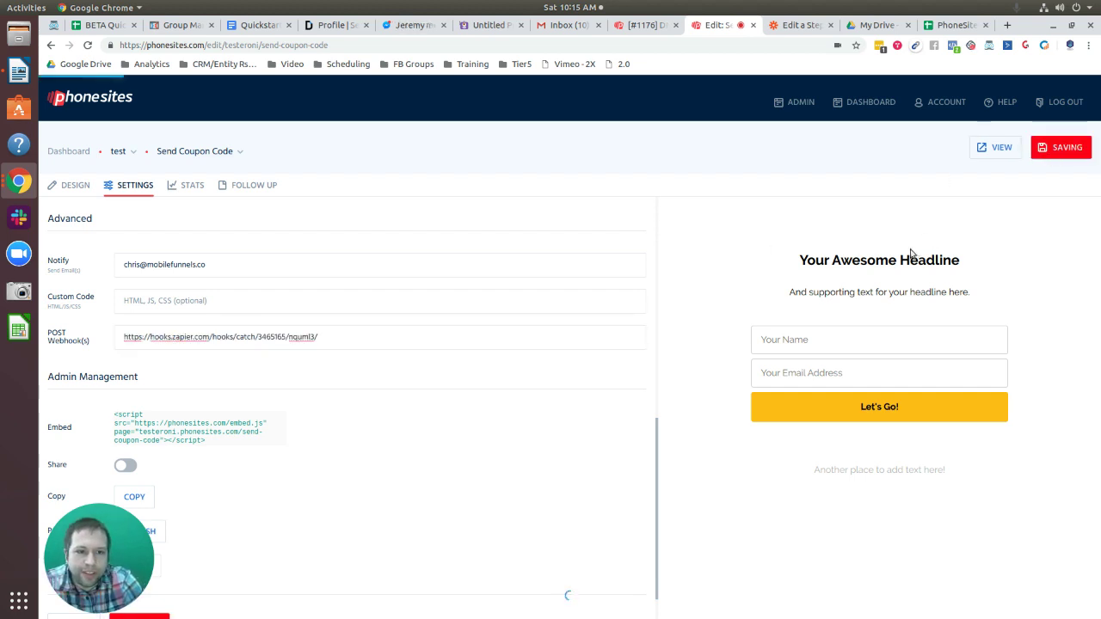
left_click(786, 26)
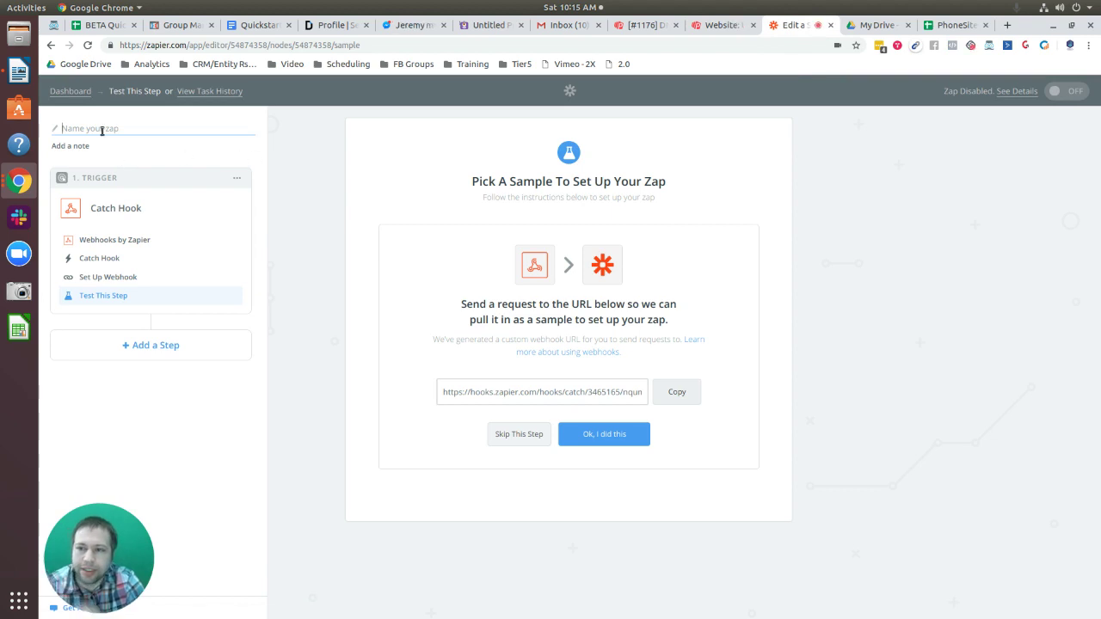
- Name the zap 'PhoneSites Coupon Code Zap', have it wait for a sample request, and return to PhoneSites
type("PhoneSites")
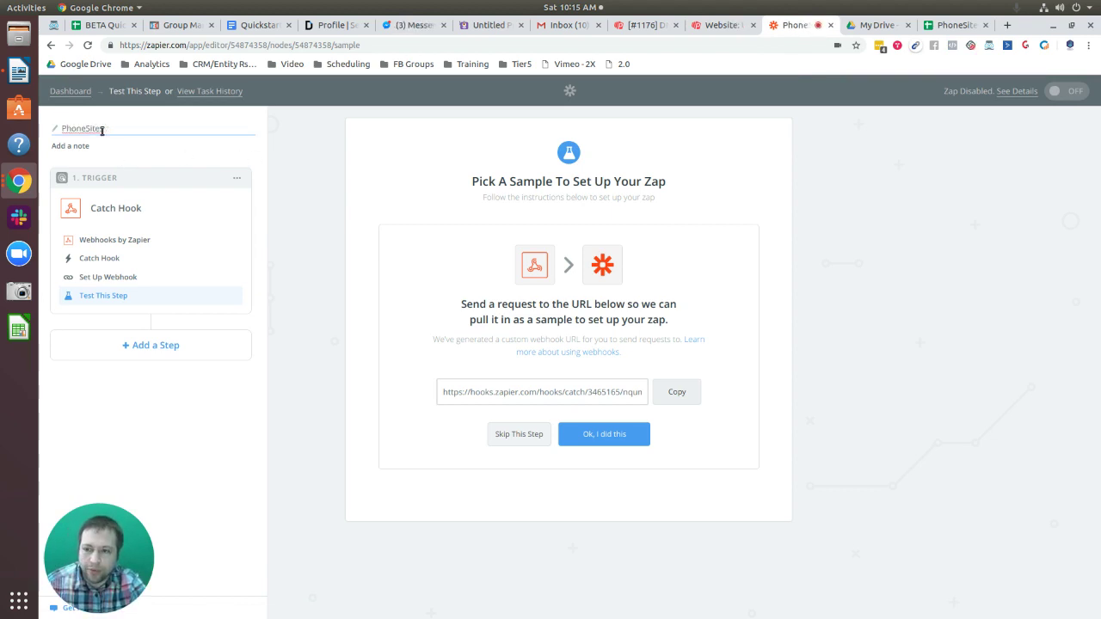
type("eC")
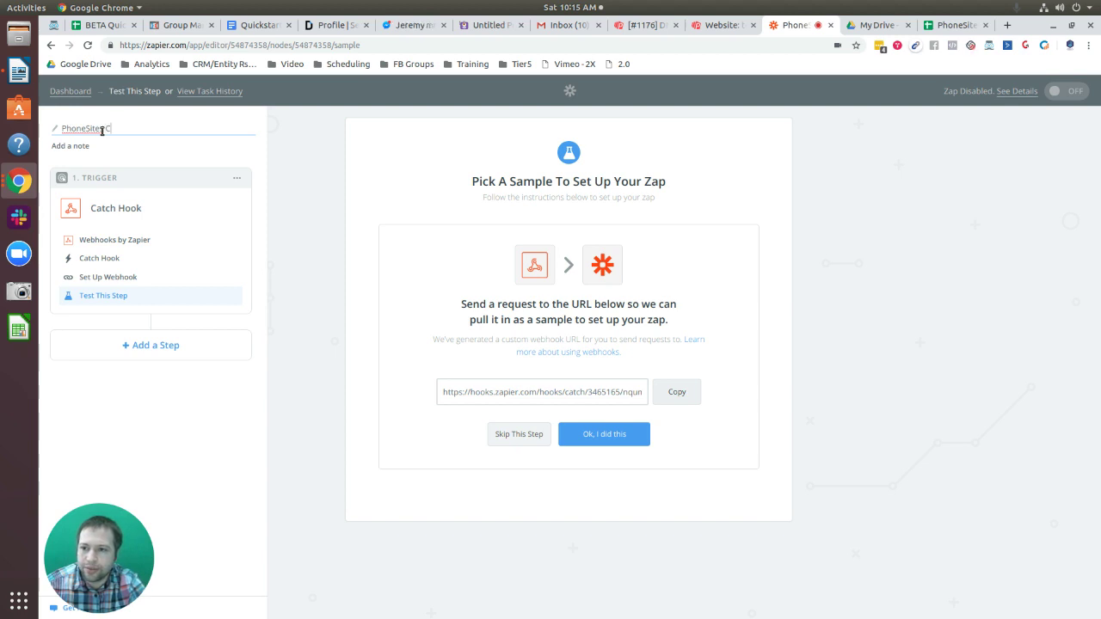
type("oupon Code Zap")
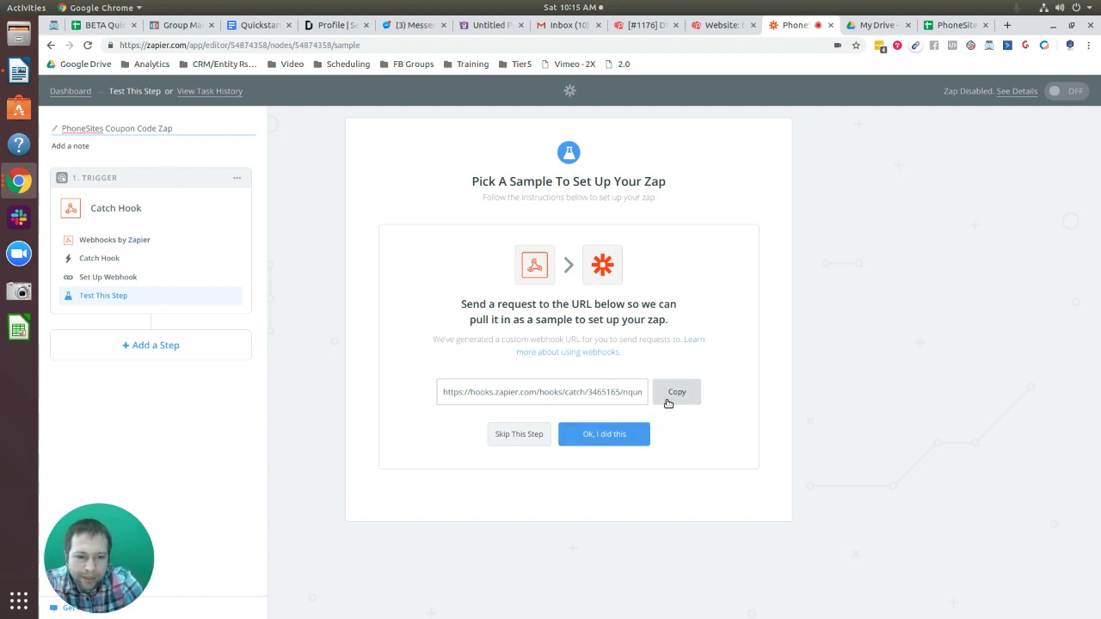
left_click(614, 440)
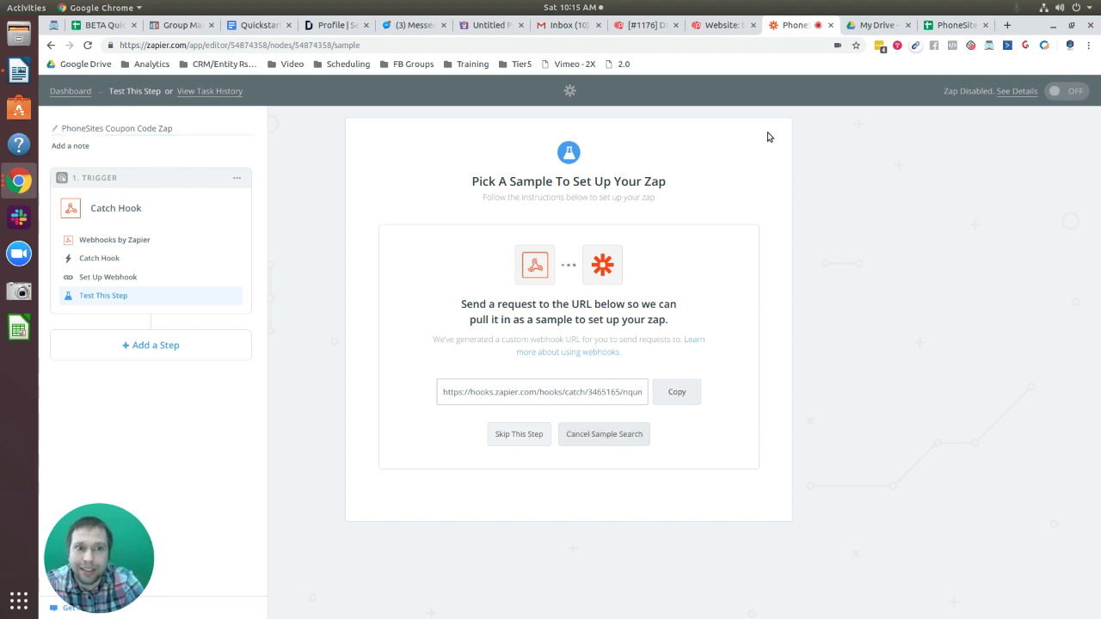
left_click(713, 25)
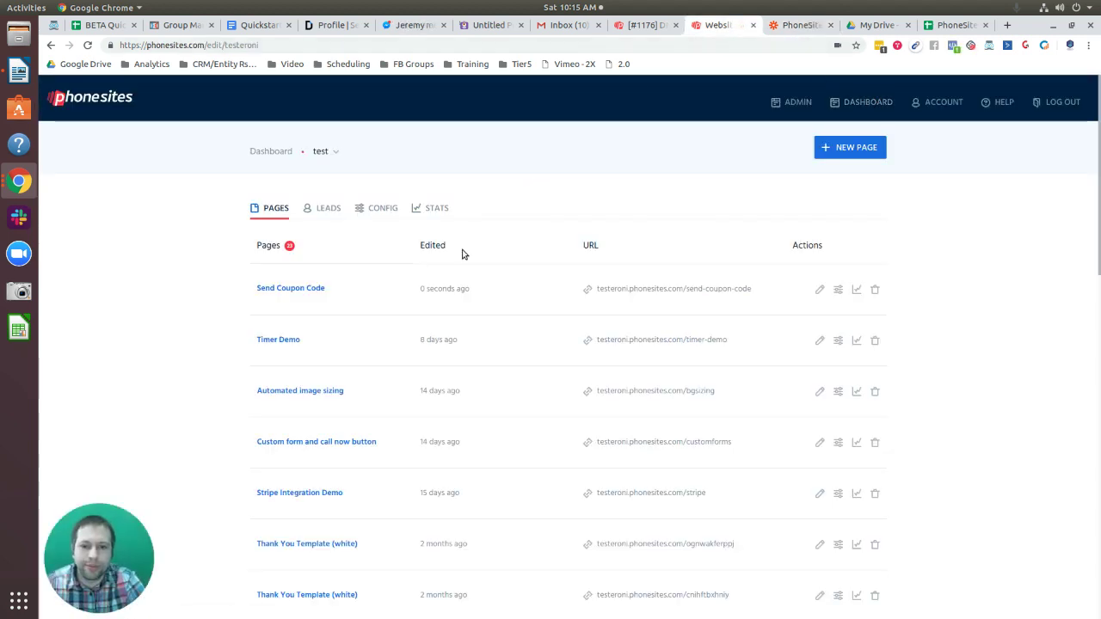
- Load the Send Coupon Code page's public link in a new browser tab
left_click(588, 289)
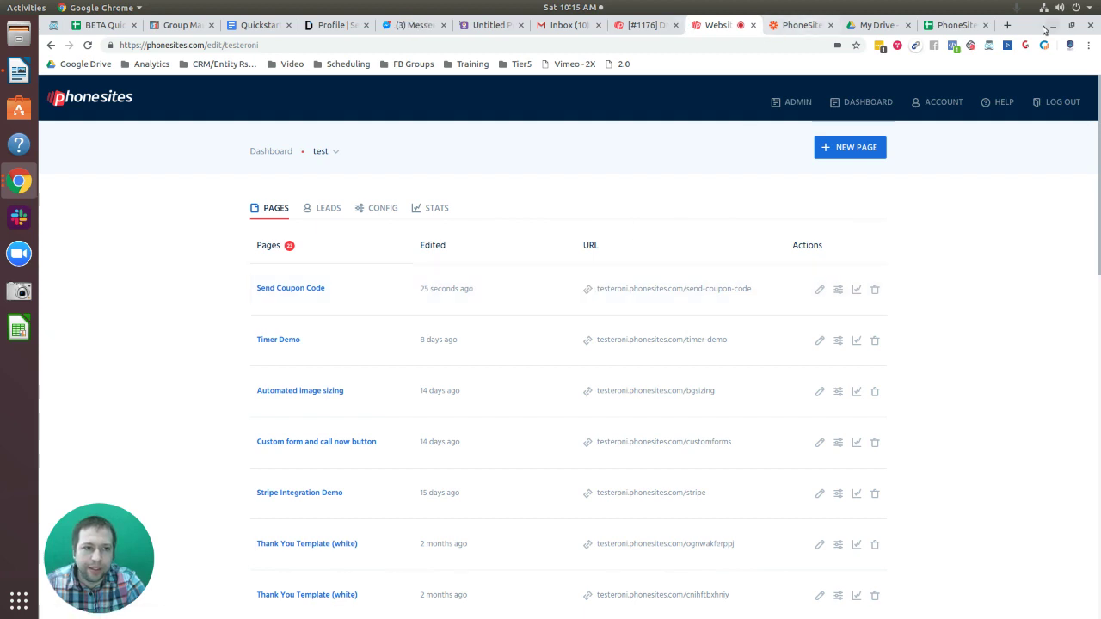
left_click(1007, 26)
key("ctrl+v")
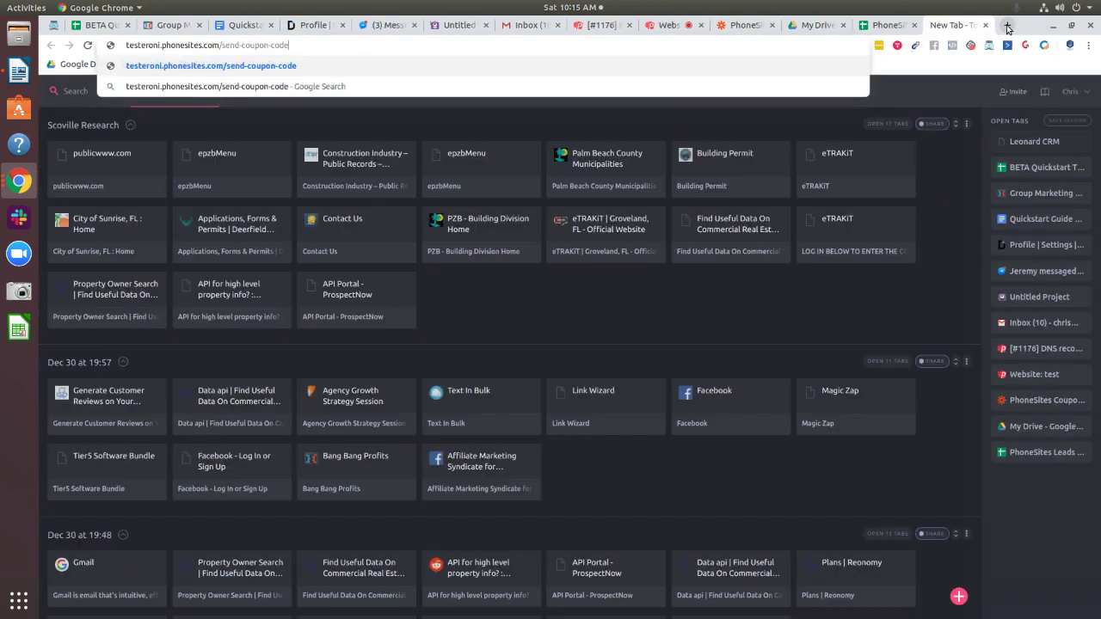
key("Return")
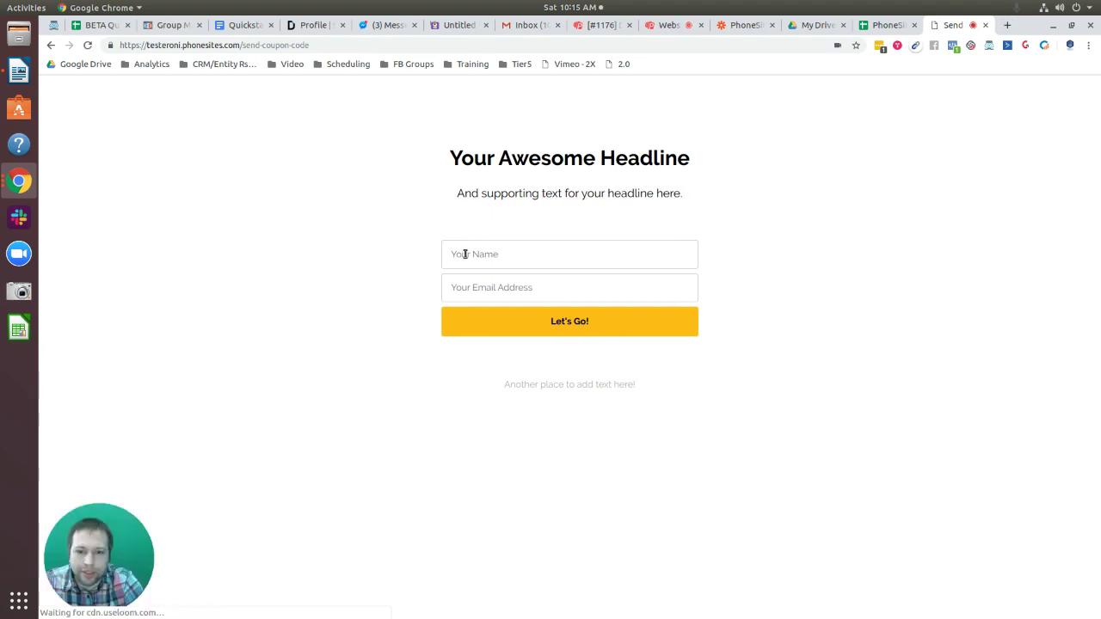
- Submit the coupon form with autofilled name and email, then return to Zapier
left_click(464, 254)
left_click(474, 291)
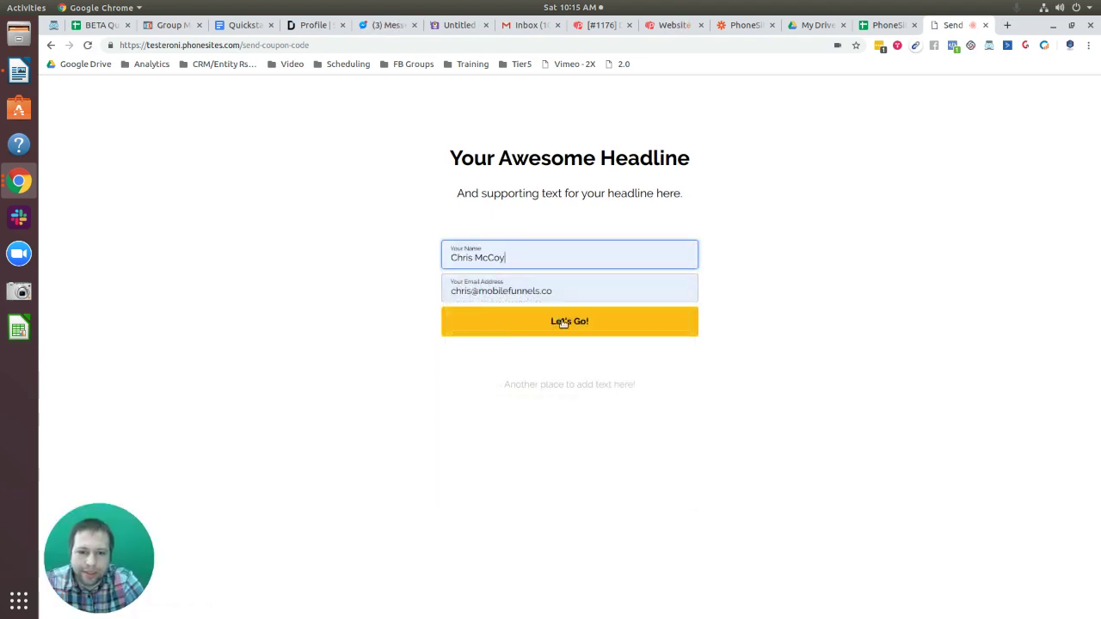
left_click(563, 322)
left_click(743, 26)
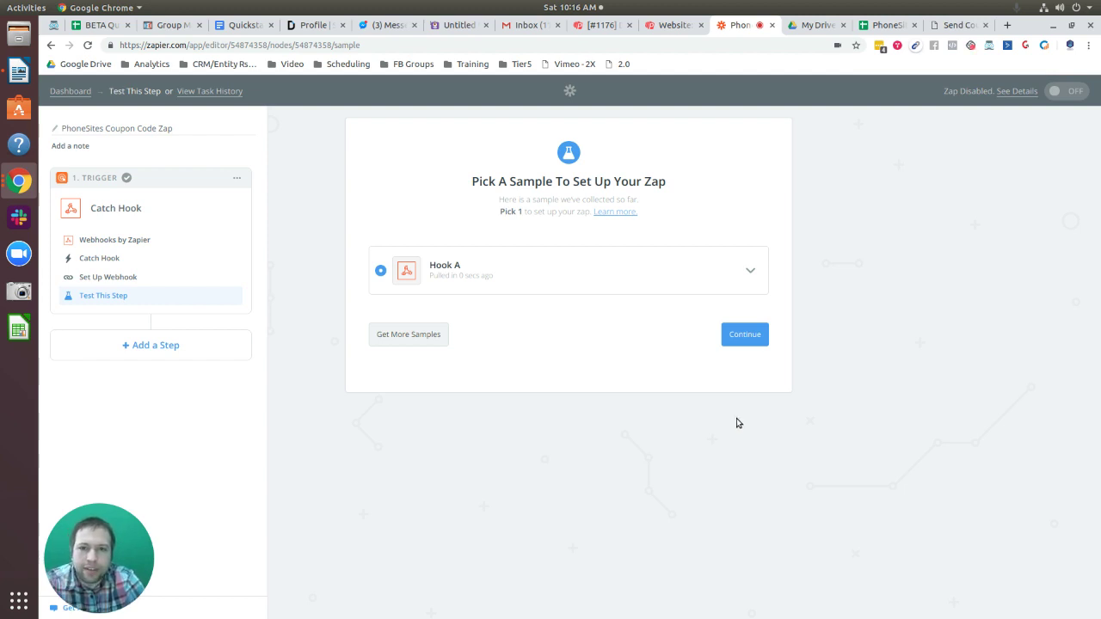
- Expand the Hook A sample to check its name, email and page fields, then continue
left_click(746, 272)
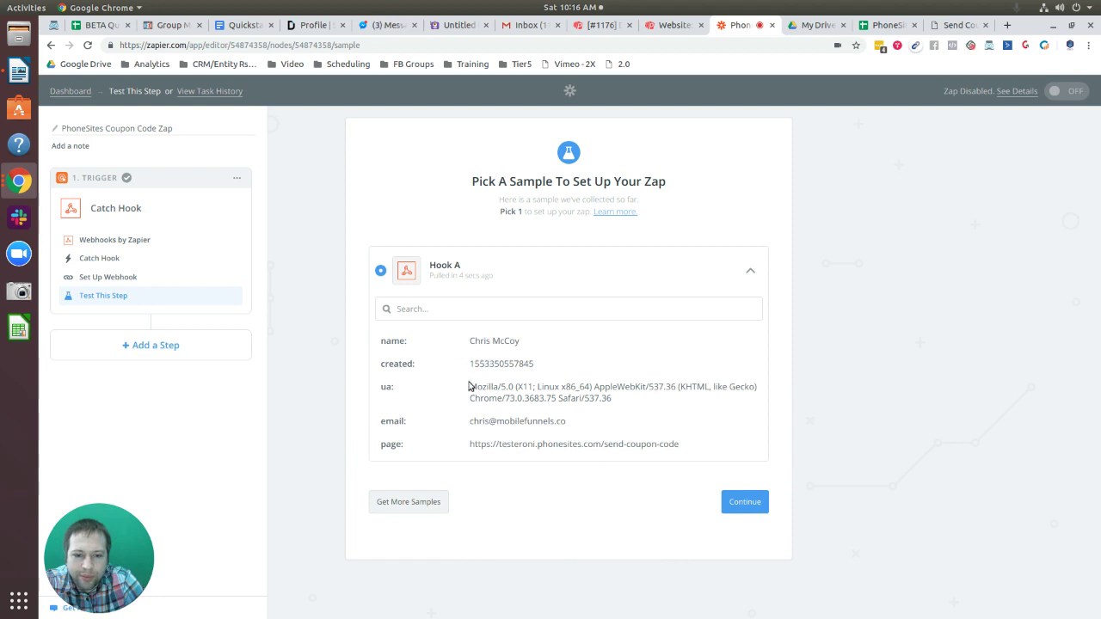
left_click(745, 505)
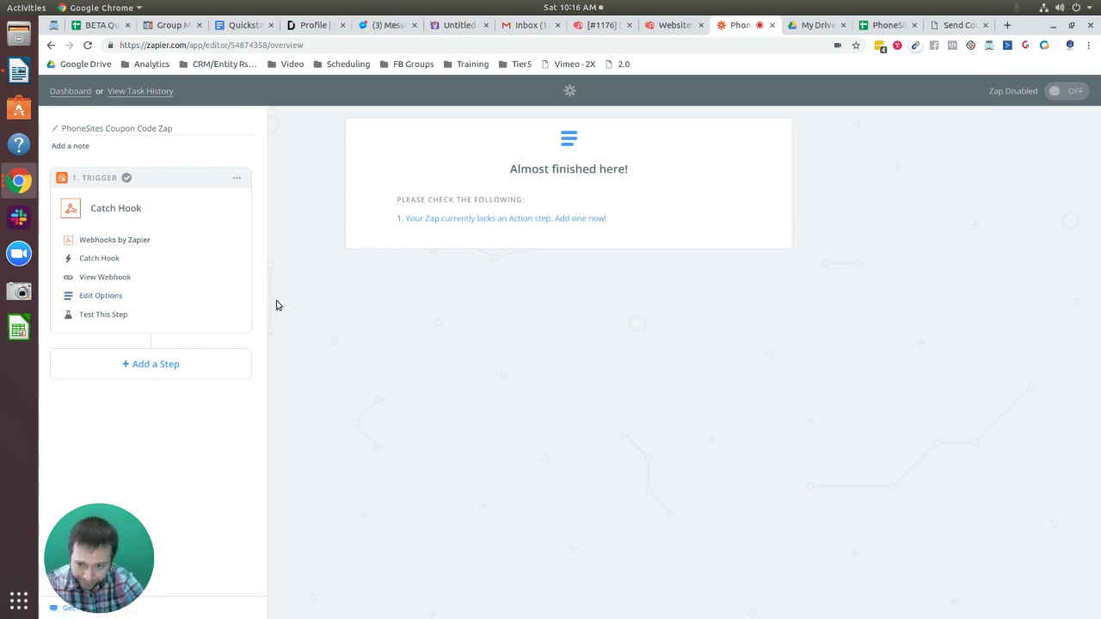
- Browse the list of step types available after the Catch Hook trigger
left_click(144, 369)
scroll(216, 351, "down", 2)
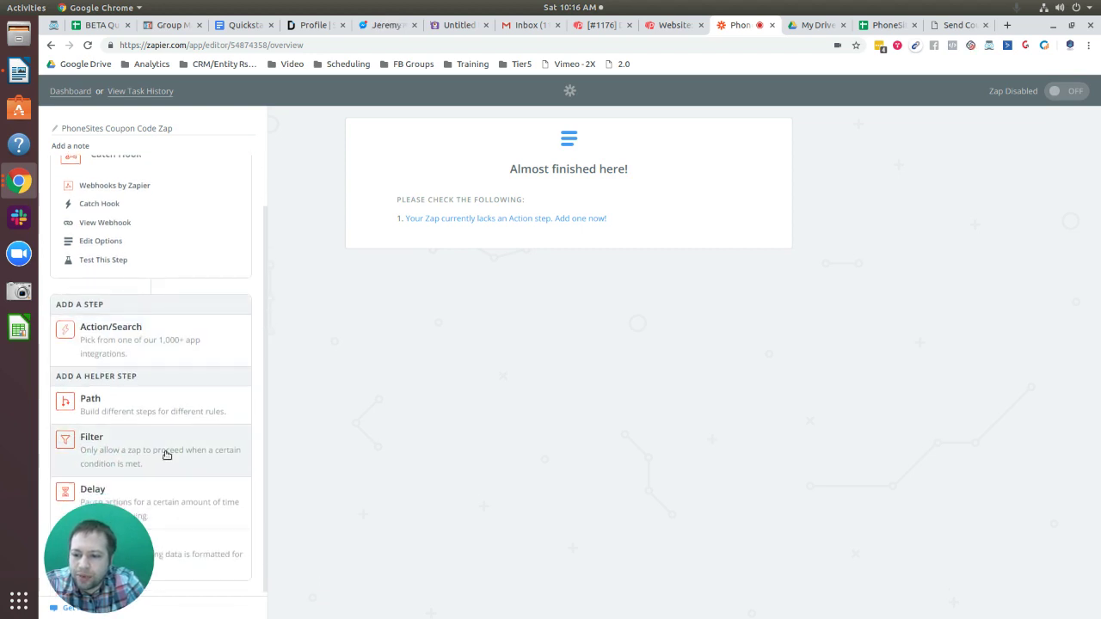
scroll(163, 449, "up", 2)
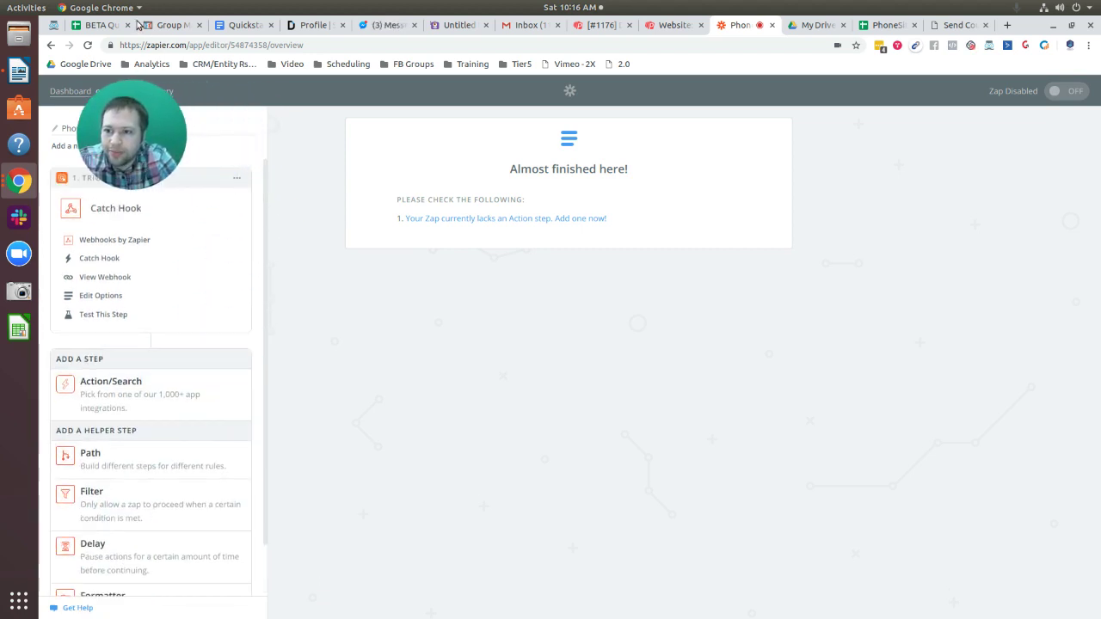
key("Escape")
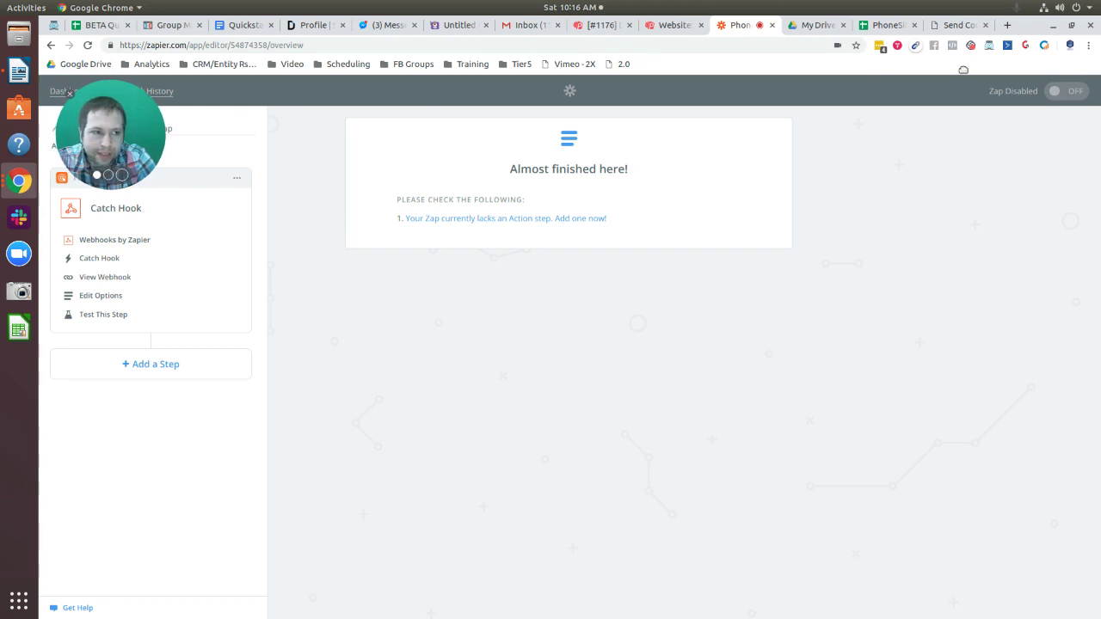
left_click_drag(167, 86, 1021, 95)
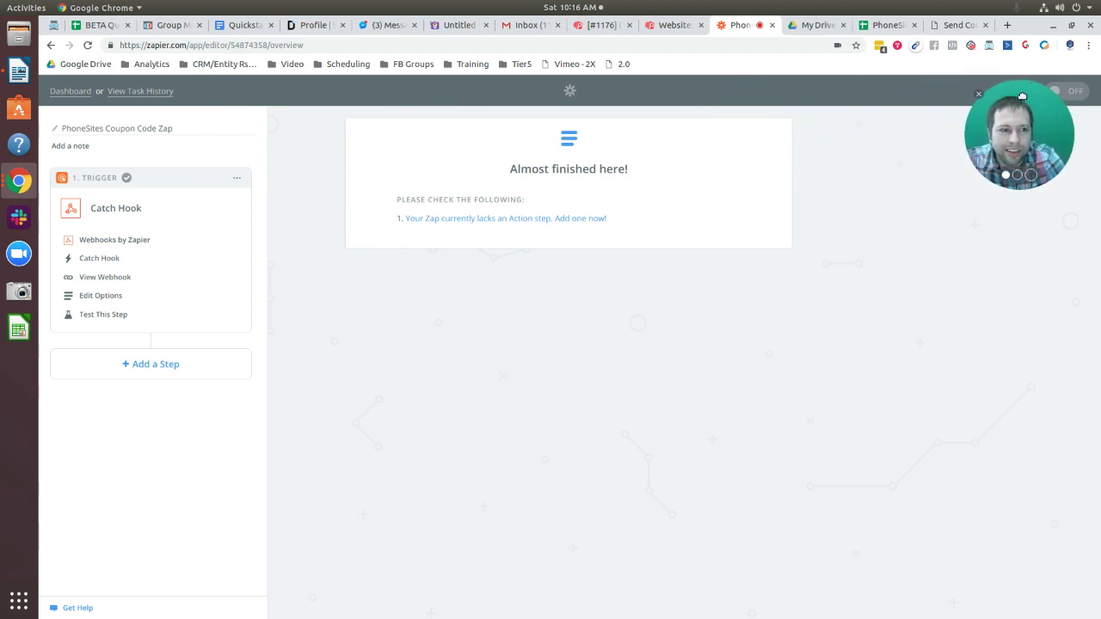
- Add a Formatter step, delete it, and add an Action/Search step instead
left_click(144, 362)
scroll(121, 542, "down", 1)
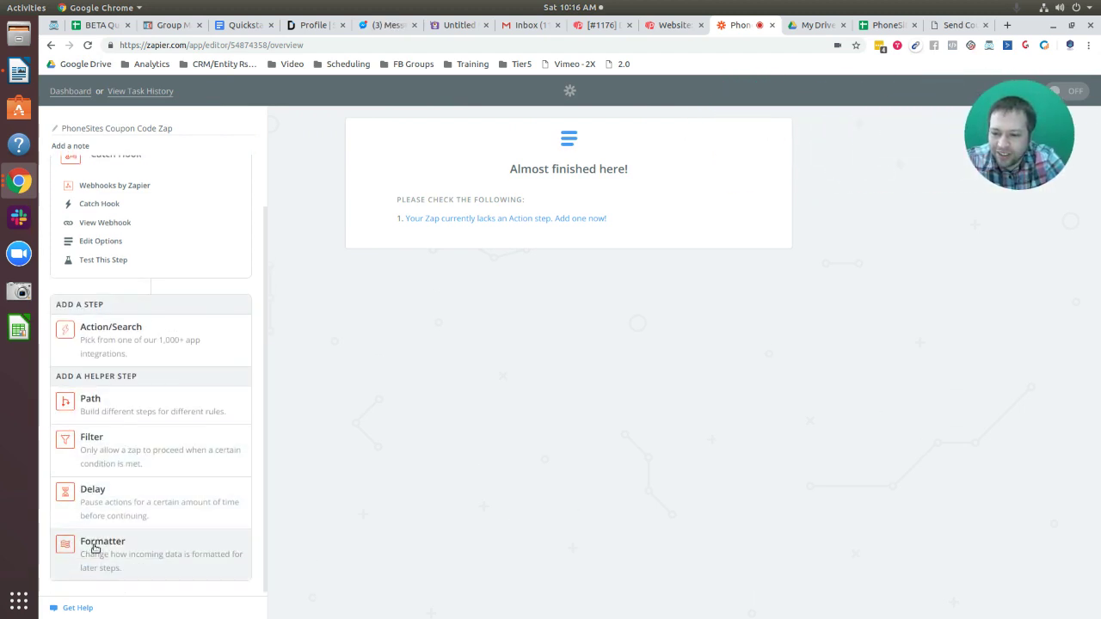
left_click(95, 547)
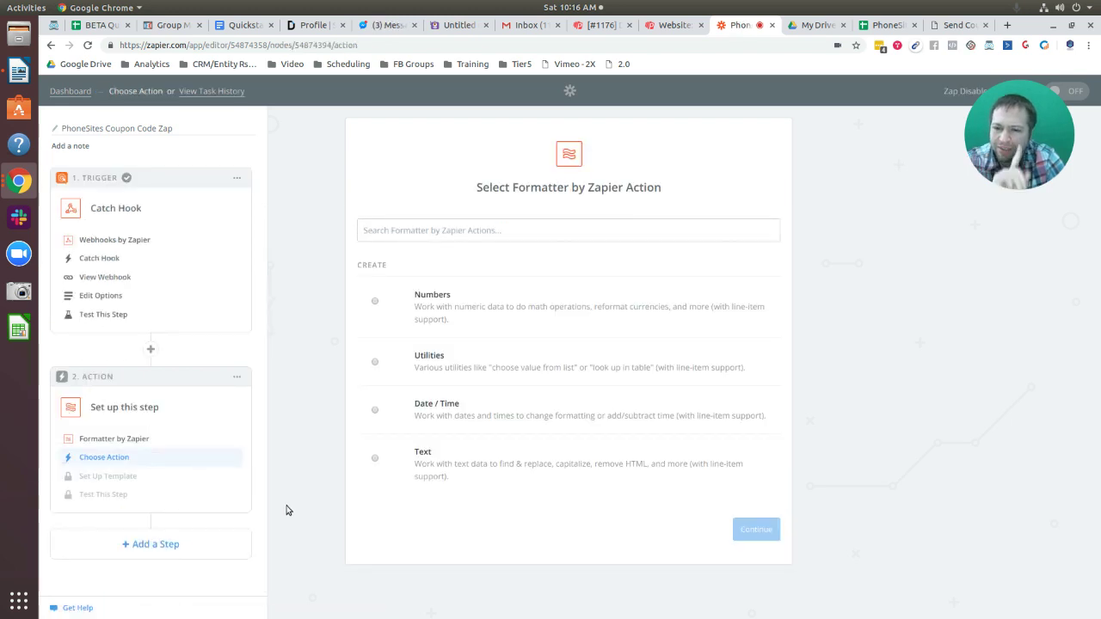
left_click(236, 377)
left_click(206, 420)
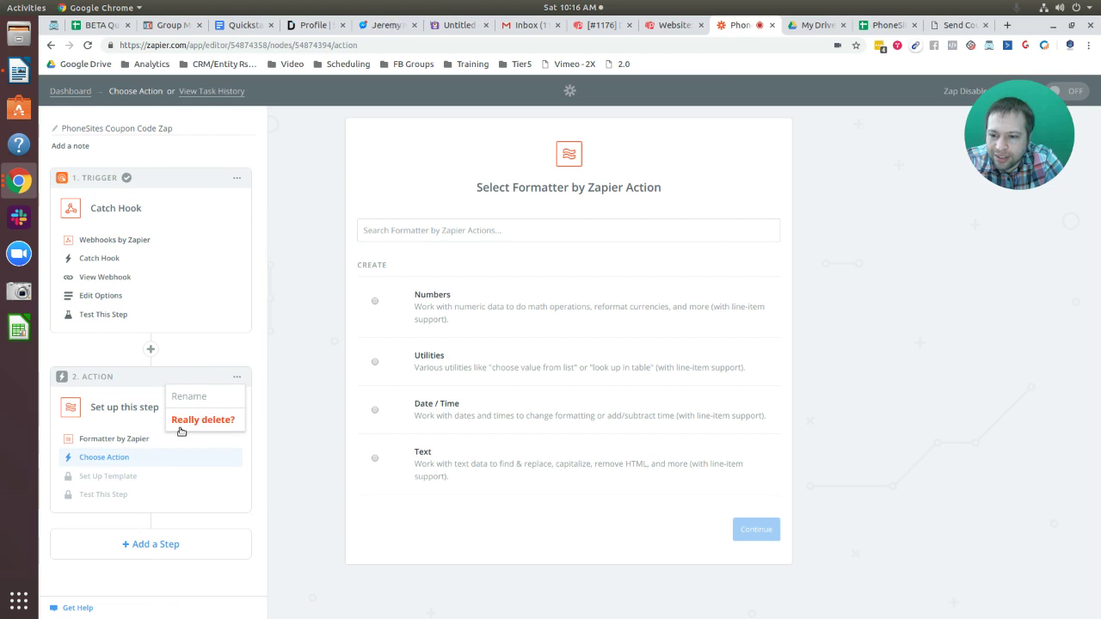
left_click(202, 420)
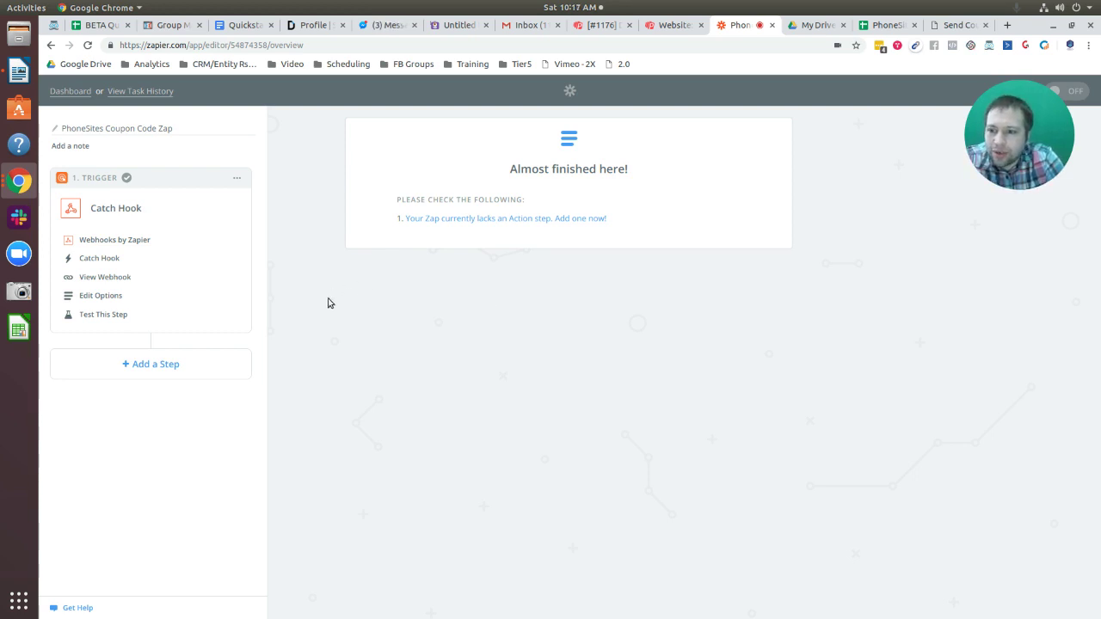
left_click(138, 368)
left_click(126, 397)
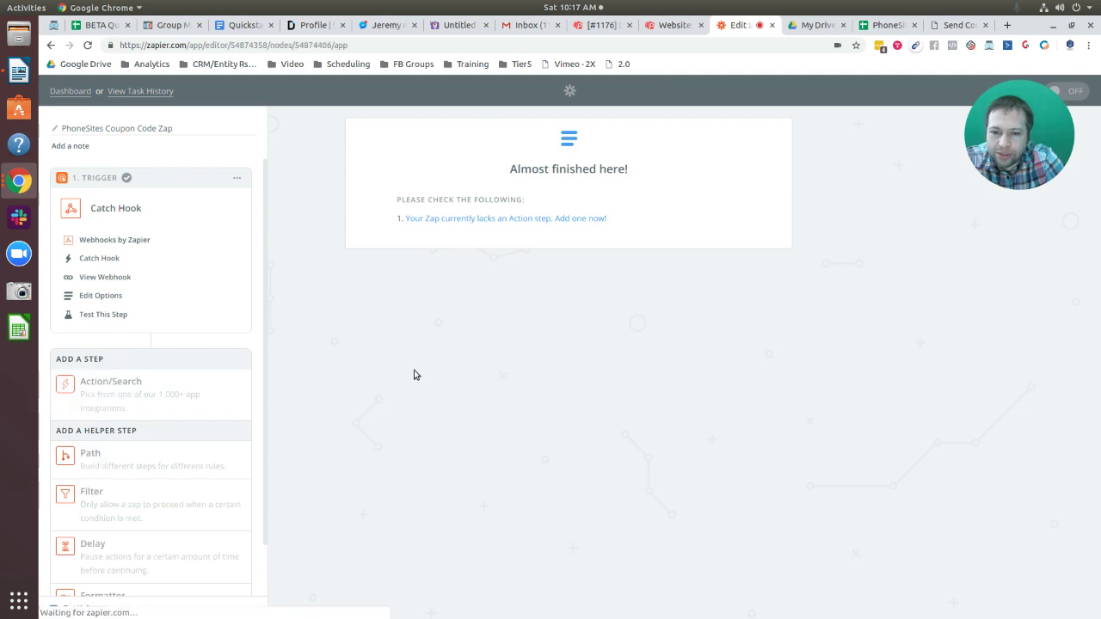
- Make step 2 a Code by Zapier Run Javascript action and continue to its setup
left_click(487, 180)
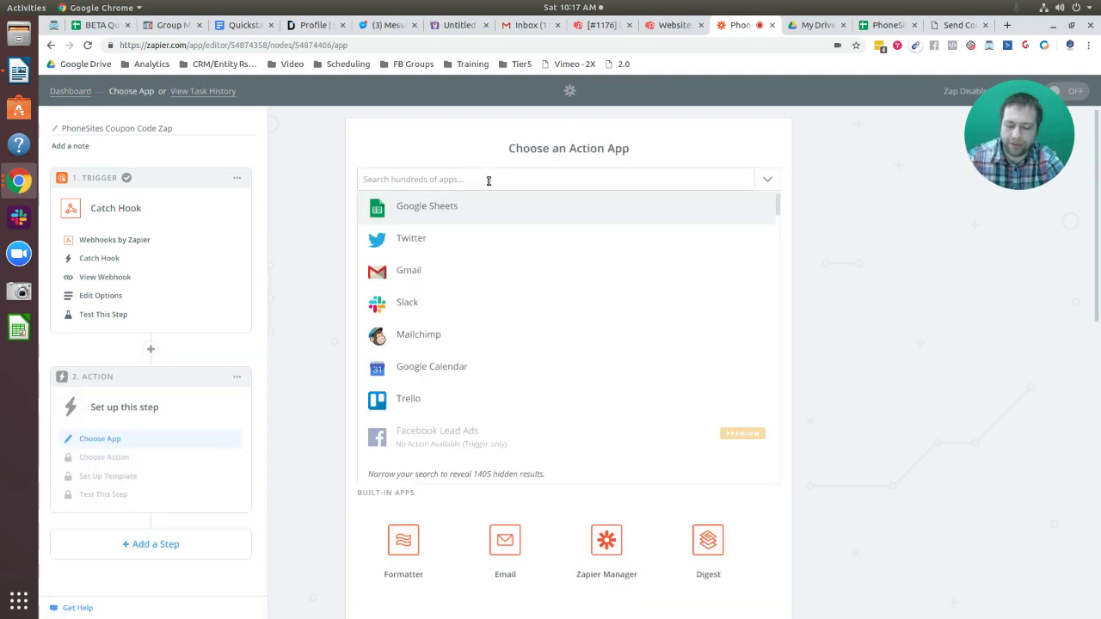
type("code")
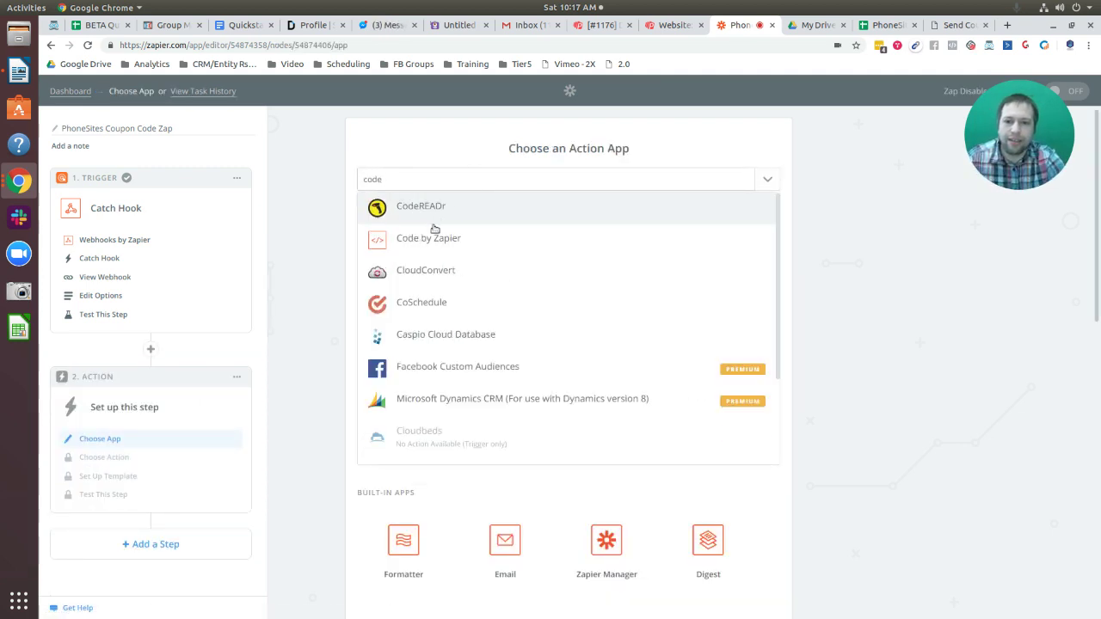
left_click(424, 240)
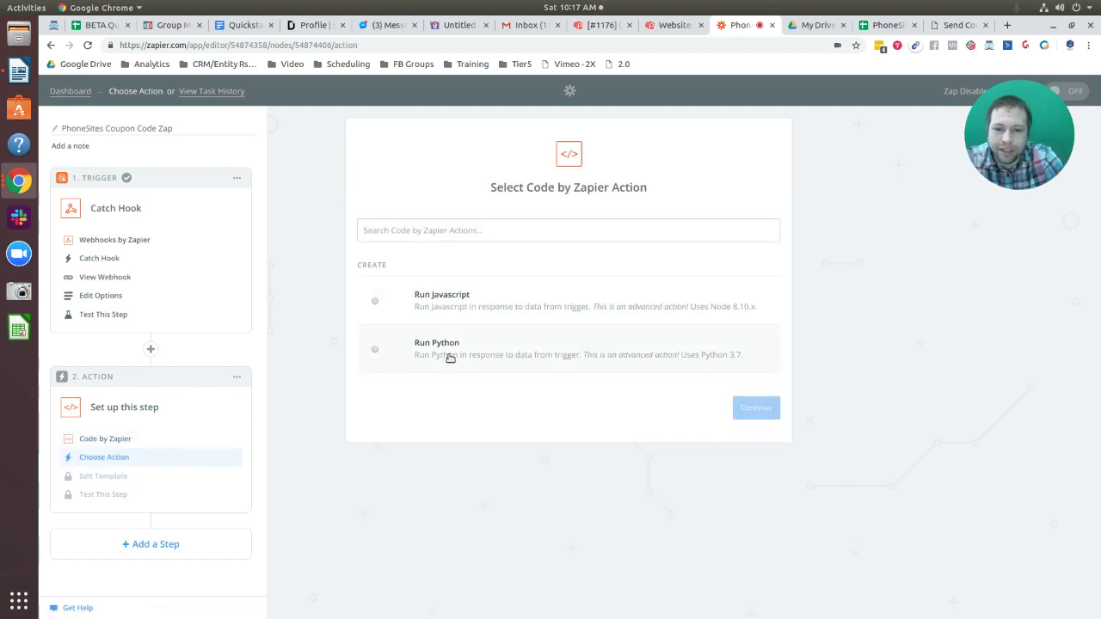
left_click(450, 356)
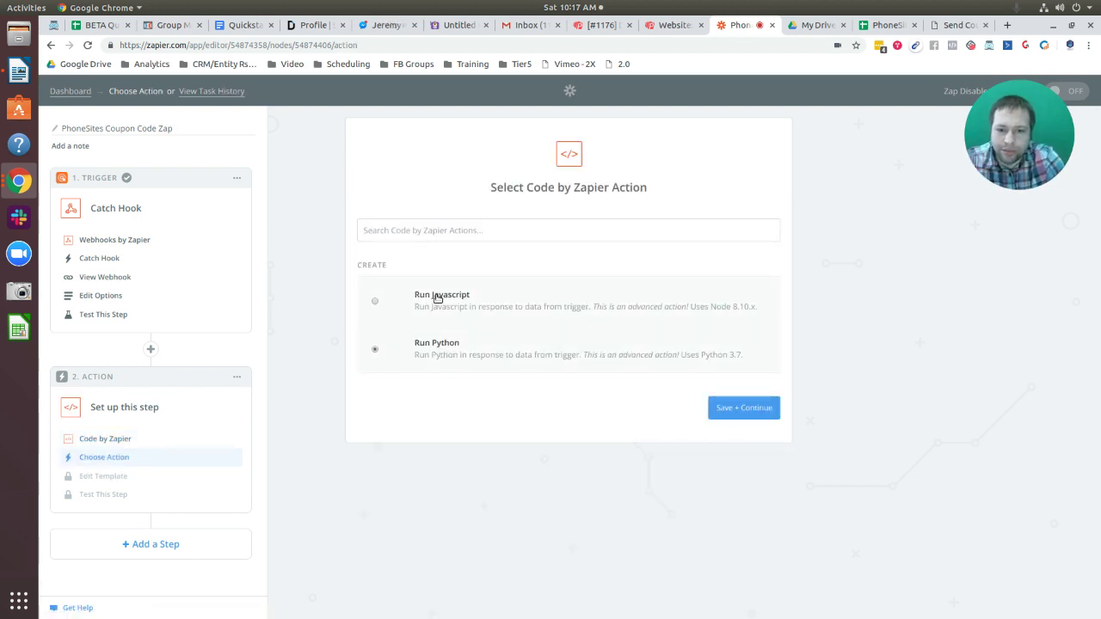
left_click(742, 407)
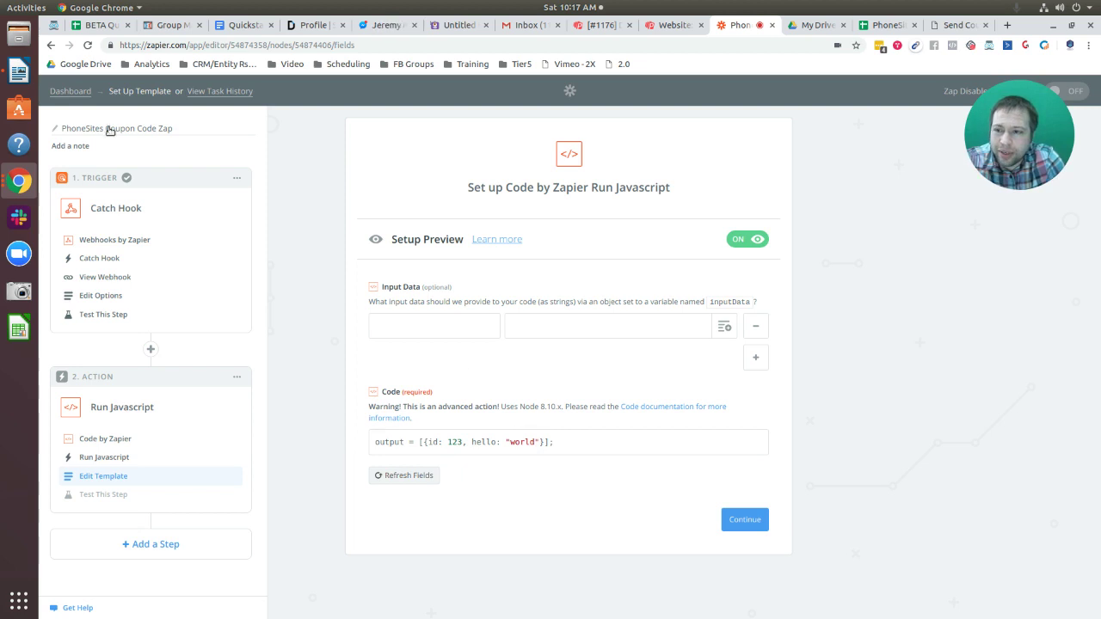
left_click(23, 68)
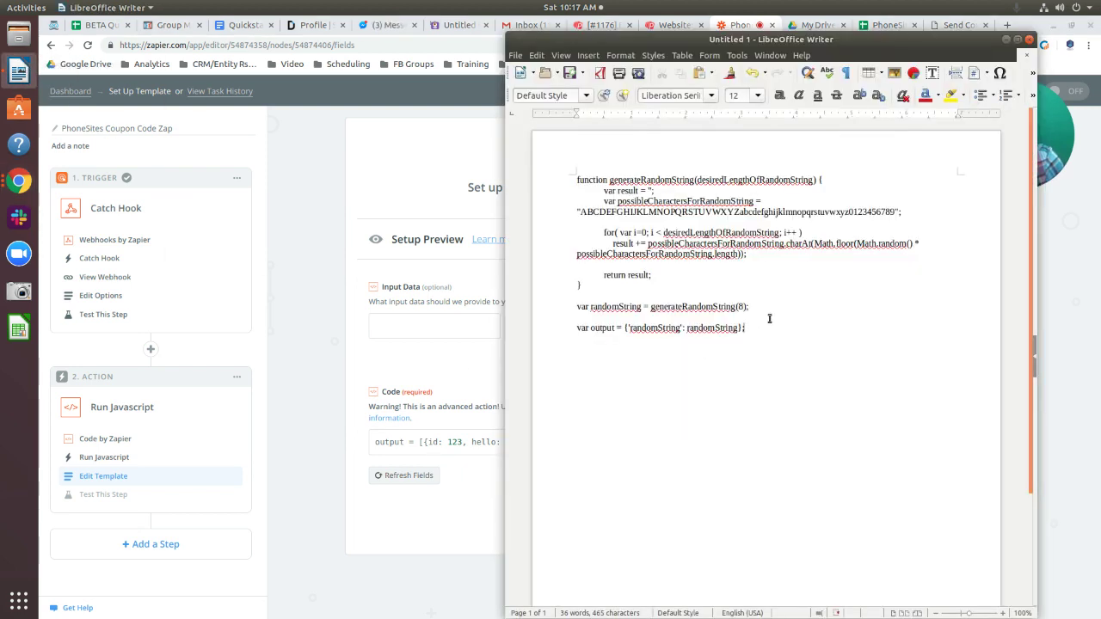
- Select all the random-string JavaScript code in Writer, then minimise the Writer window
left_click_drag(765, 327, 547, 157)
key("ctrl+c")
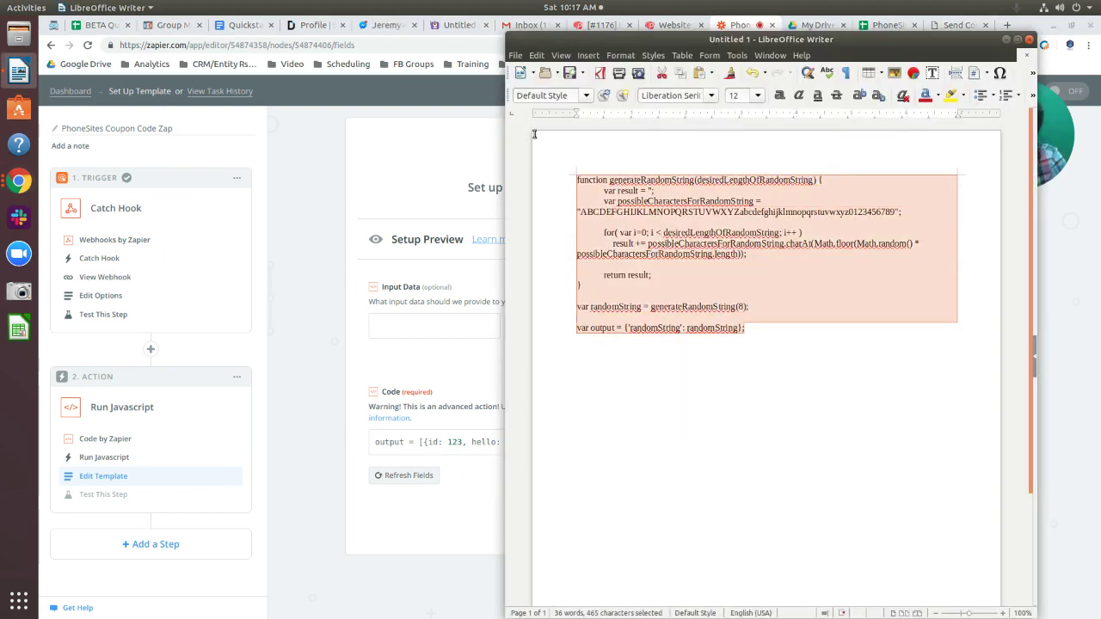
left_click(1005, 40)
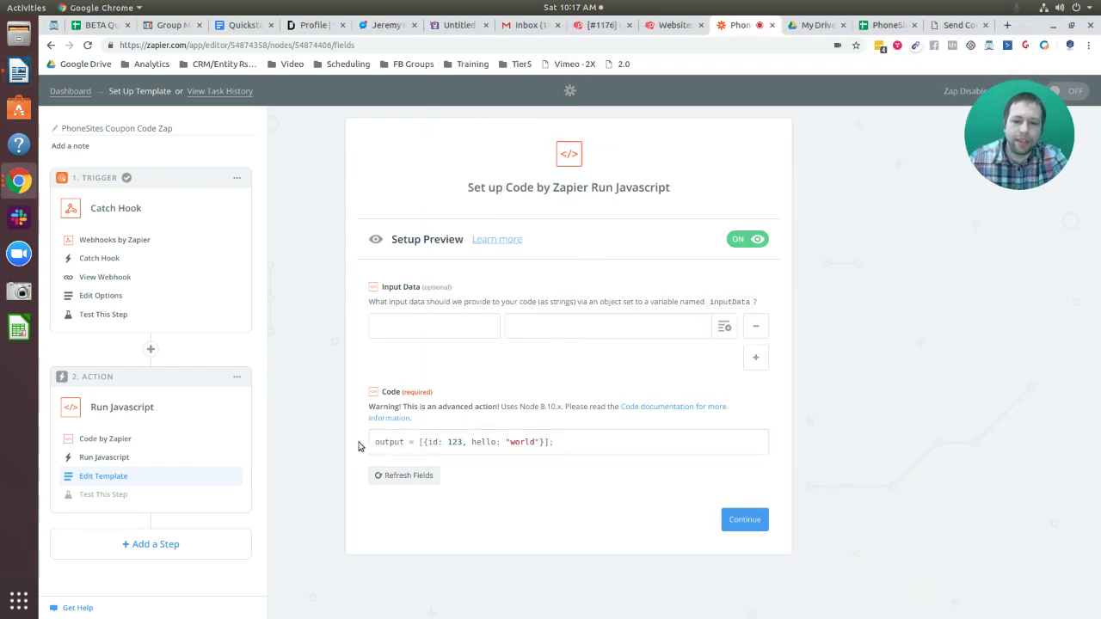
- Replace the default Code field contents with the generateRandomString function using length 8
left_click(584, 444)
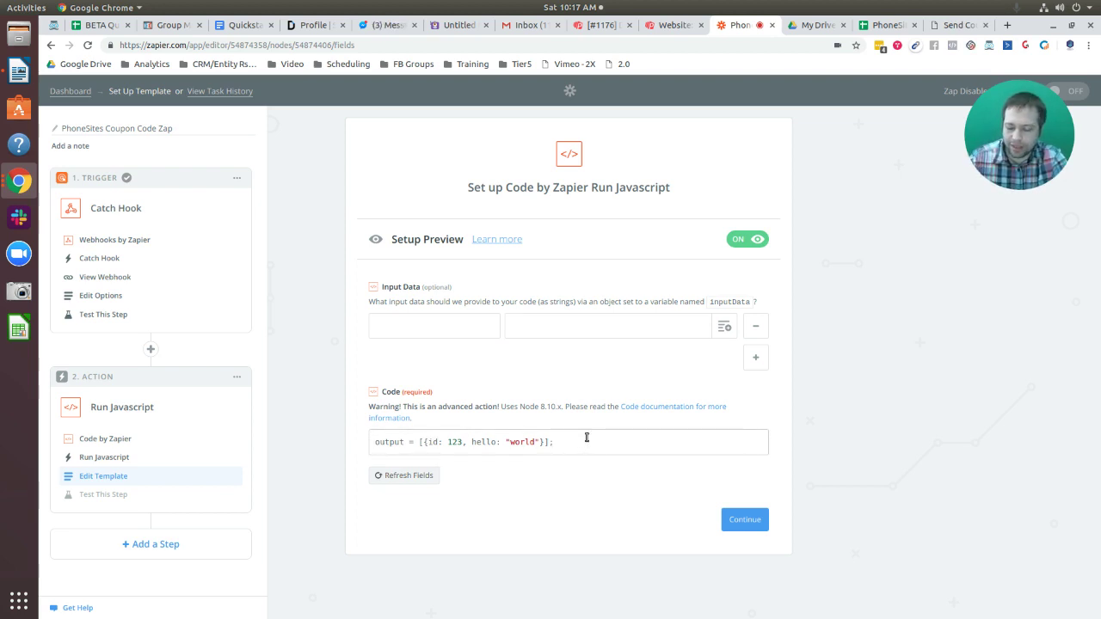
key("ctrl+a")
key("ctrl+v")
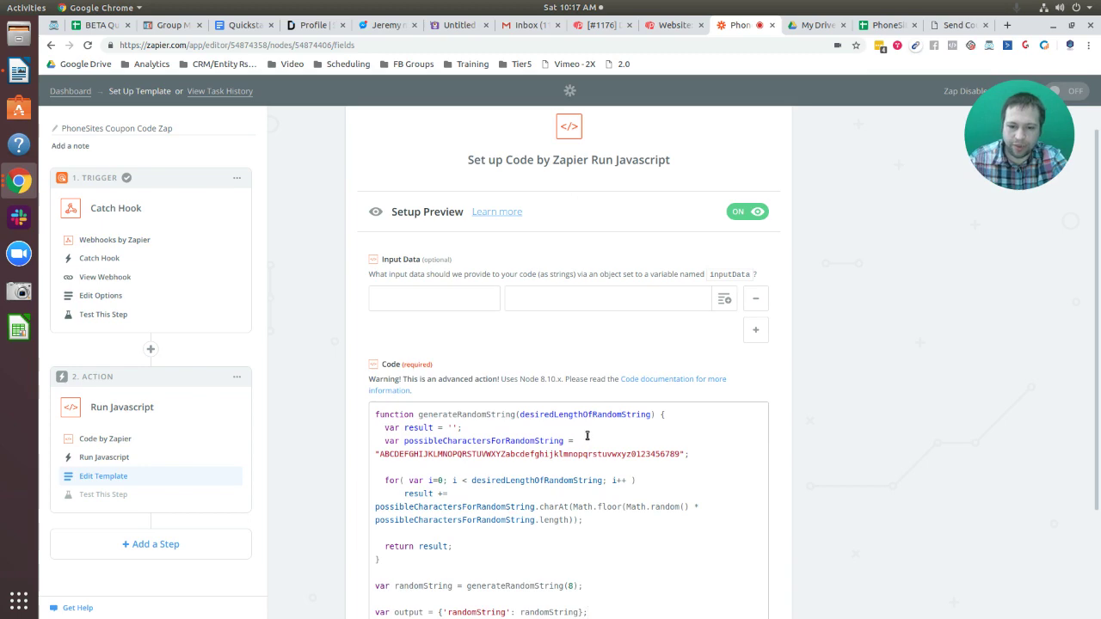
scroll(627, 442, "down", 3)
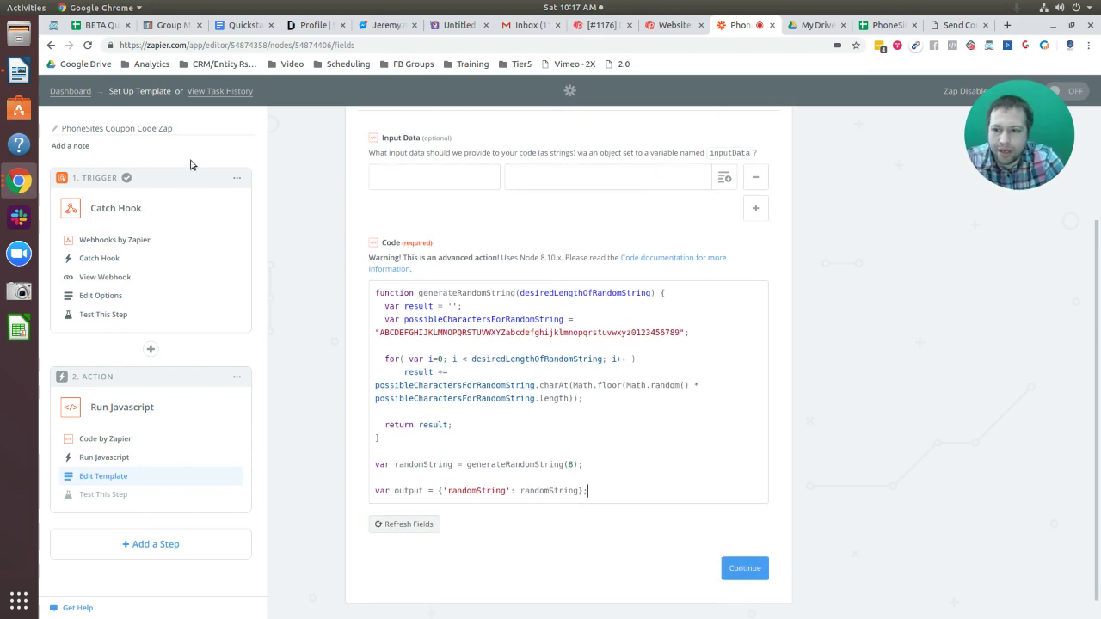
left_click(28, 73)
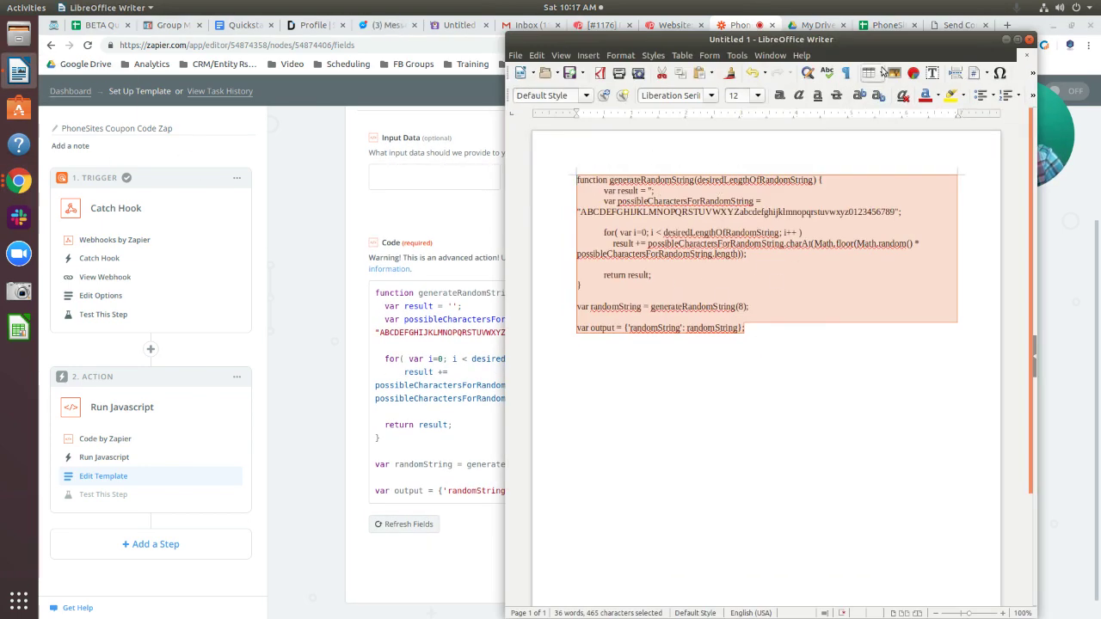
left_click(1007, 42)
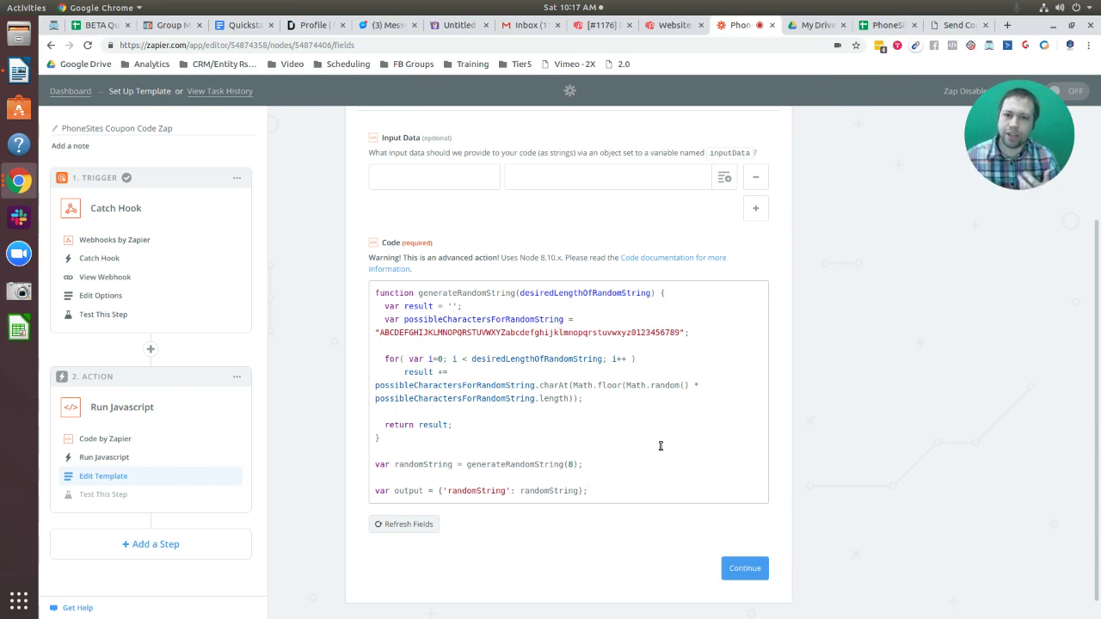
left_click(573, 464)
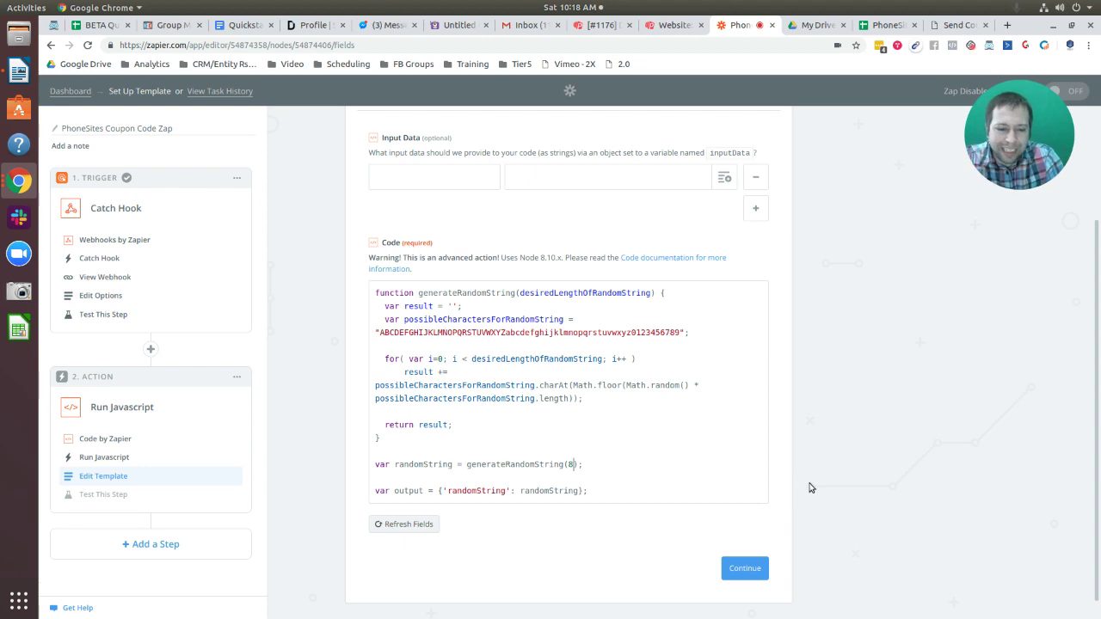
- Test the Run Javascript code step until it succeeds, returning randomString XH8B2gFW
left_click(738, 574)
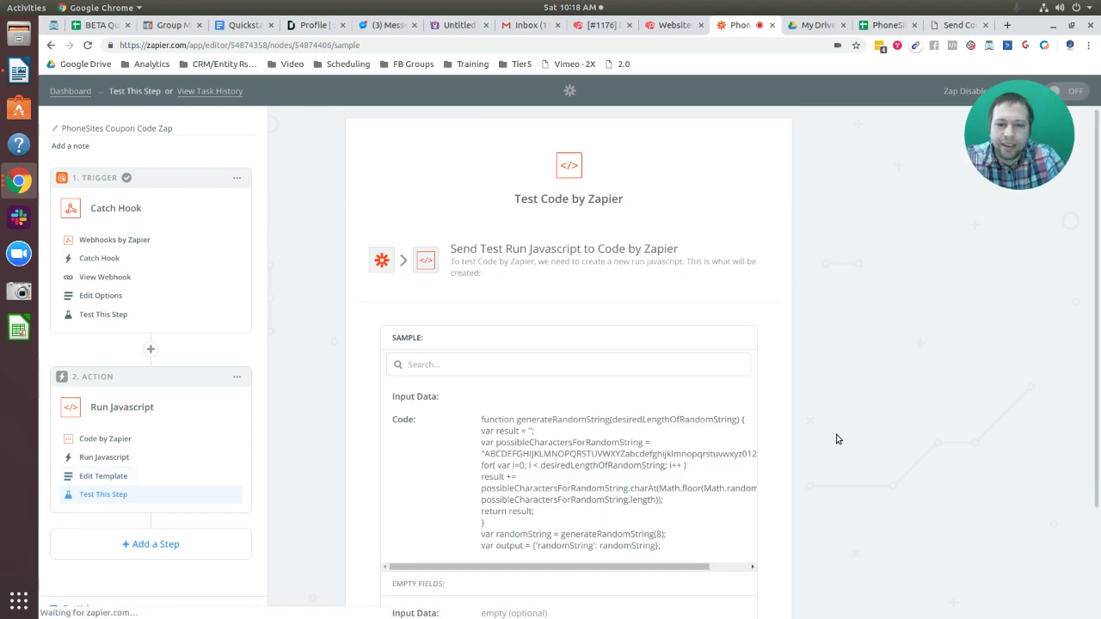
scroll(835, 421, "down", 3)
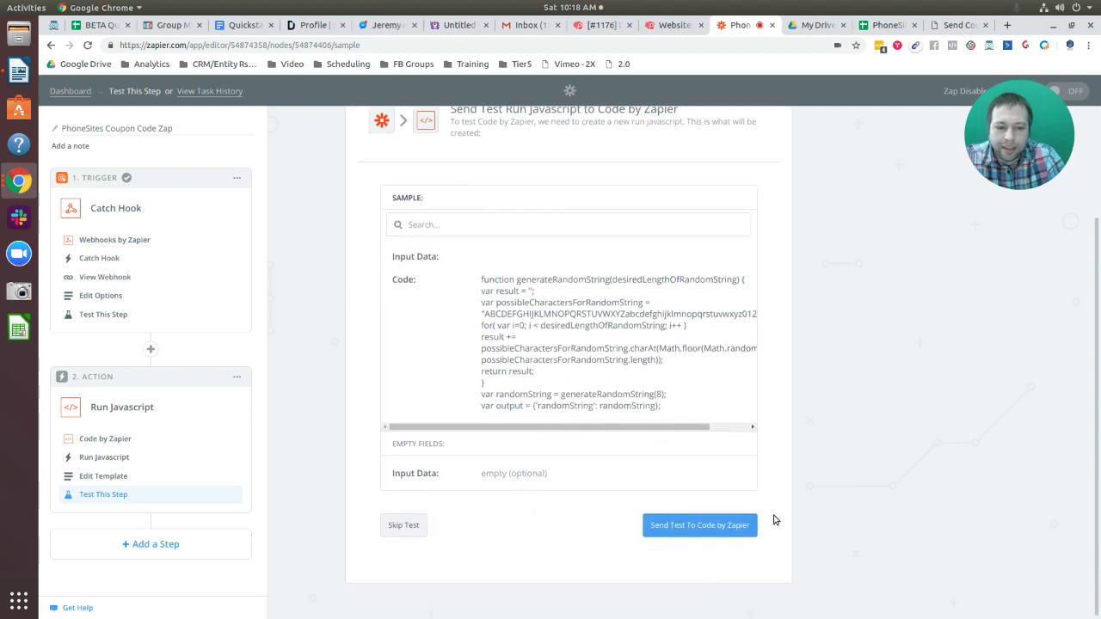
left_click(679, 525)
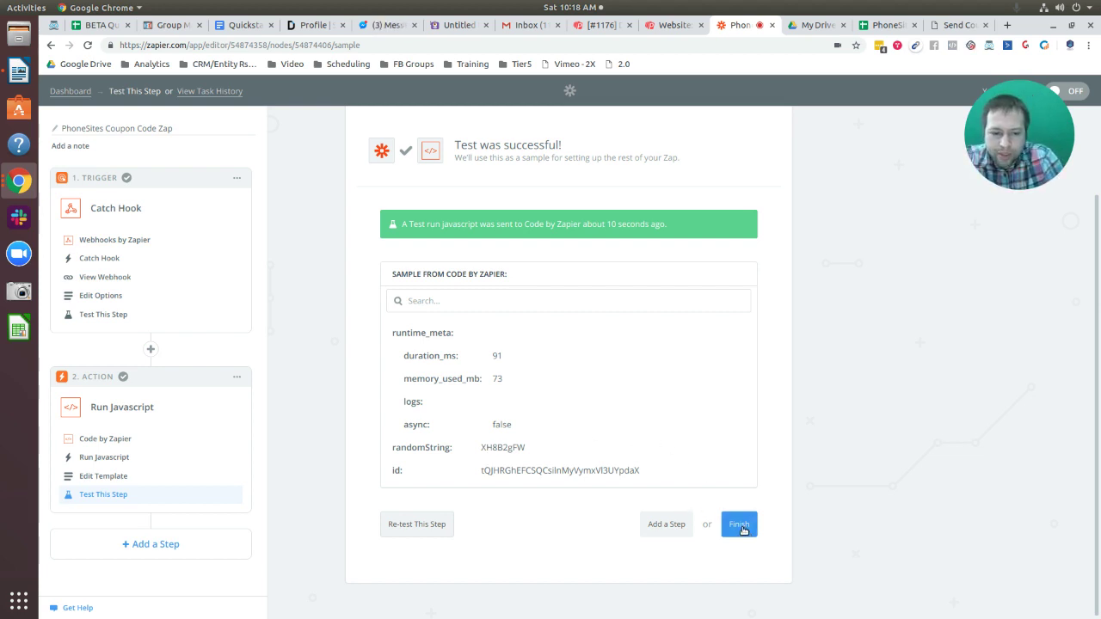
- Add a step after Run Javascript and choose the built-in Email app
left_click(668, 524)
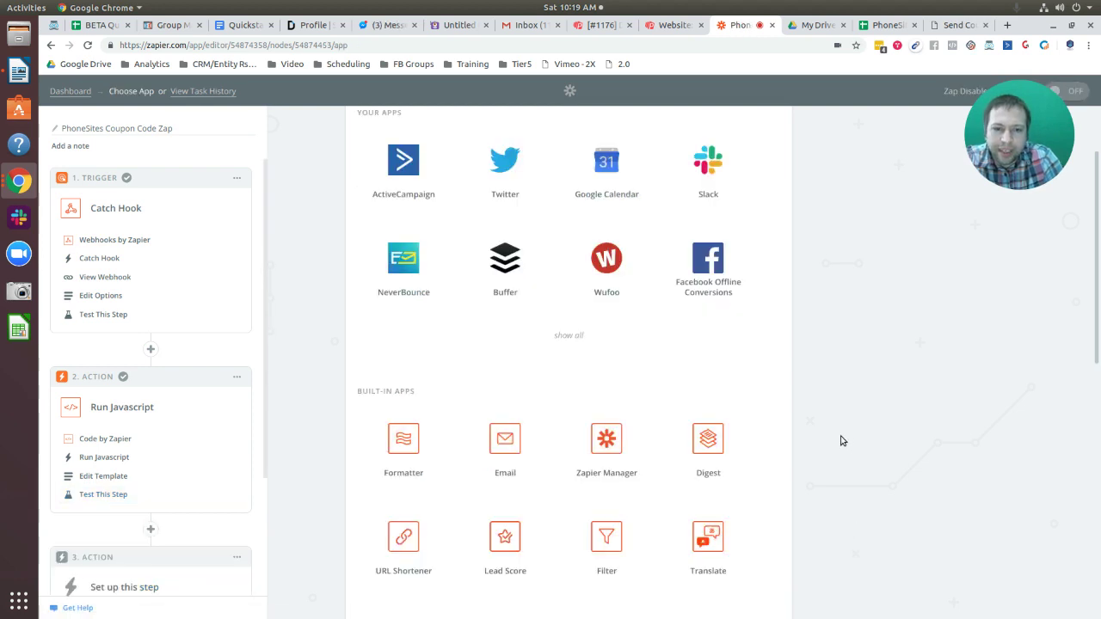
scroll(840, 442, "up", 2)
scroll(840, 441, "down", 4)
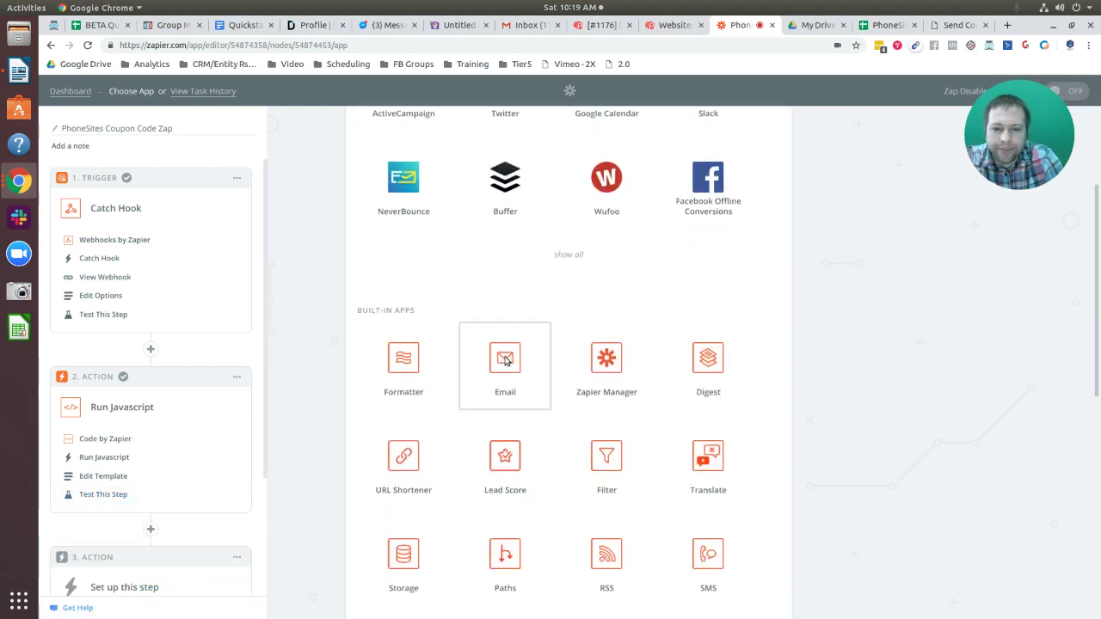
left_click(505, 359)
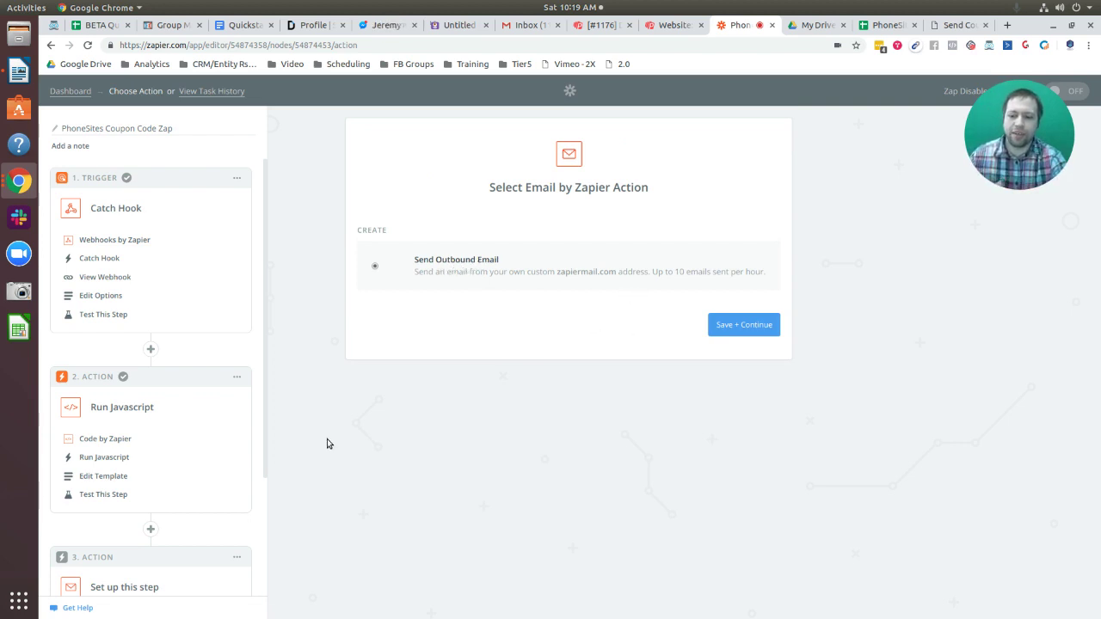
scroll(250, 505, "down", 1)
- Delete step 3 and add a new action step after Run Javascript
left_click(239, 498)
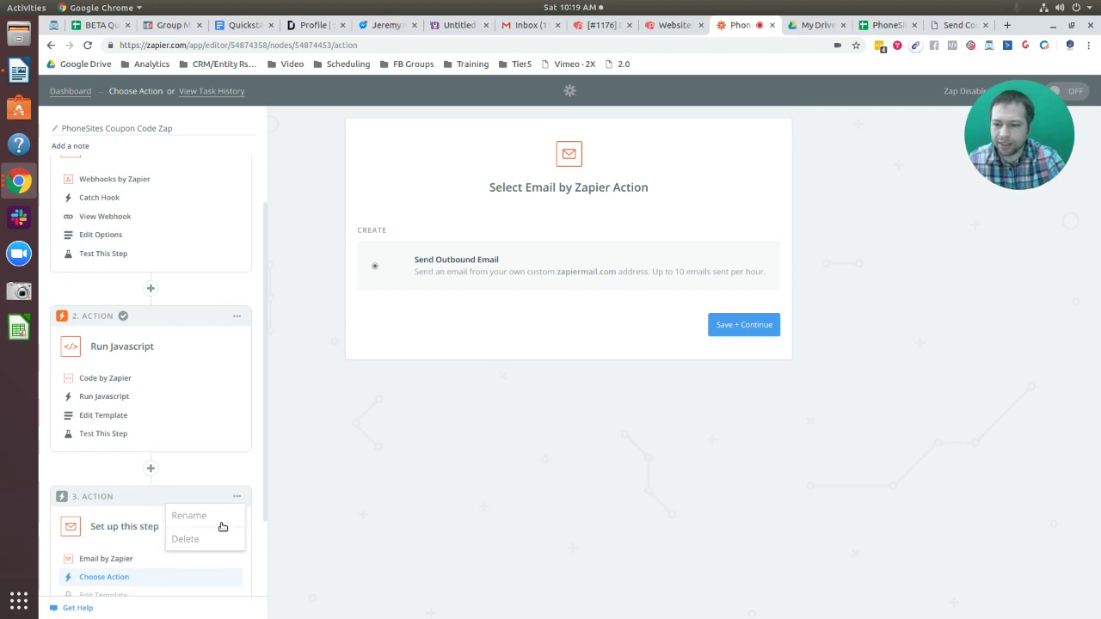
left_click(193, 538)
left_click(198, 539)
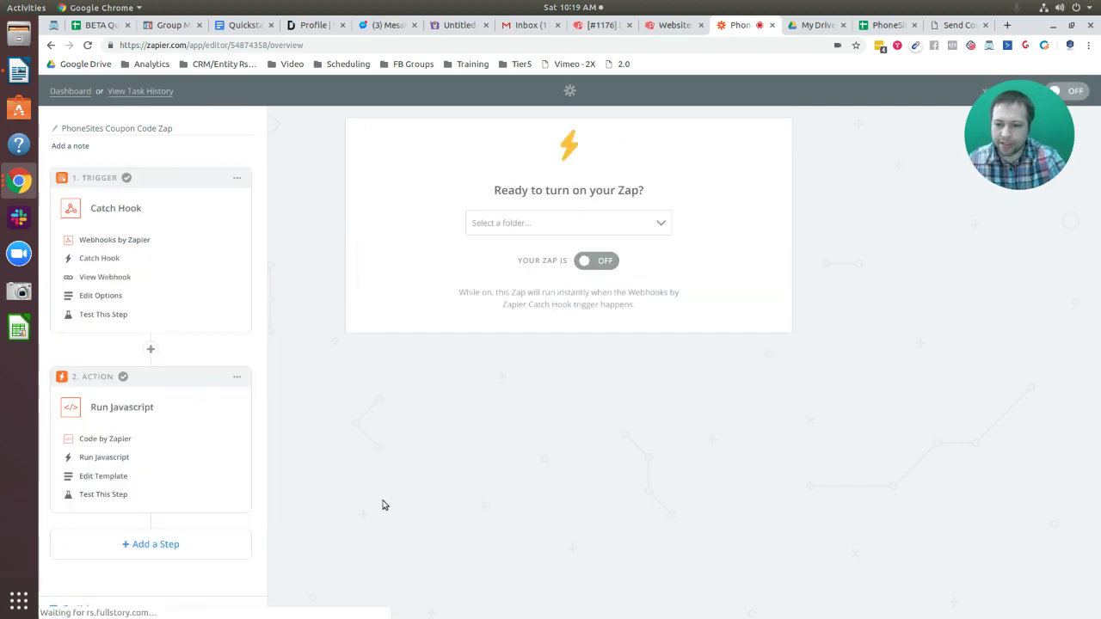
left_click(144, 545)
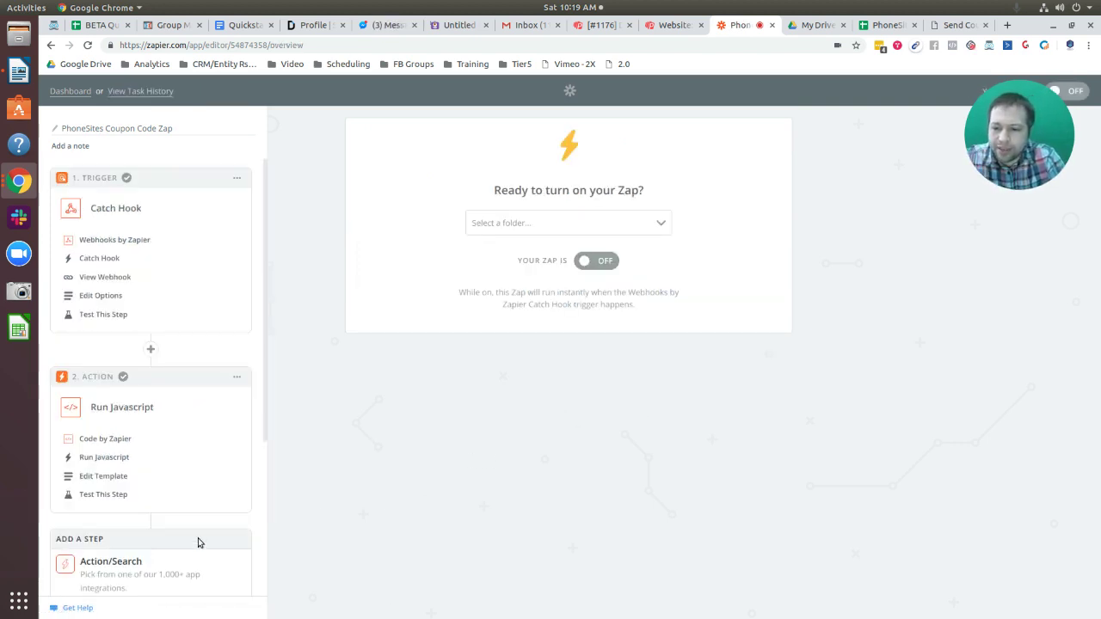
left_click(108, 567)
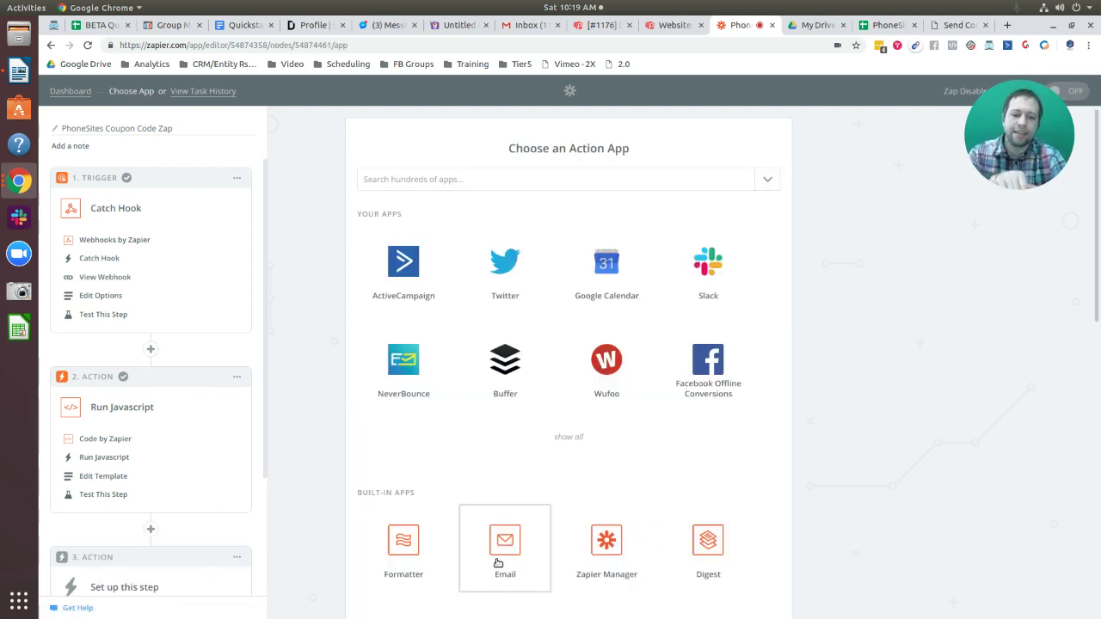
- Search apps for 'email', pick Email by Zapier, and continue with Send Outbound Email
left_click(415, 179)
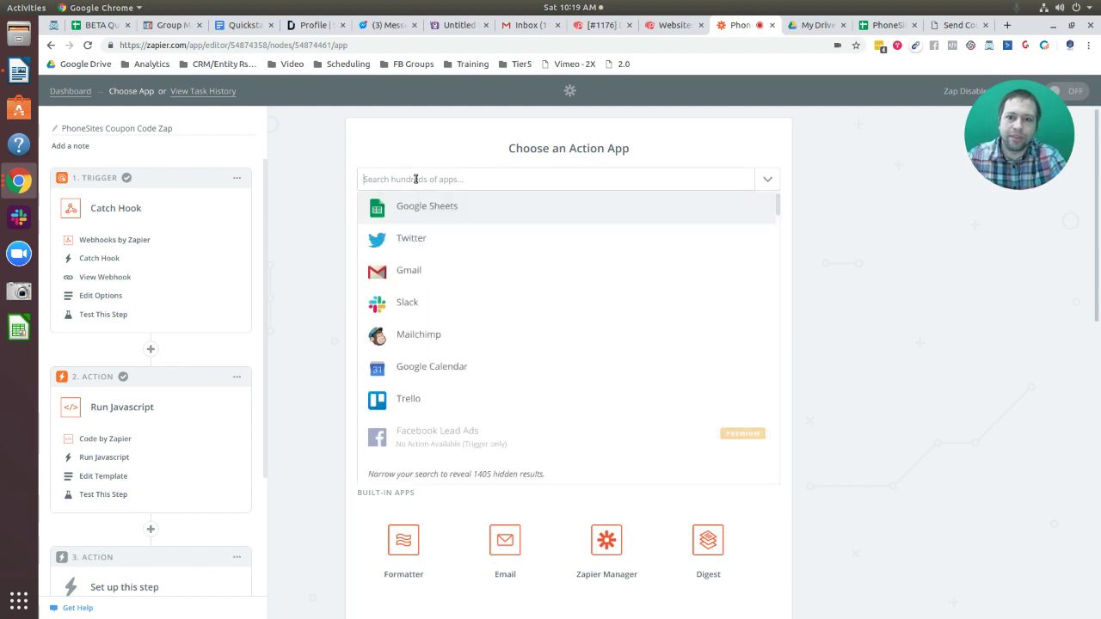
type("email")
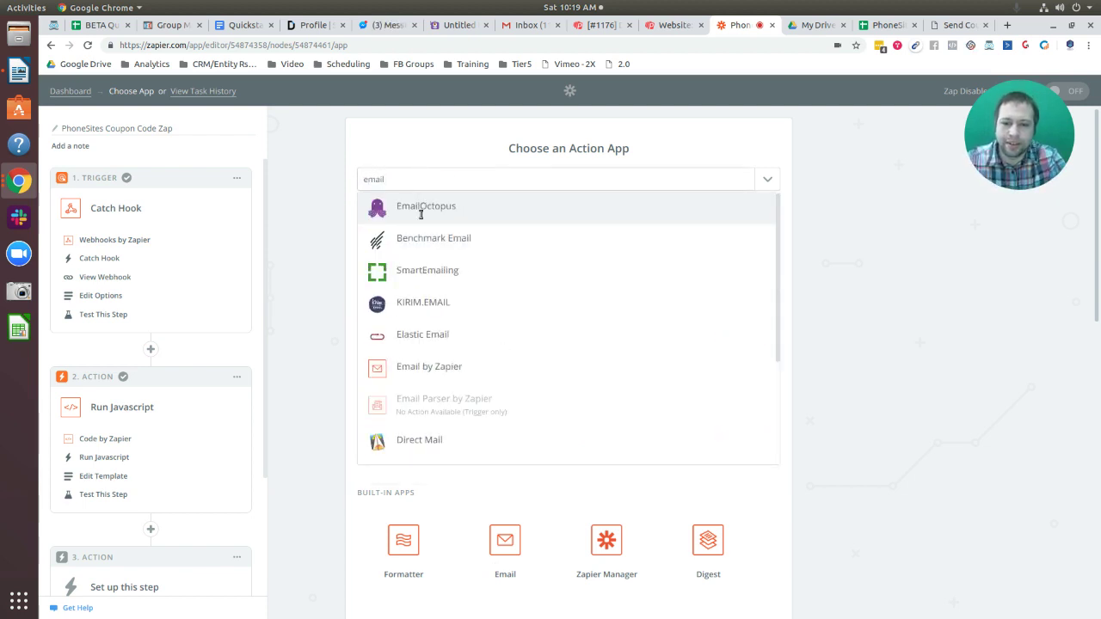
left_click(429, 367)
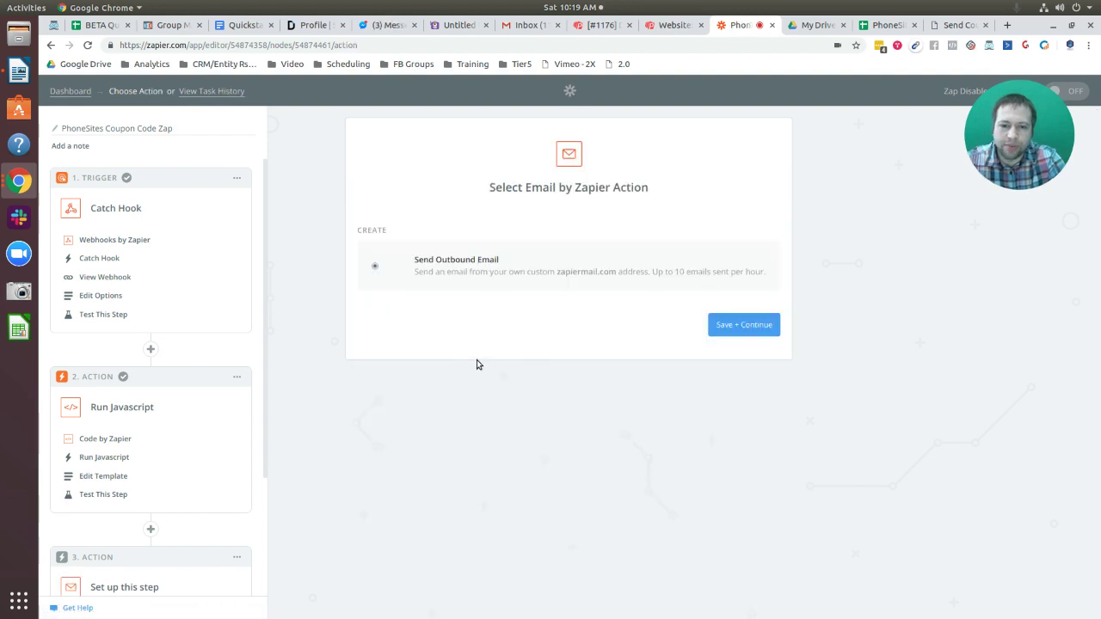
left_click(722, 330)
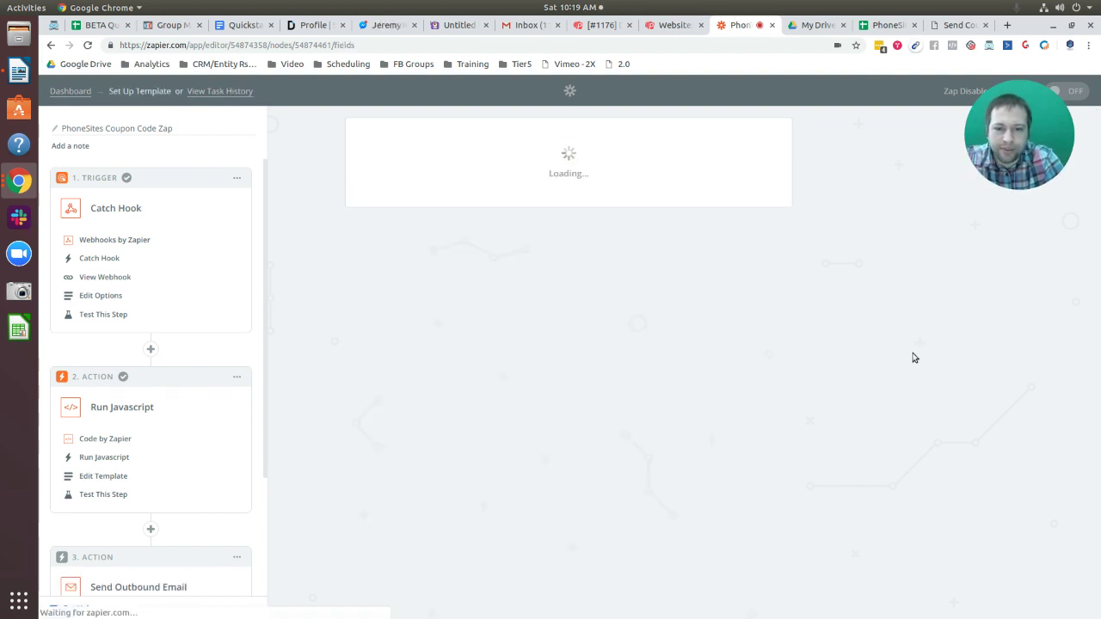
scroll(902, 356, "down", 3)
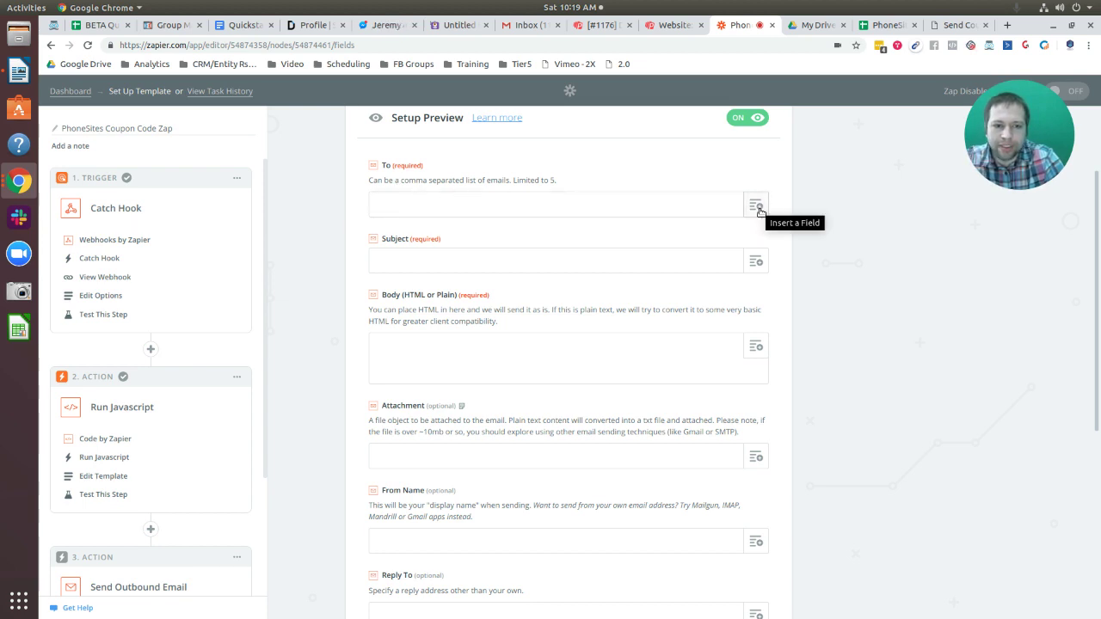
- Map the To field to the Email field from the Step 1 Catch Hook
left_click(757, 208)
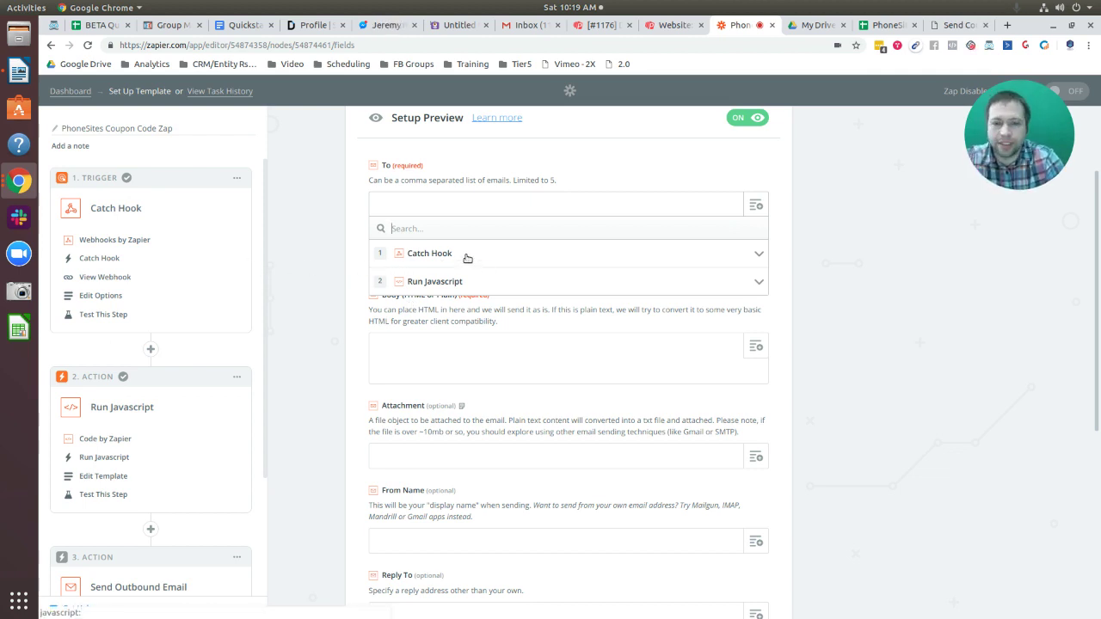
left_click(429, 256)
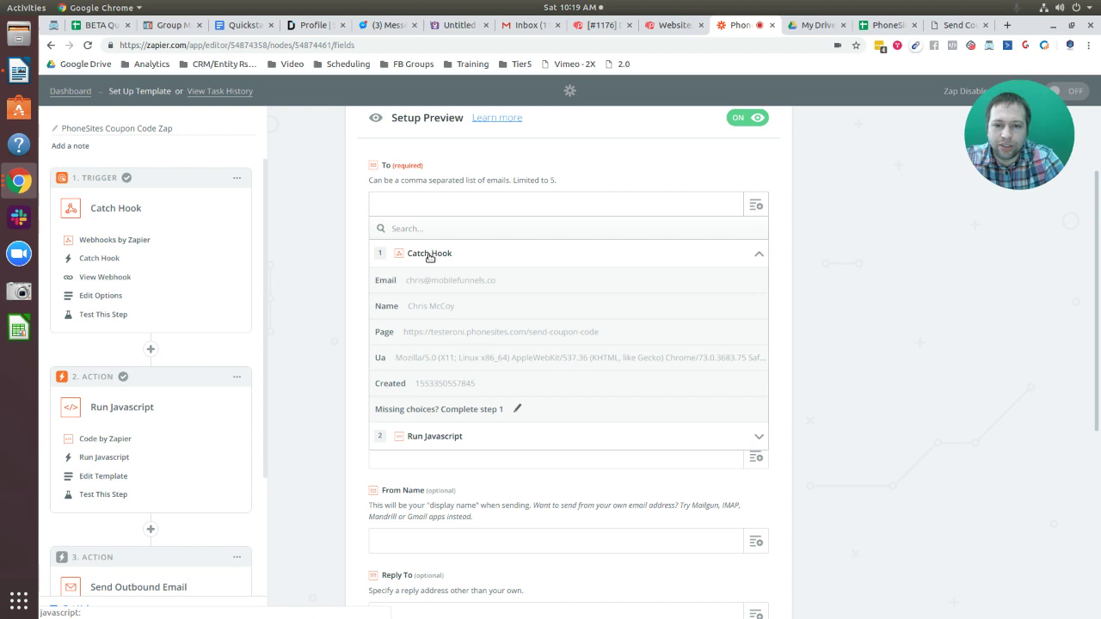
left_click(385, 278)
left_click(731, 261)
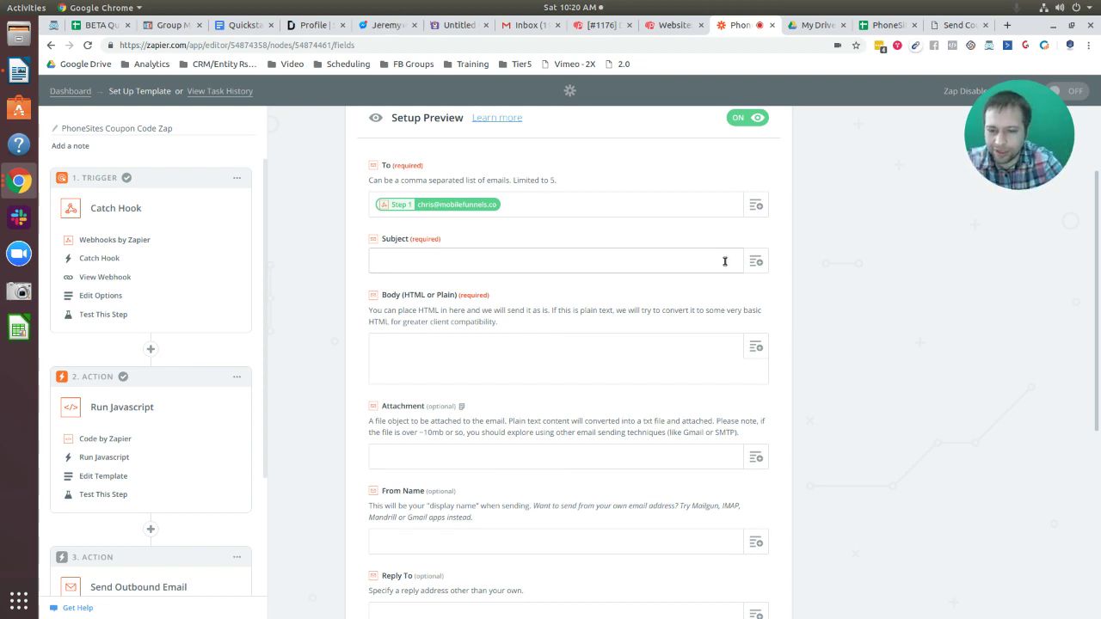
- Set the subject to 'So whatcha up to on this beautiful Toledo Saturday?'
type("So what")
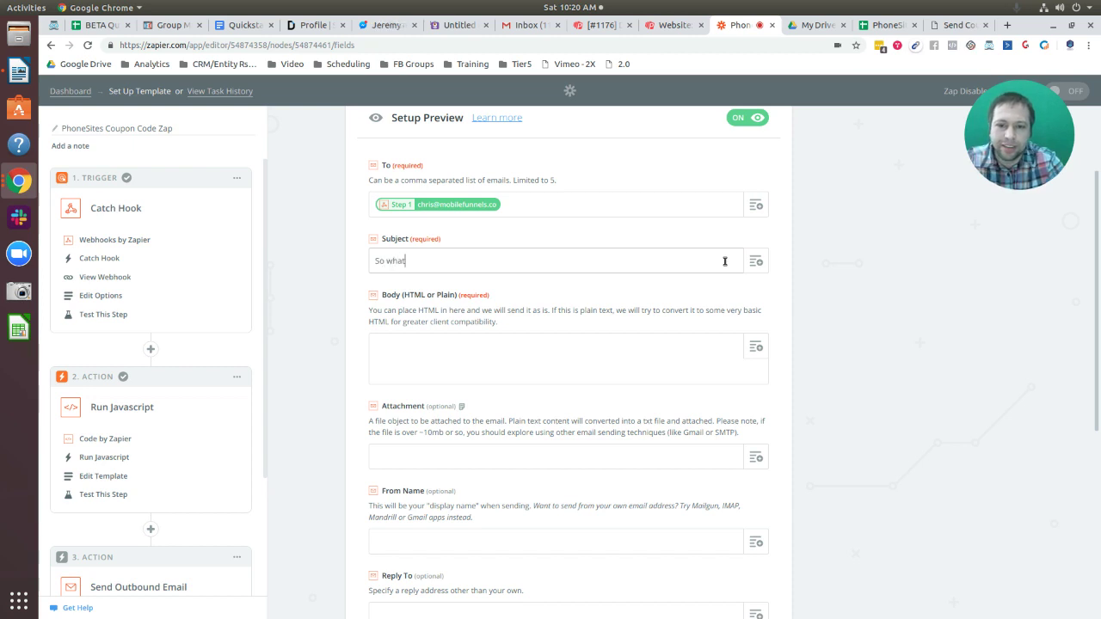
type("cha up to on ")
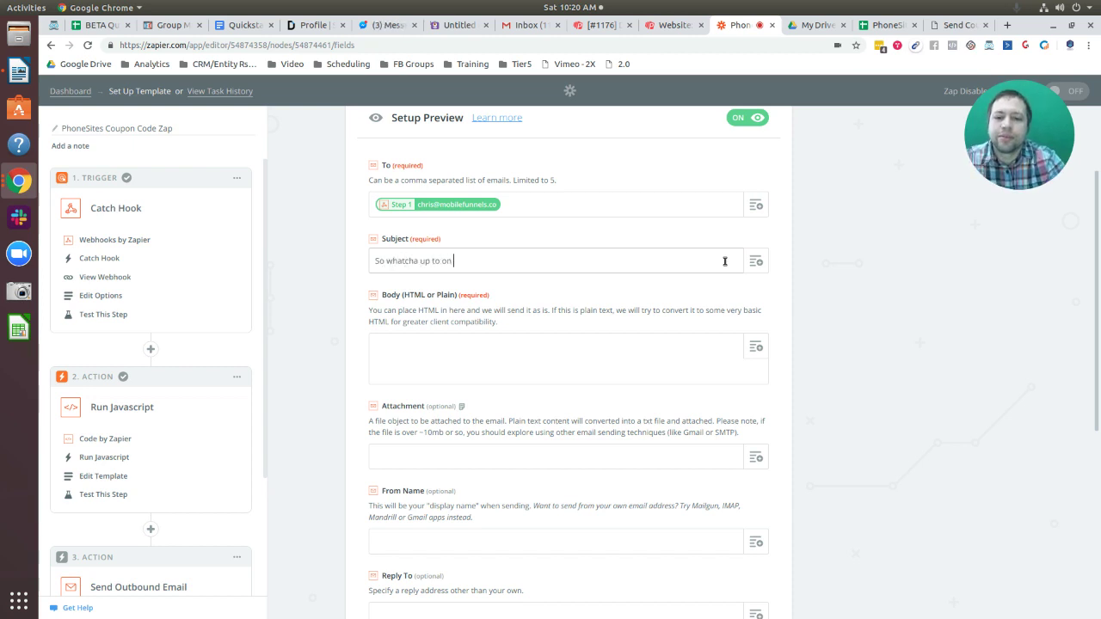
type("this beautiful ")
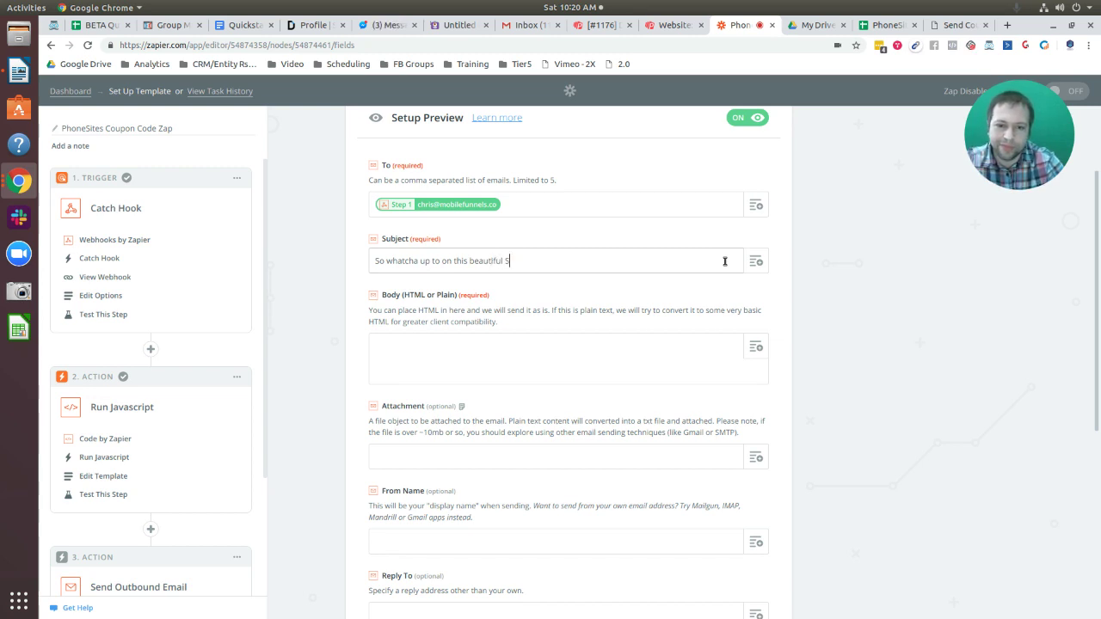
type("Sa")
key("BackSpace")
key("BackSpace")
type("Toledo ")
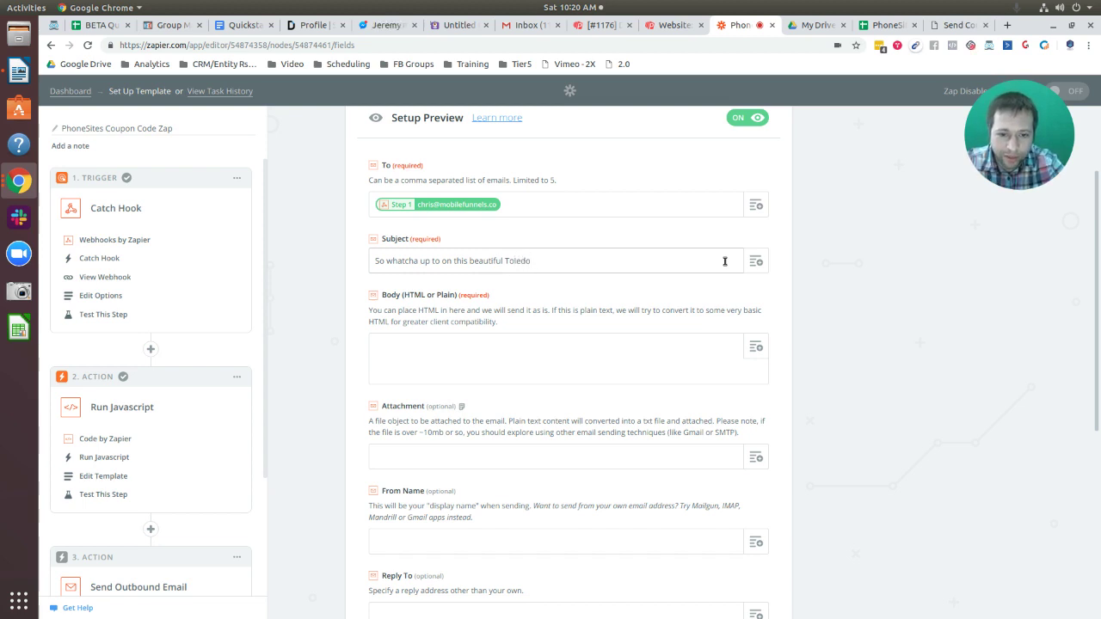
type("Saturday?")
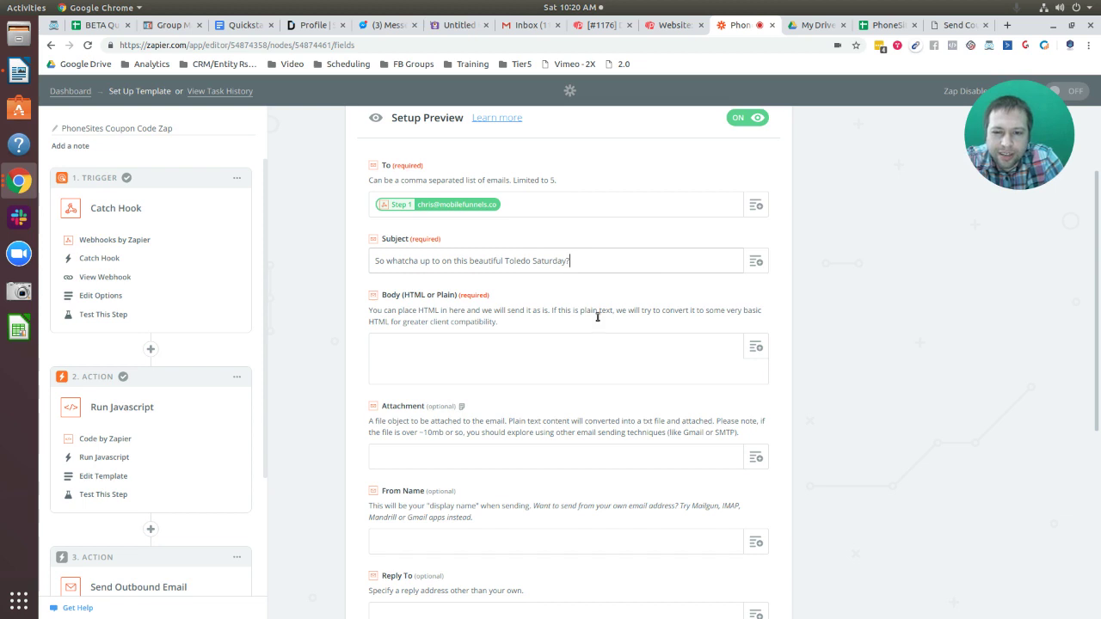
- Write the body 'Hey what's up? You crushing it today bro? Want a free taco?' plus 'Use this coupon code to claim your free taco:'
left_click(519, 343)
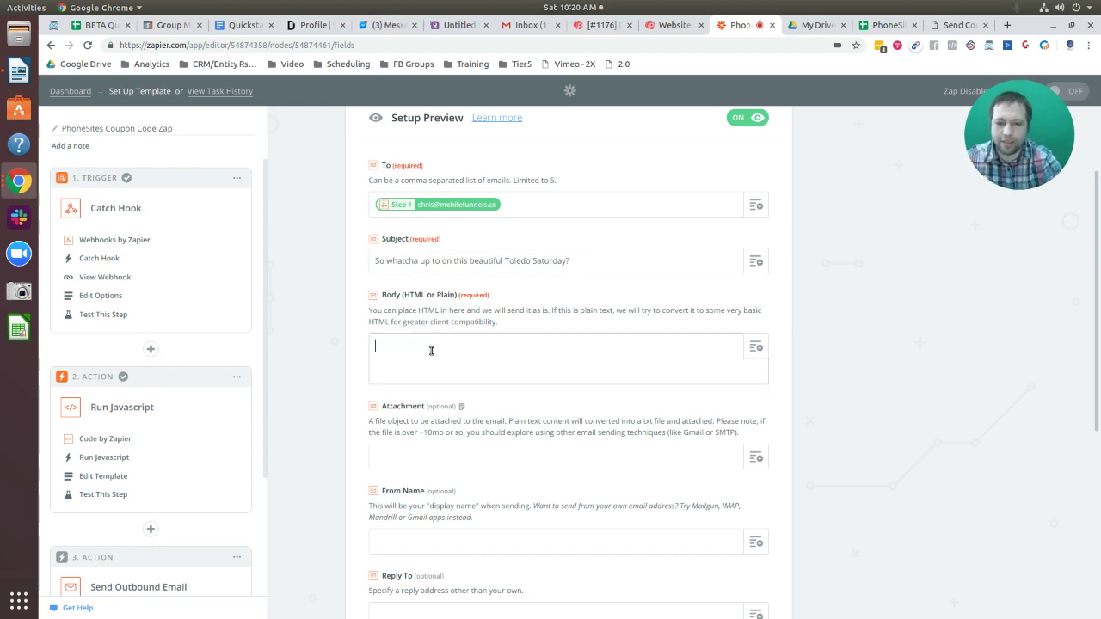
type("Hey what's up? You")
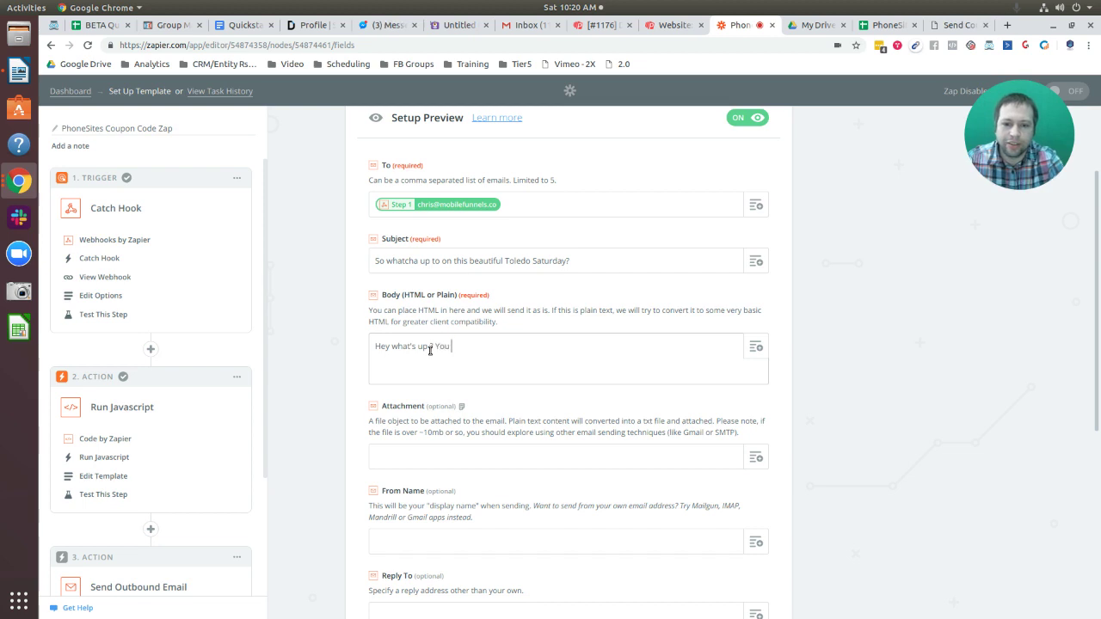
type(" crushing ")
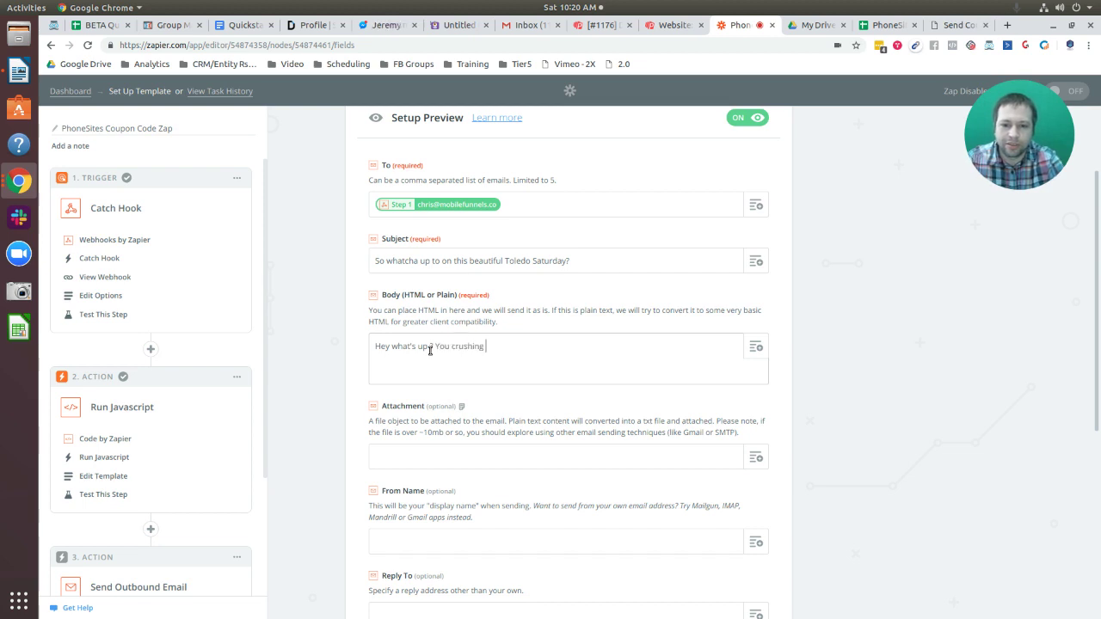
type("it today ")
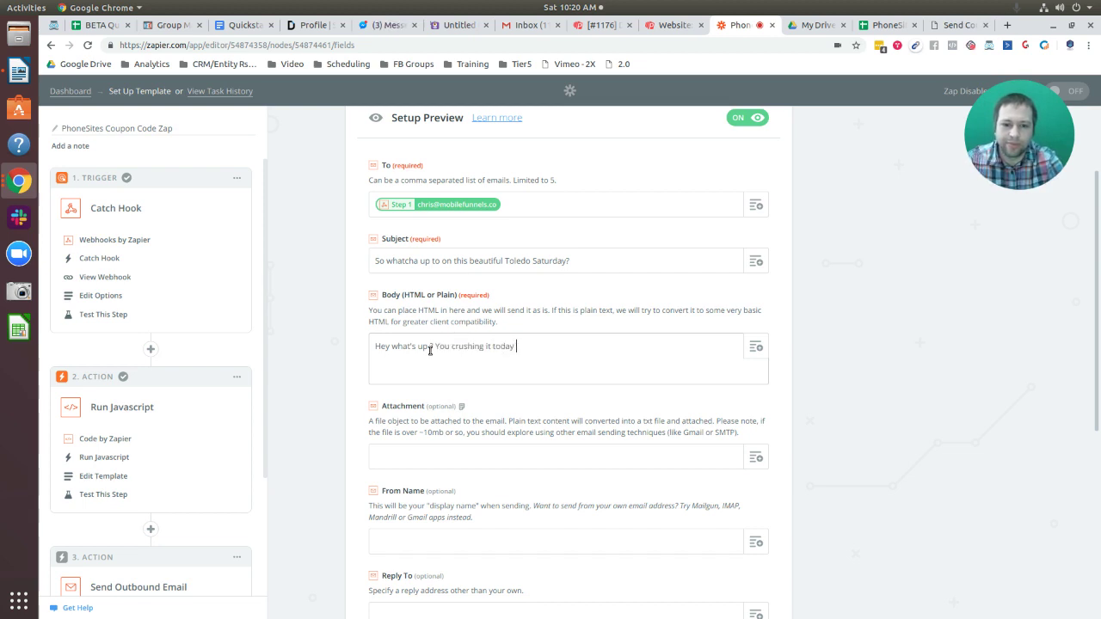
type("bro? Wan")
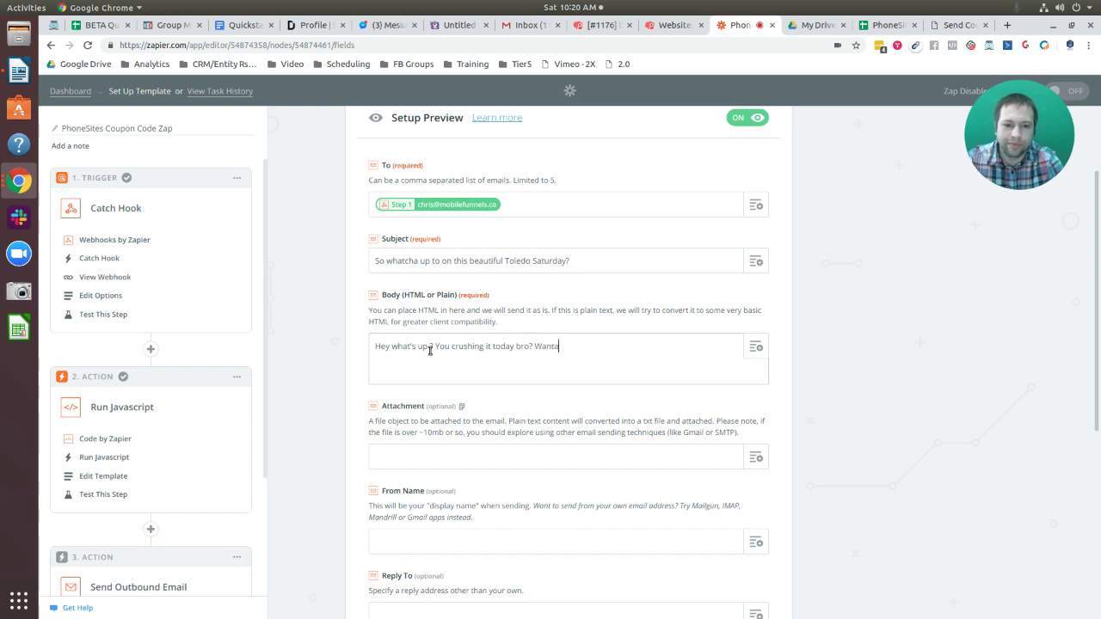
type("t a free taco")
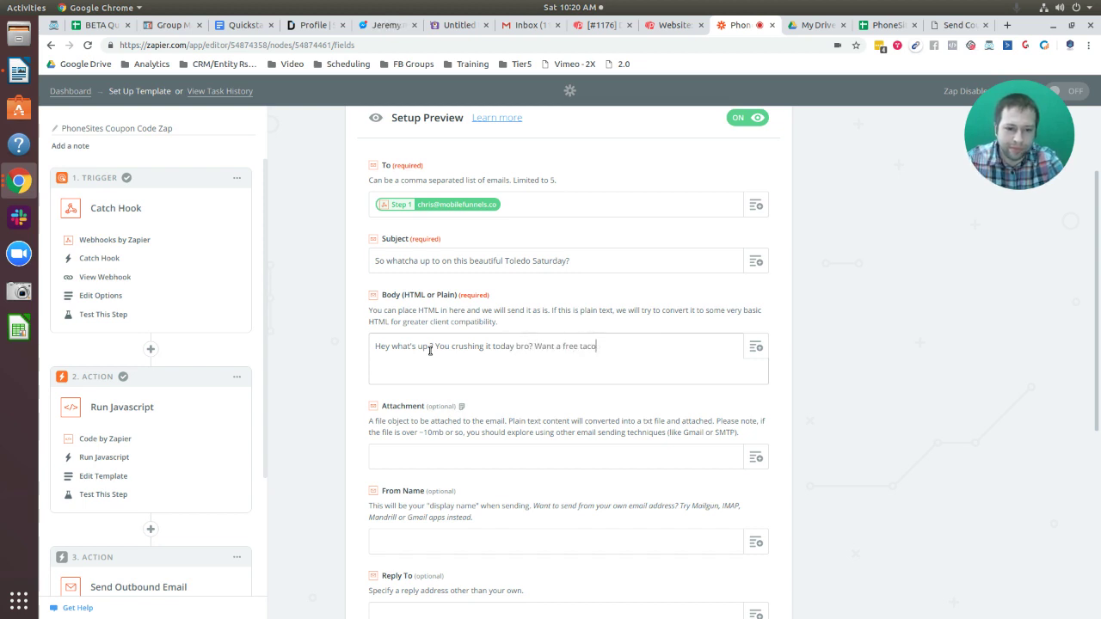
type("?")
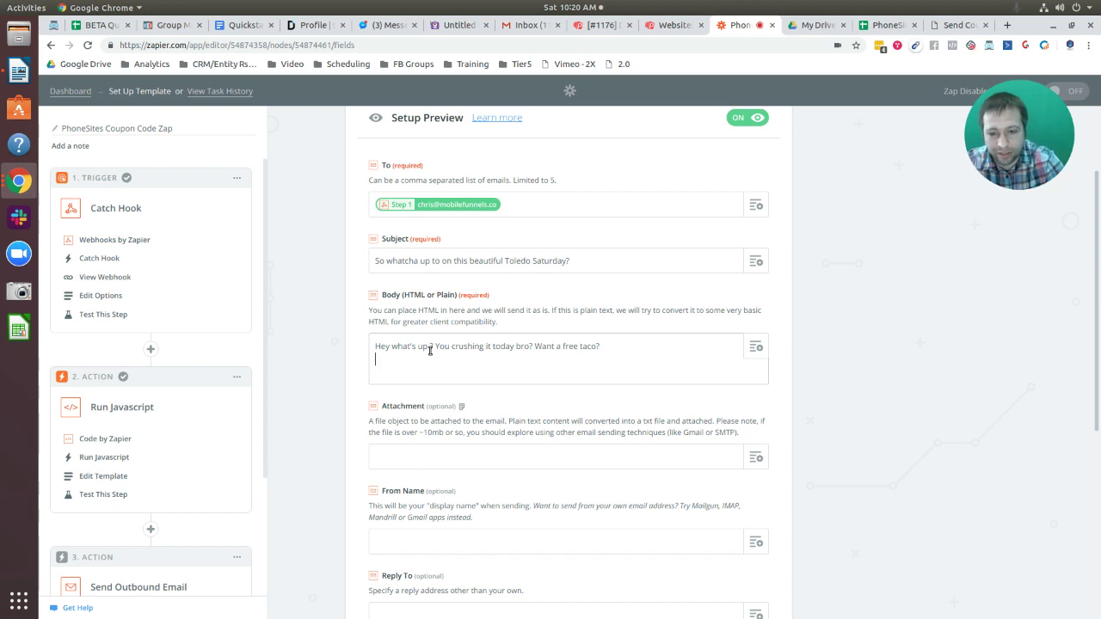
key("Return")
key("Return")
type("Use this")
key("BackSpace")
key("BackSpace")
key("BackSpace")
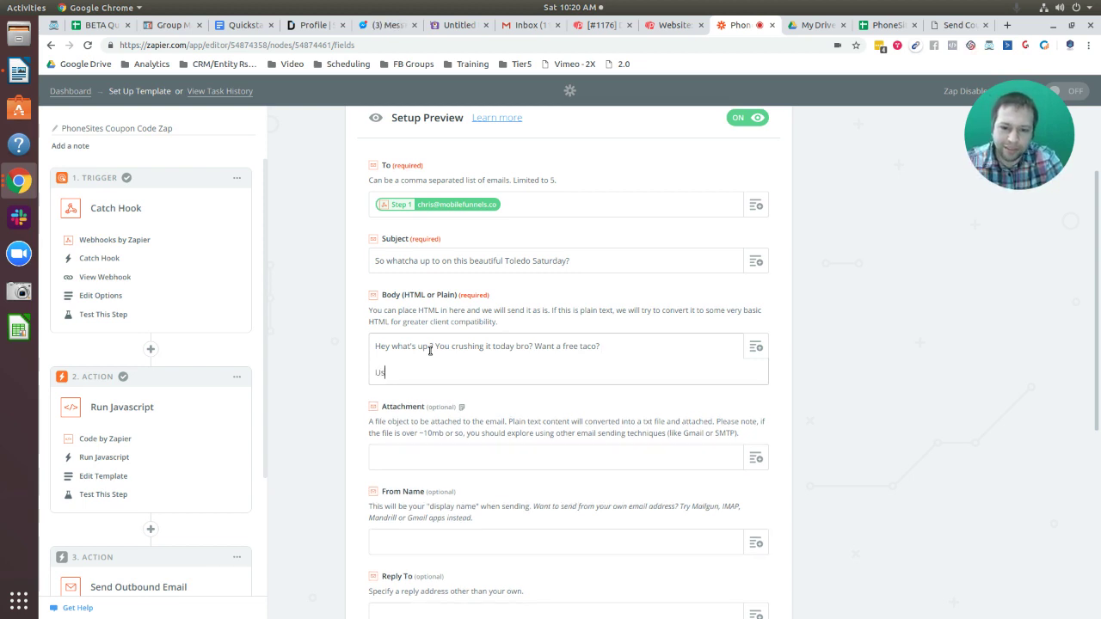
type("se this coup")
key("BackSpace")
type("upon code to g")
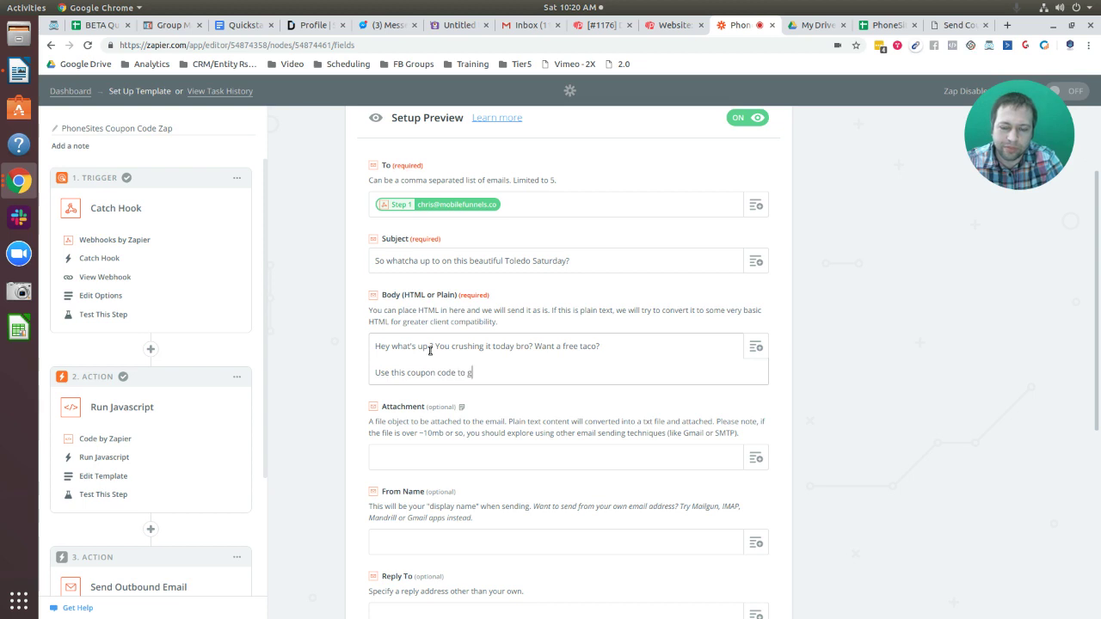
key("BackSpace")
type("claim your free")
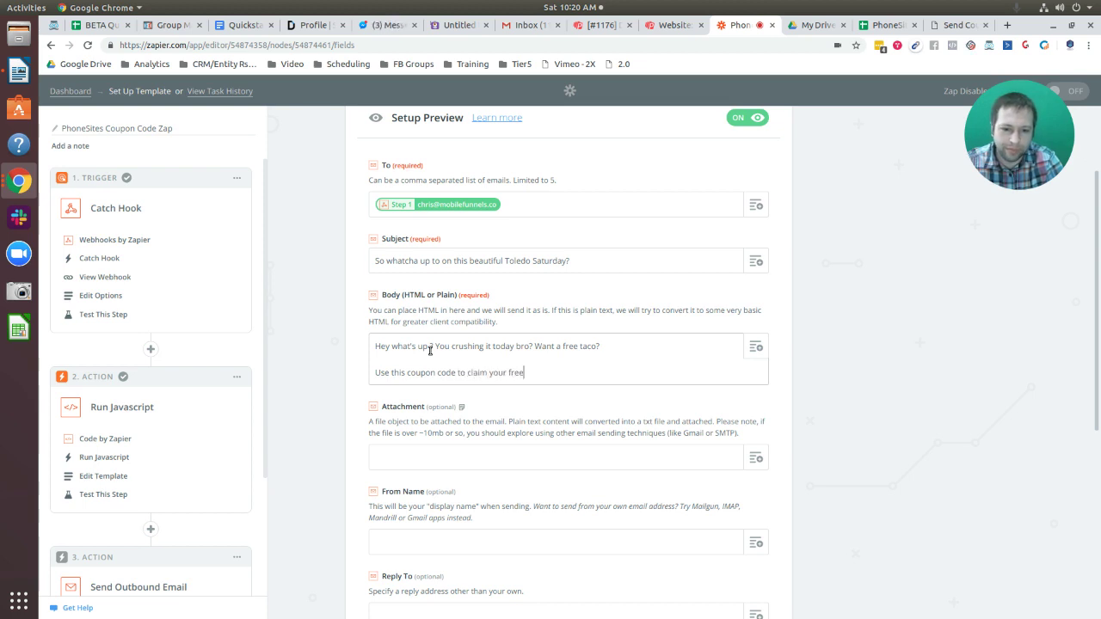
type(" taco:")
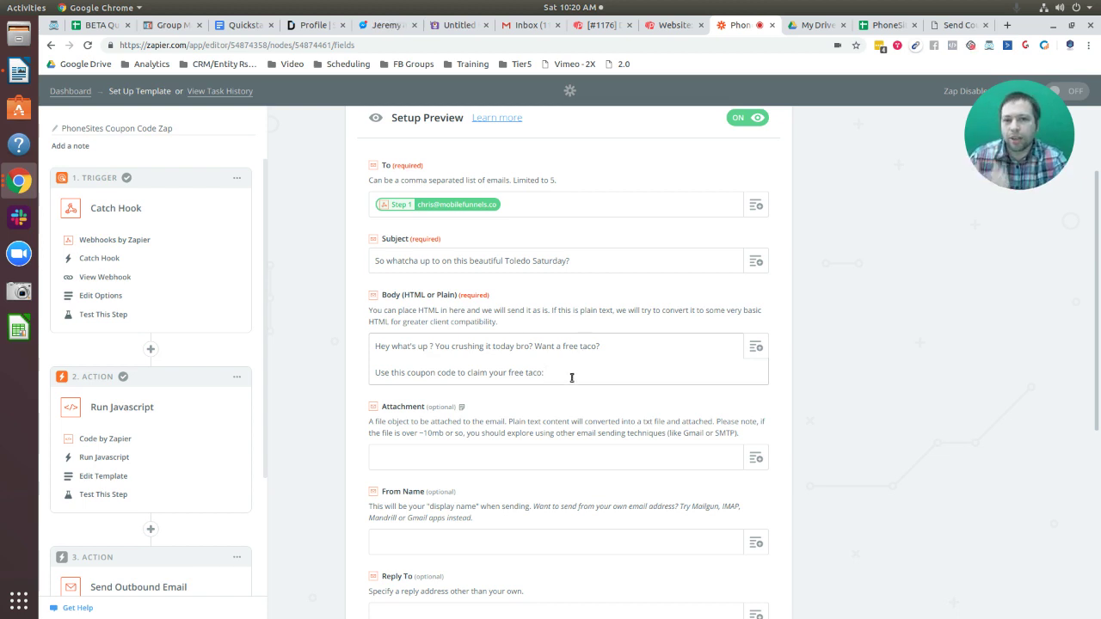
- Insert Run Javascript's Random String field into the body after the coupon line
left_click(757, 350)
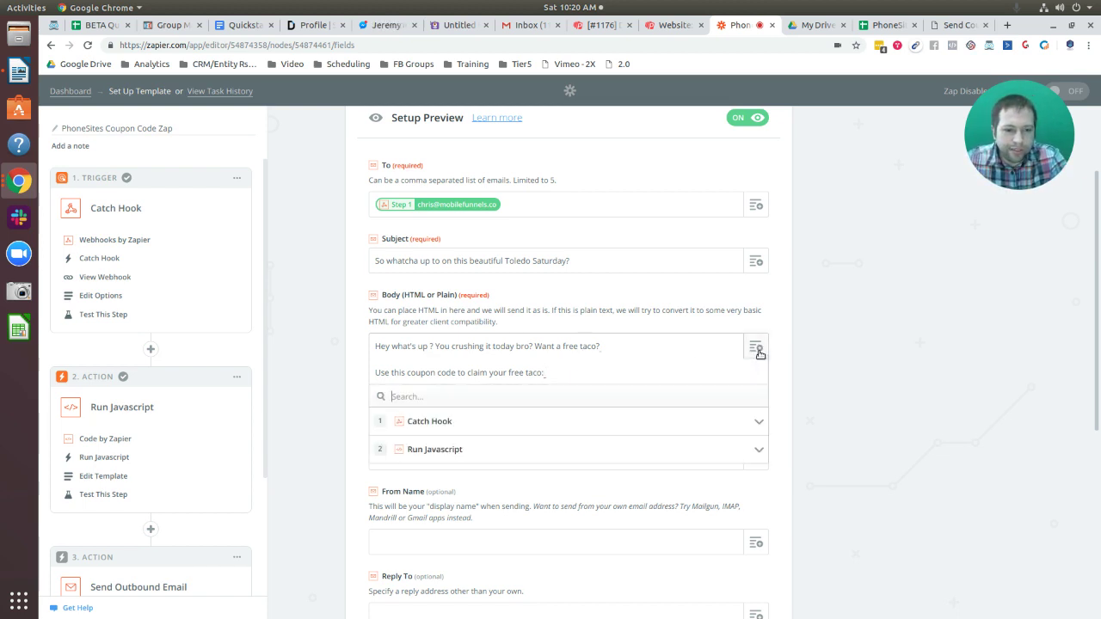
left_click(419, 451)
scroll(595, 457, "down", 1)
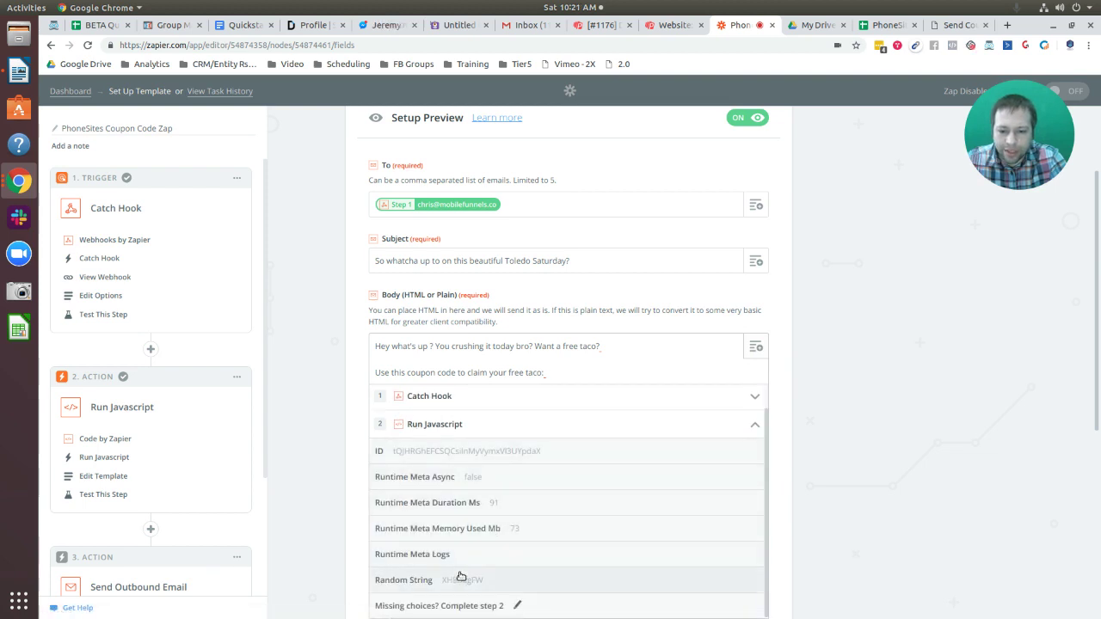
left_click(403, 579)
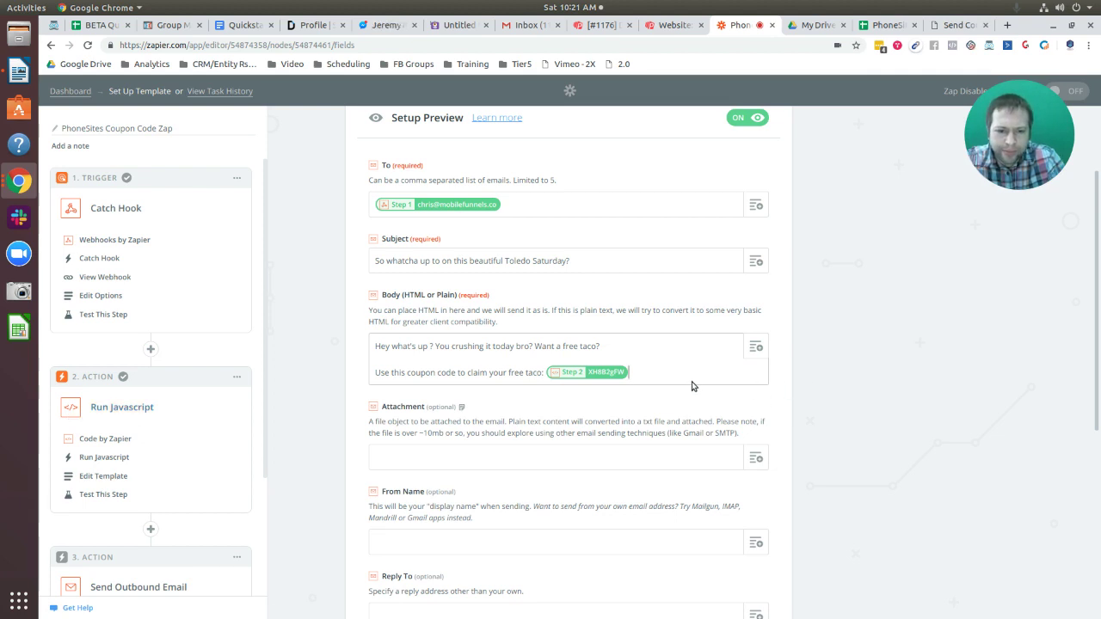
- Below the coupon code, add 'Let us know what you think after you chow down!' and 'Peace out!'
key("Return")
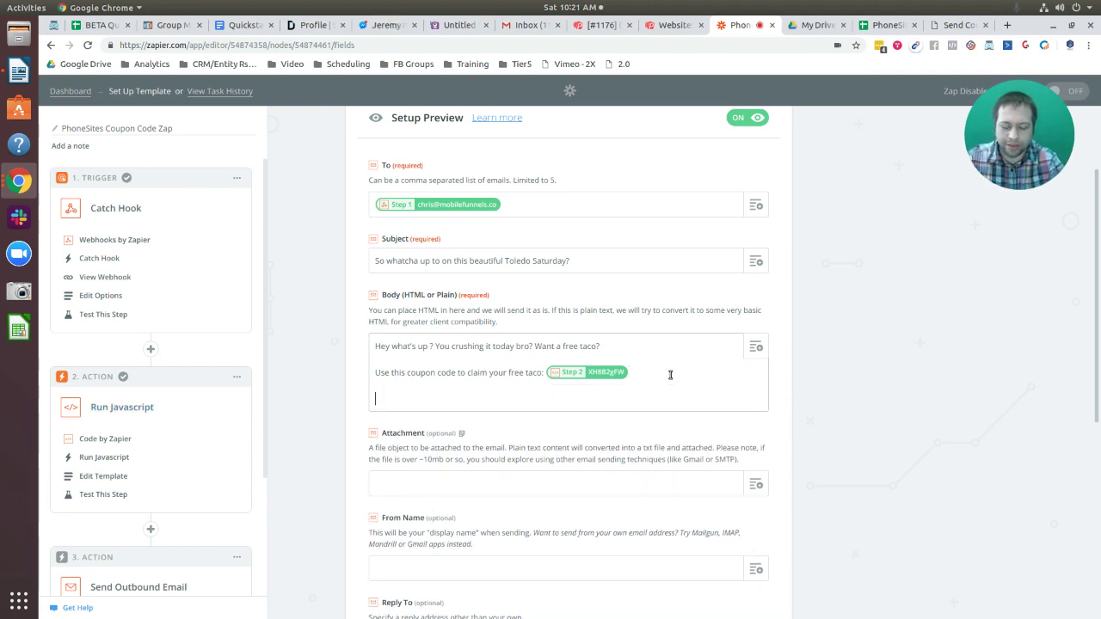
type("Le")
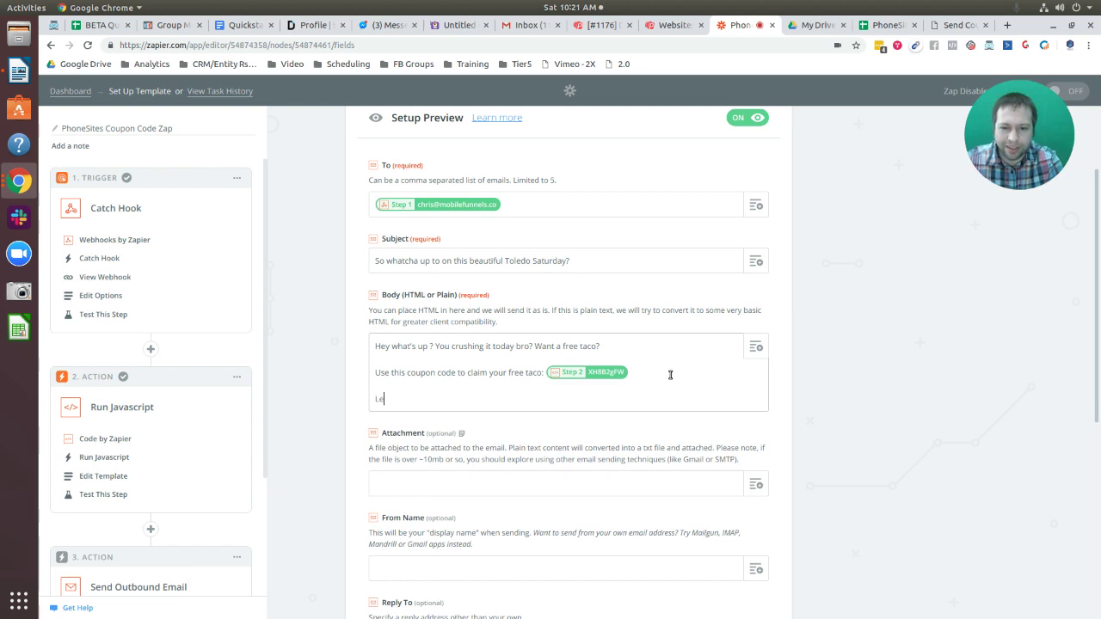
type("t us w")
key("BackSpace")
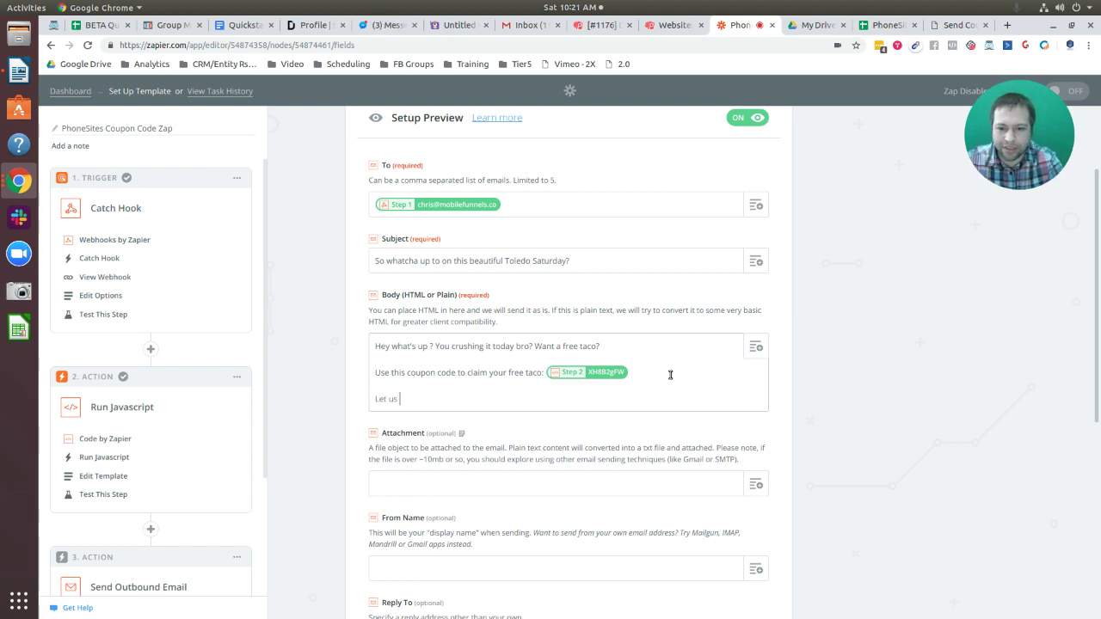
type("know what you think")
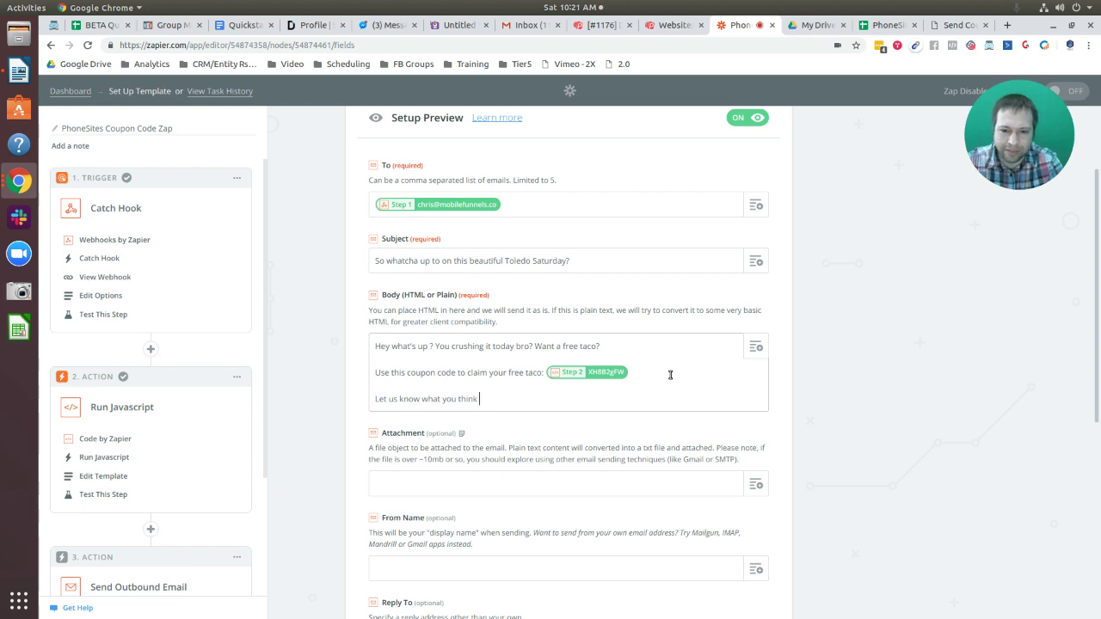
type(" after ")
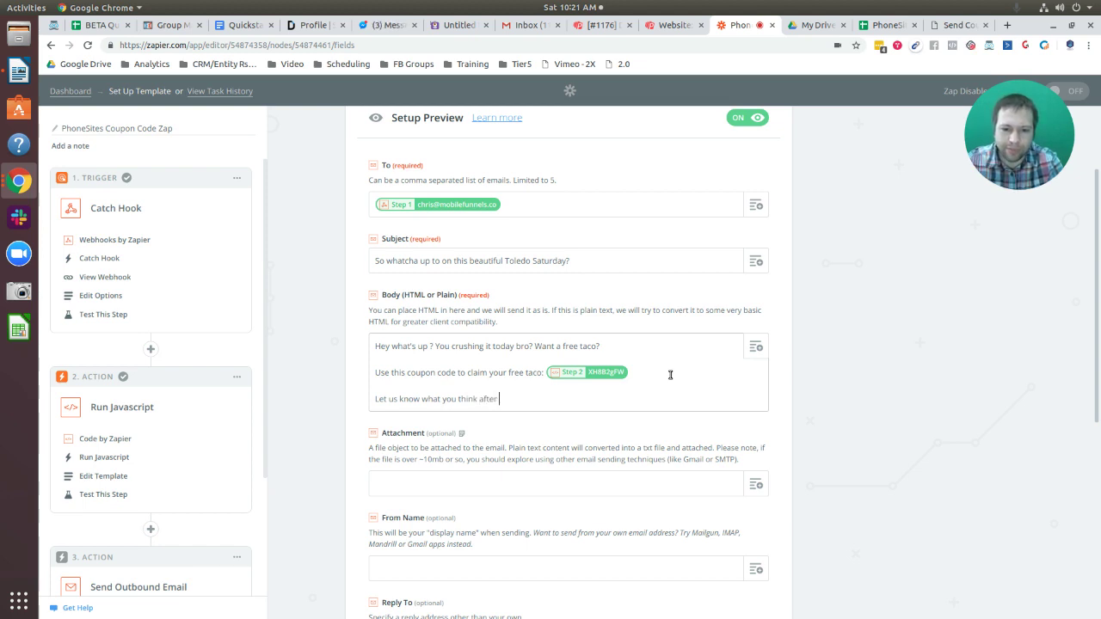
type("you chow down")
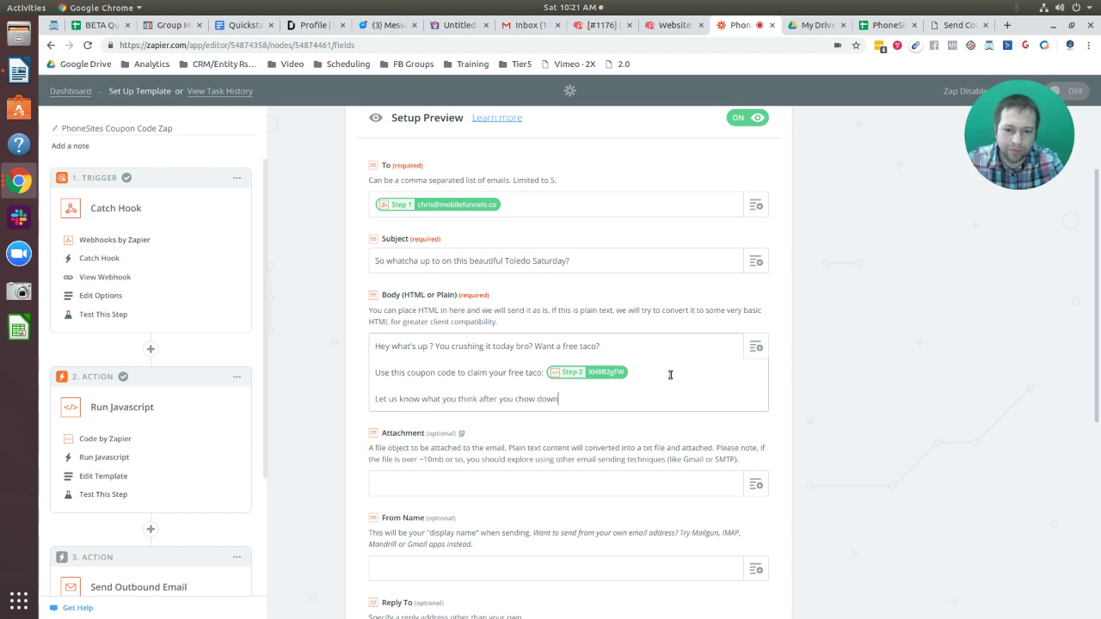
type("!")
key("Return")
type("P")
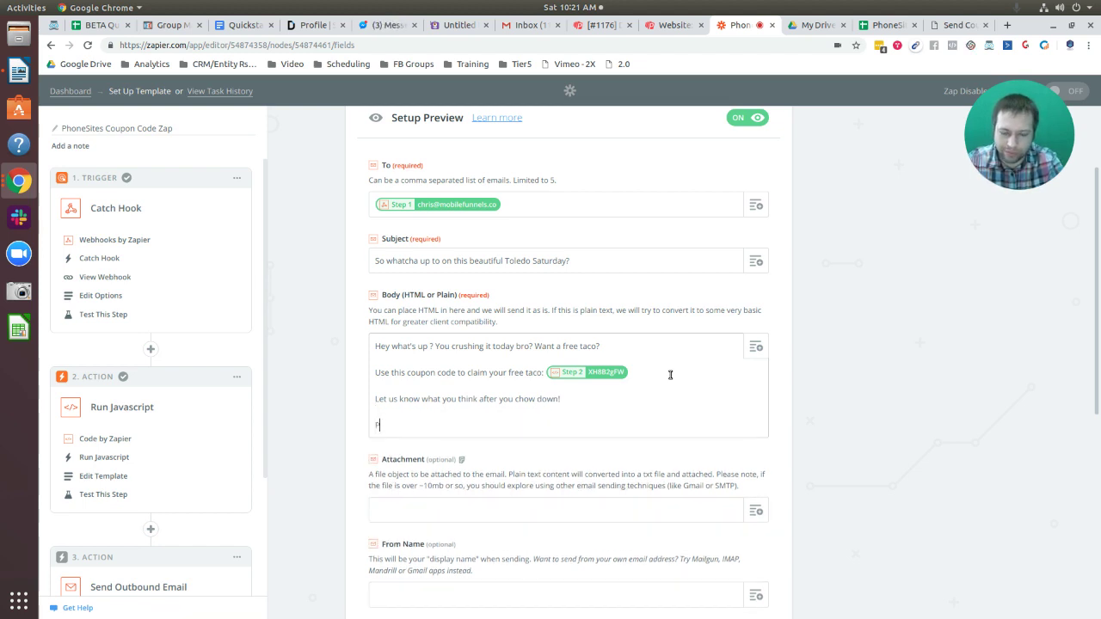
type("eace")
key("BackSpace")
key("BackSpace")
key("BackSpace")
key("BackSpace")
key("BackSpace")
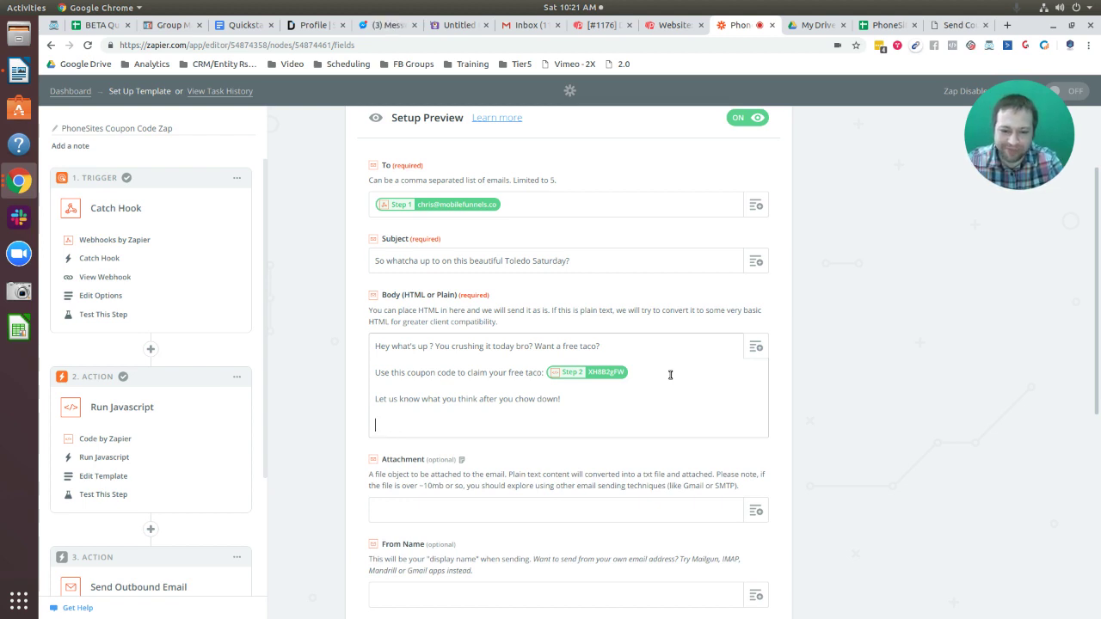
type("Peace out!")
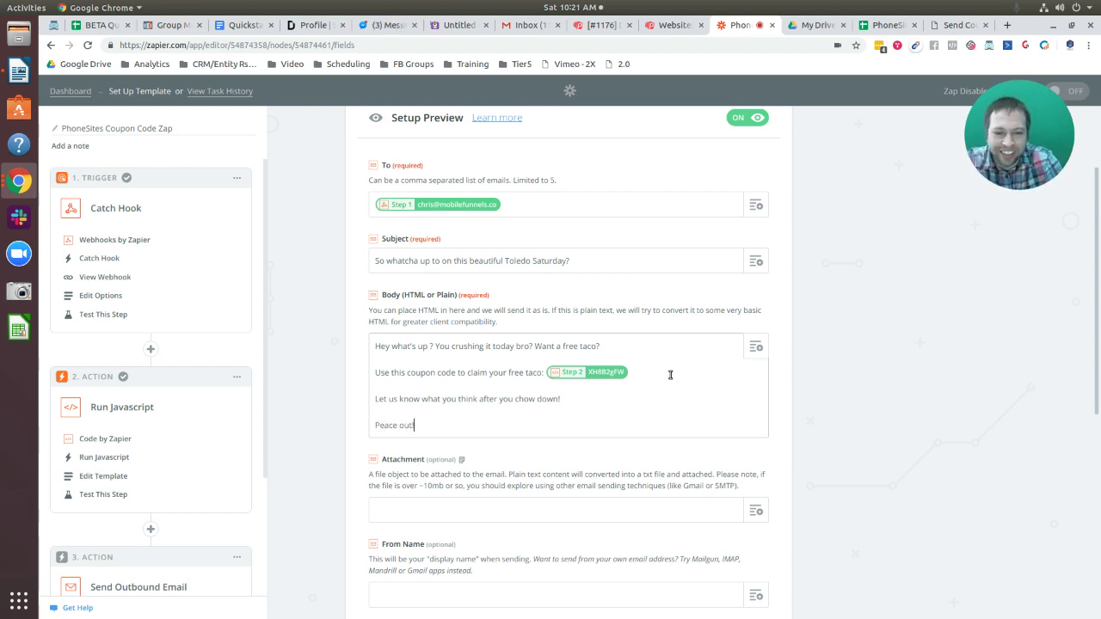
scroll(828, 373, "down", 3)
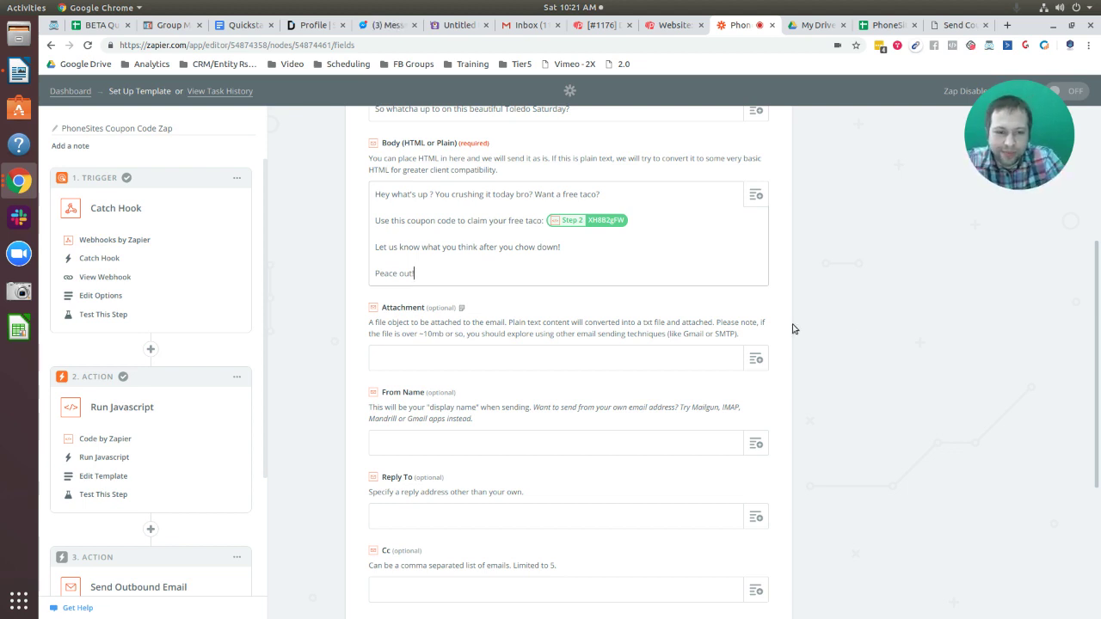
- Fill From Name with the sender's name and Reply To with their email address
scroll(817, 342, "down", 3)
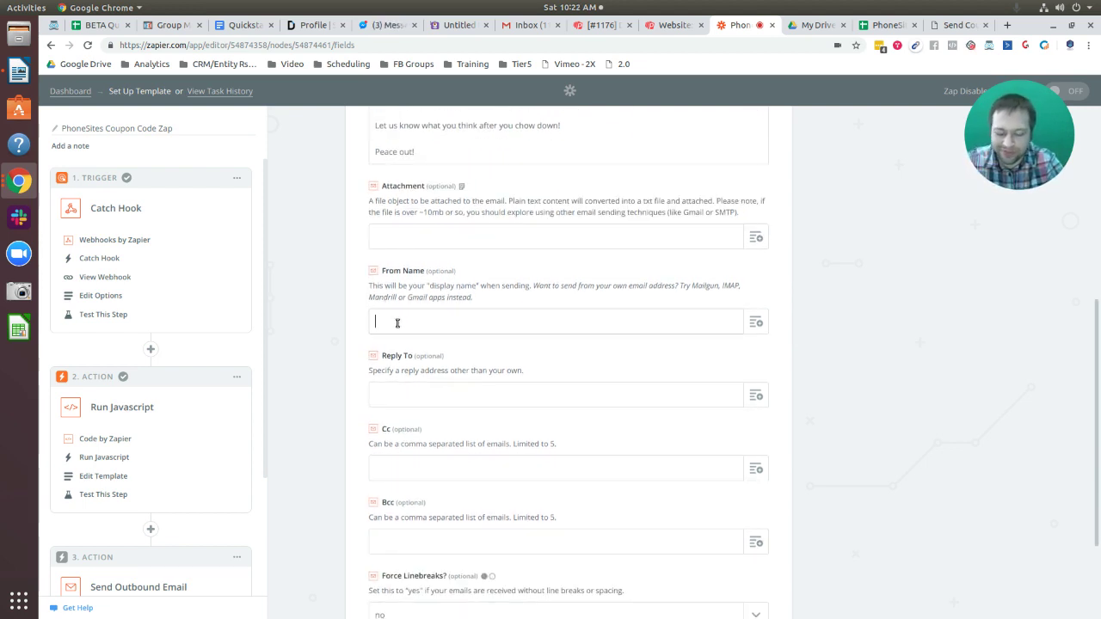
left_click(397, 323)
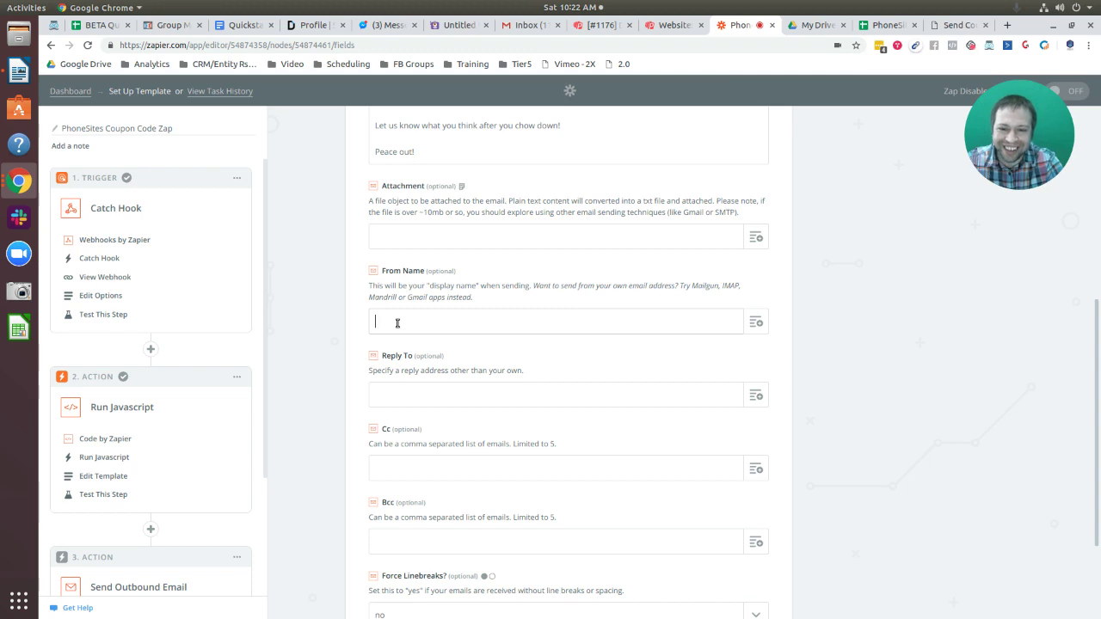
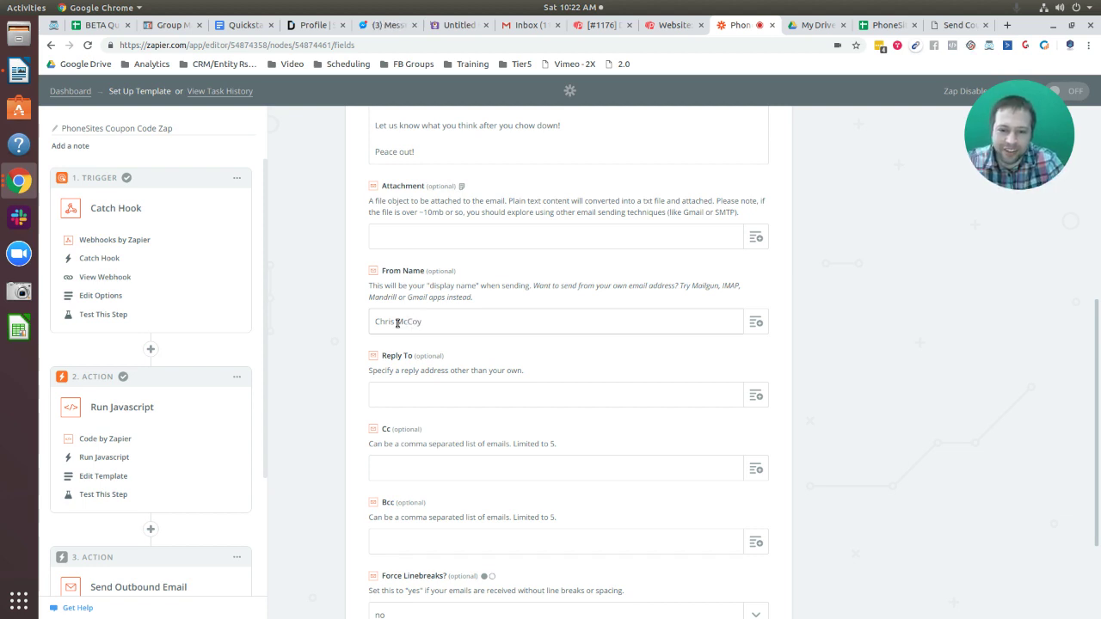
left_click(469, 393)
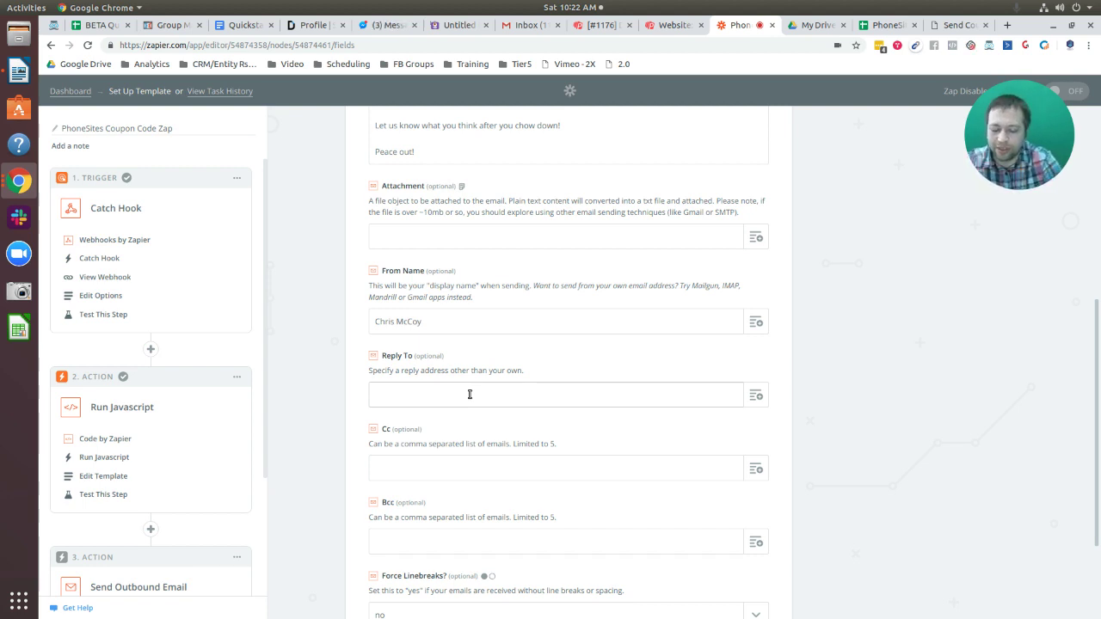
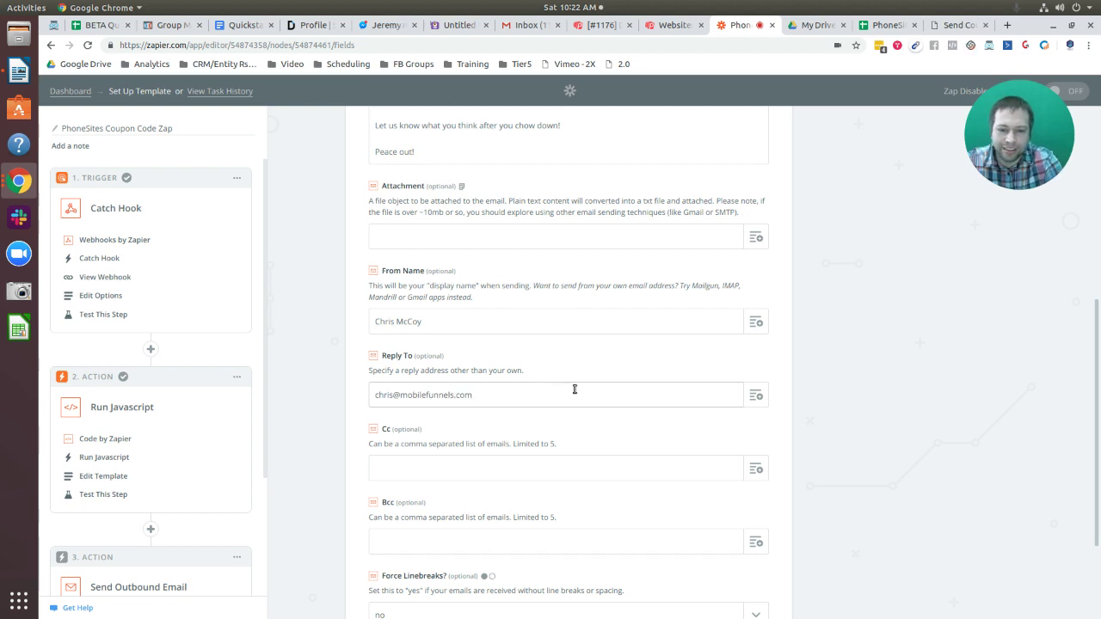
- Add the support Bcc email address and bring up the test email sample
scroll(574, 388, "down", 3)
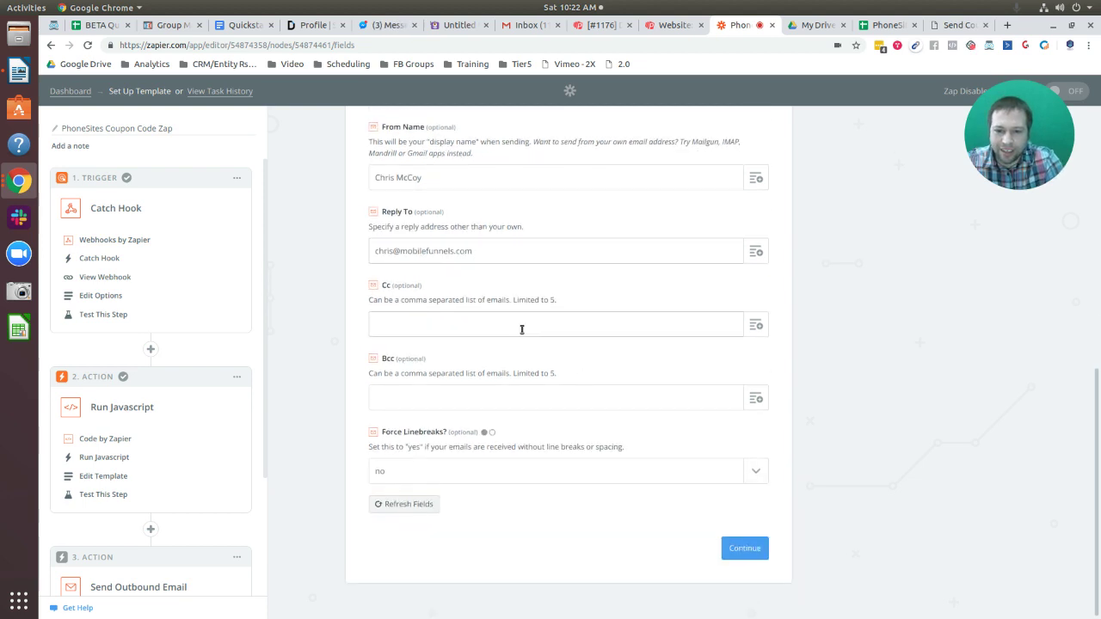
left_click(469, 410)
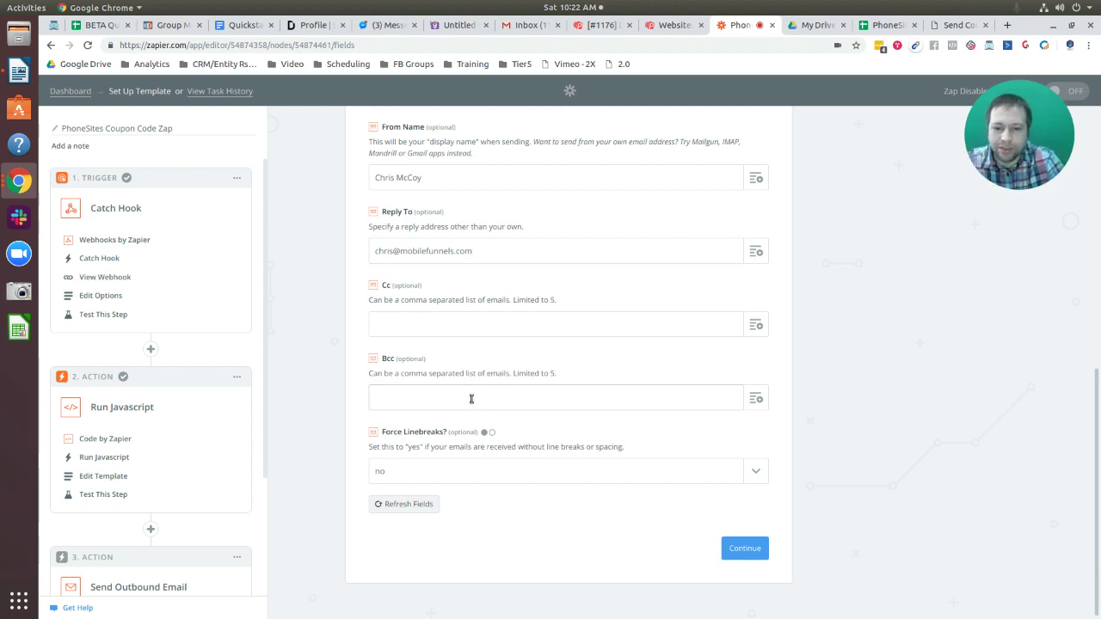
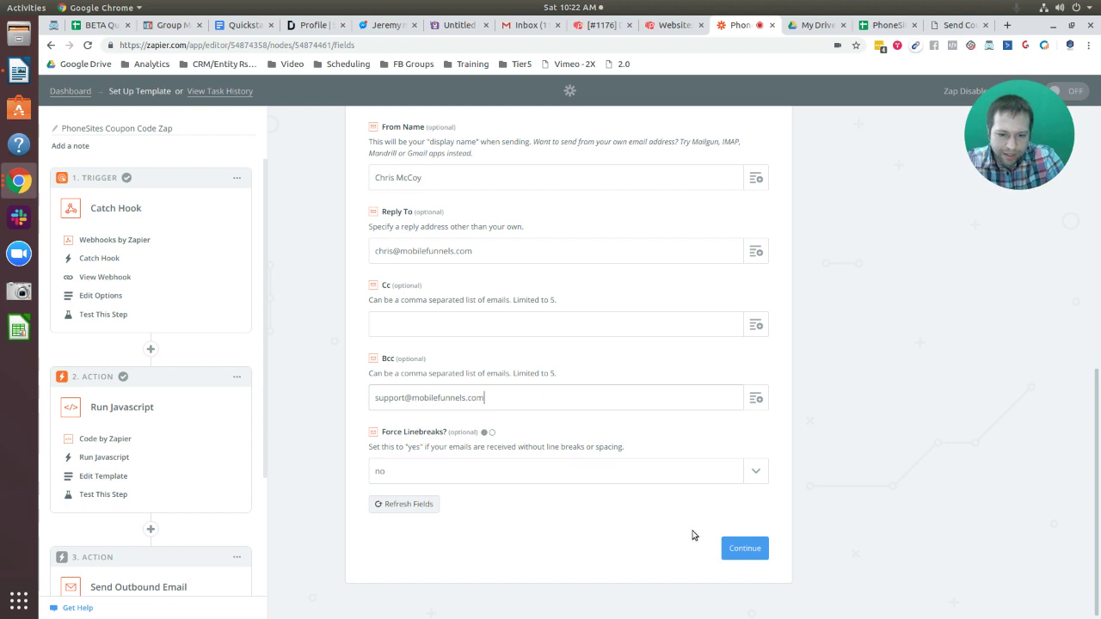
left_click(744, 551)
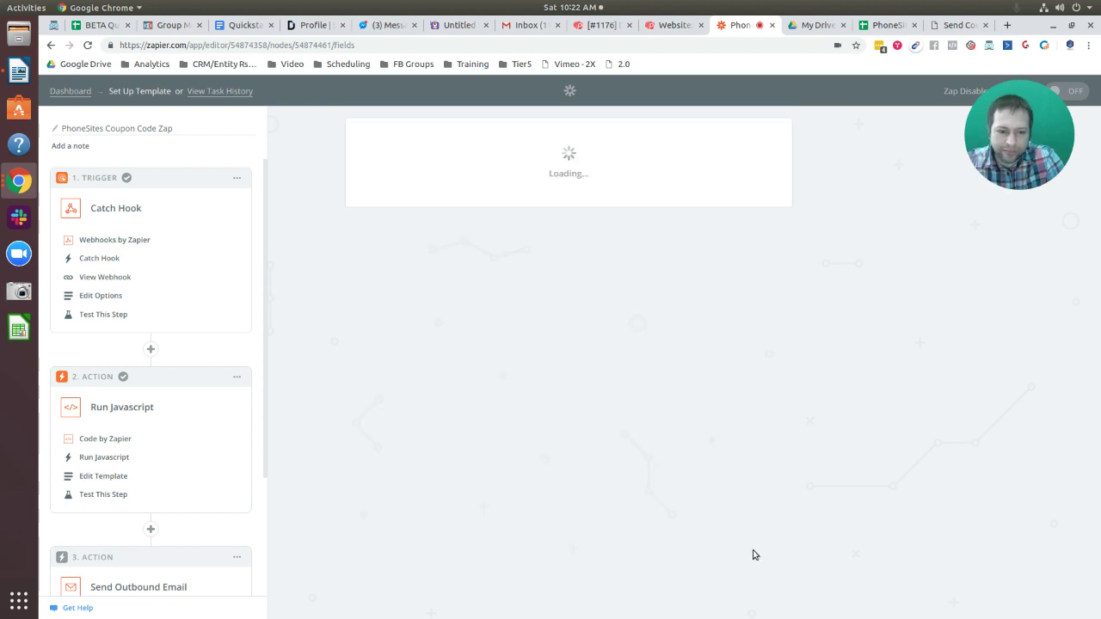
scroll(822, 383, "down", 3)
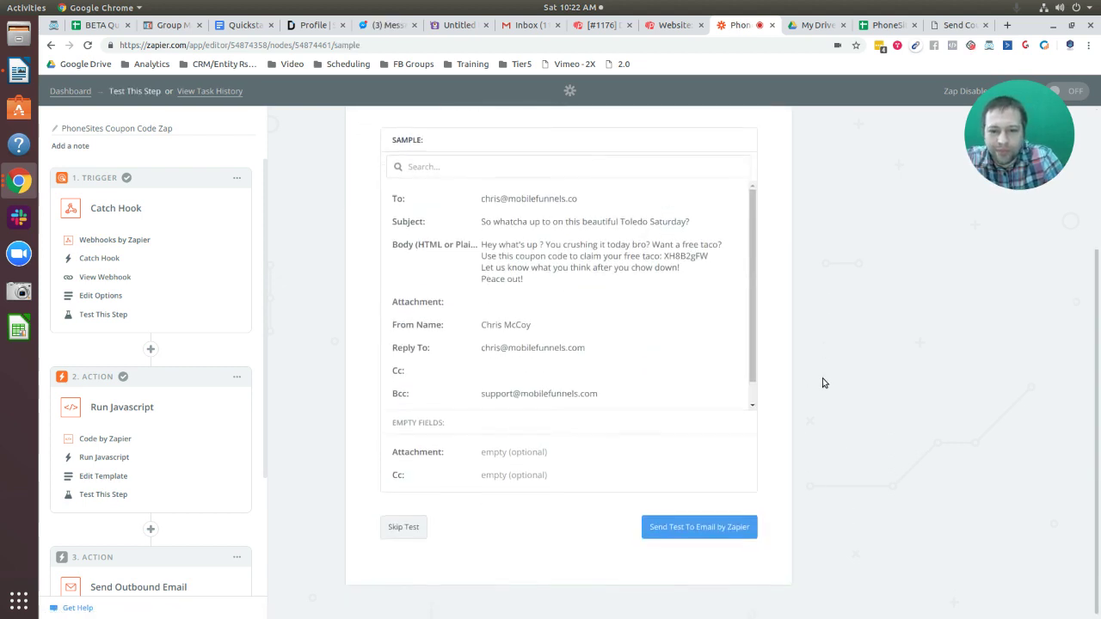
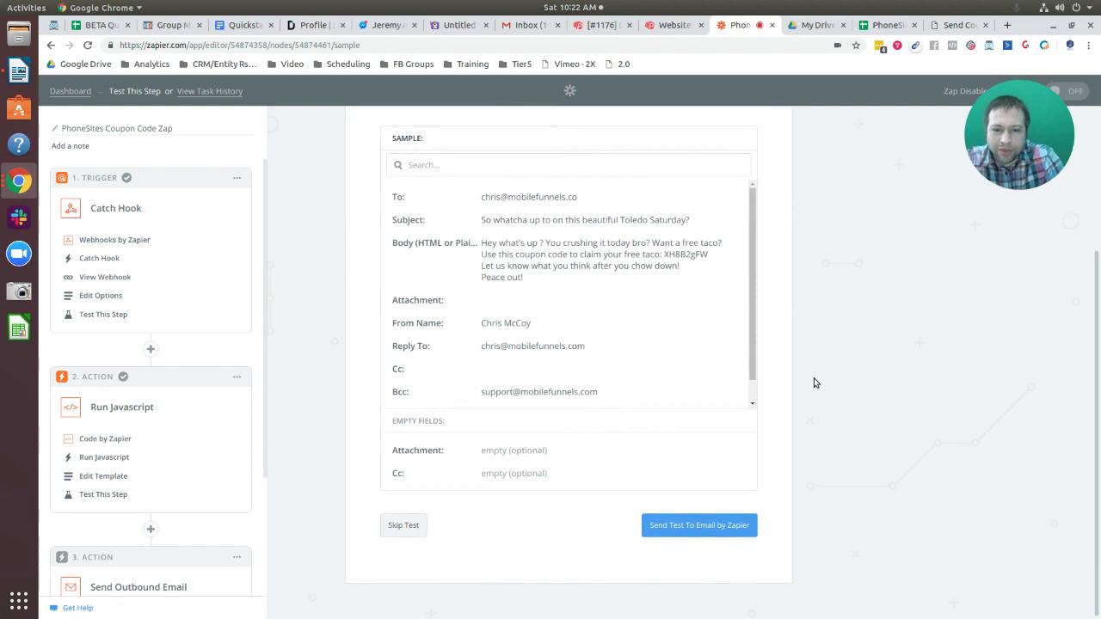
- Scroll down to review the Send Outbound Email test sample
scroll(694, 333, "down", 3)
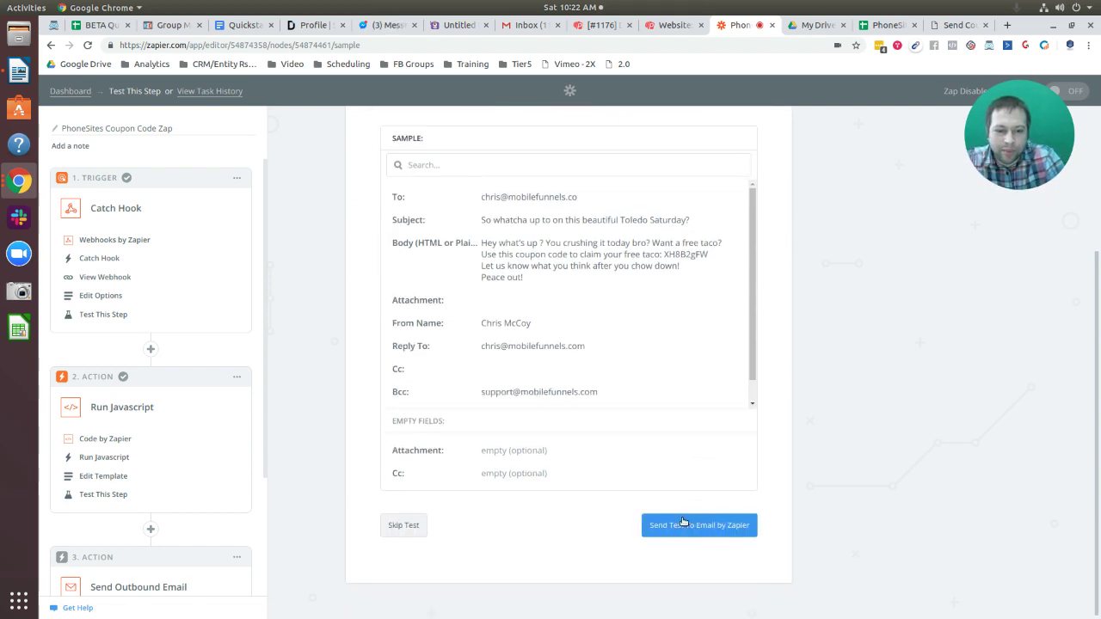
- Send the test email for the Send Outbound Email step
left_click(646, 526)
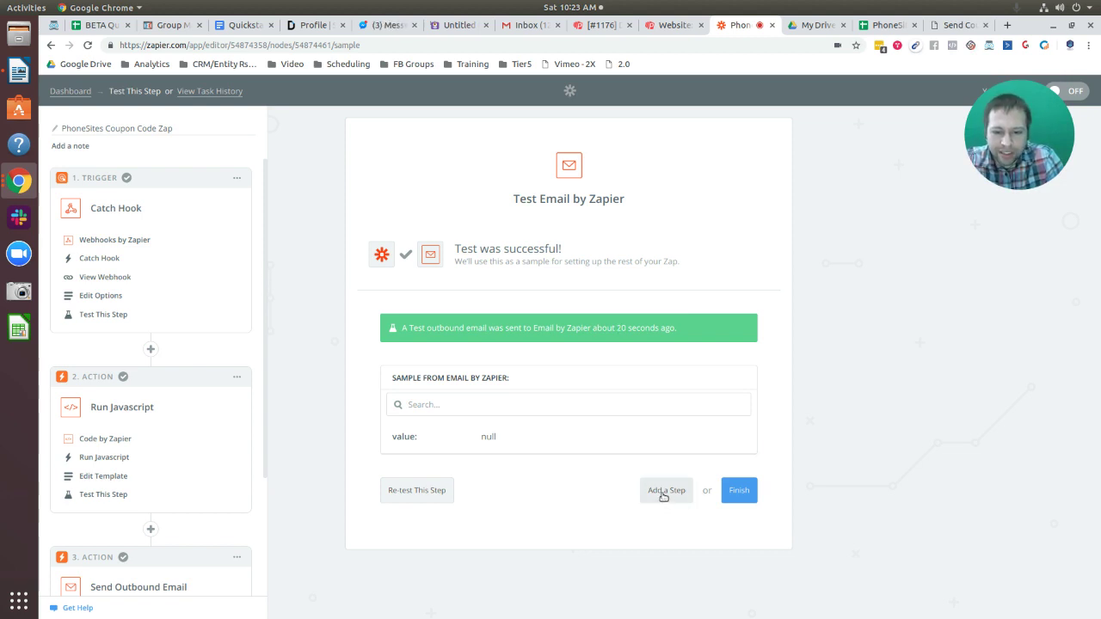
- Add a Google Sheets Create Spreadsheet Row action using the connected Google account
left_click(565, 184)
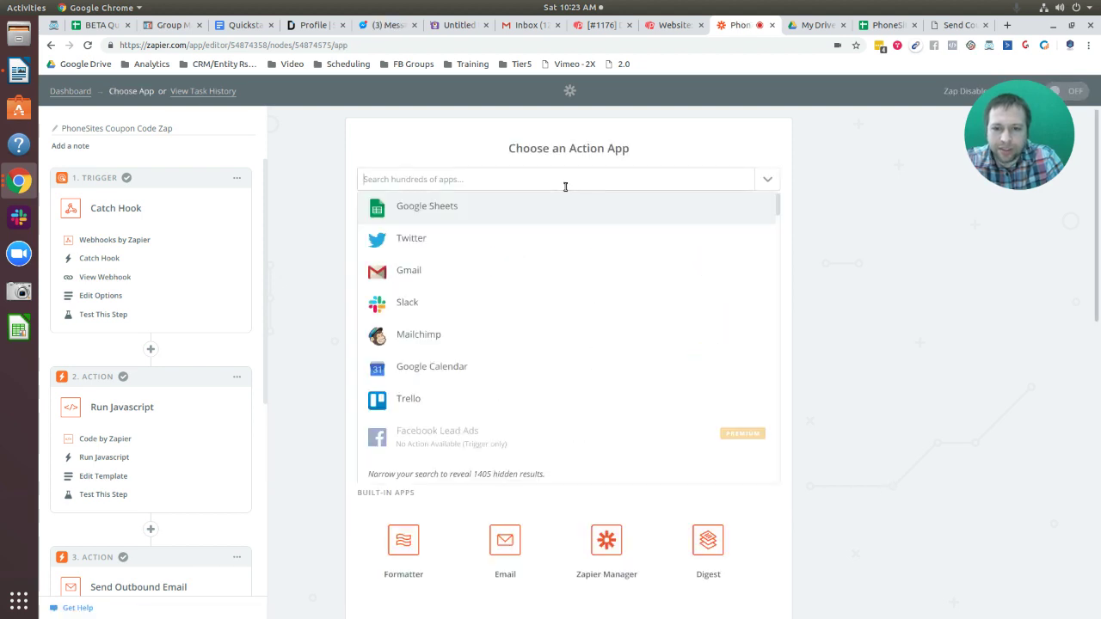
type("sheets")
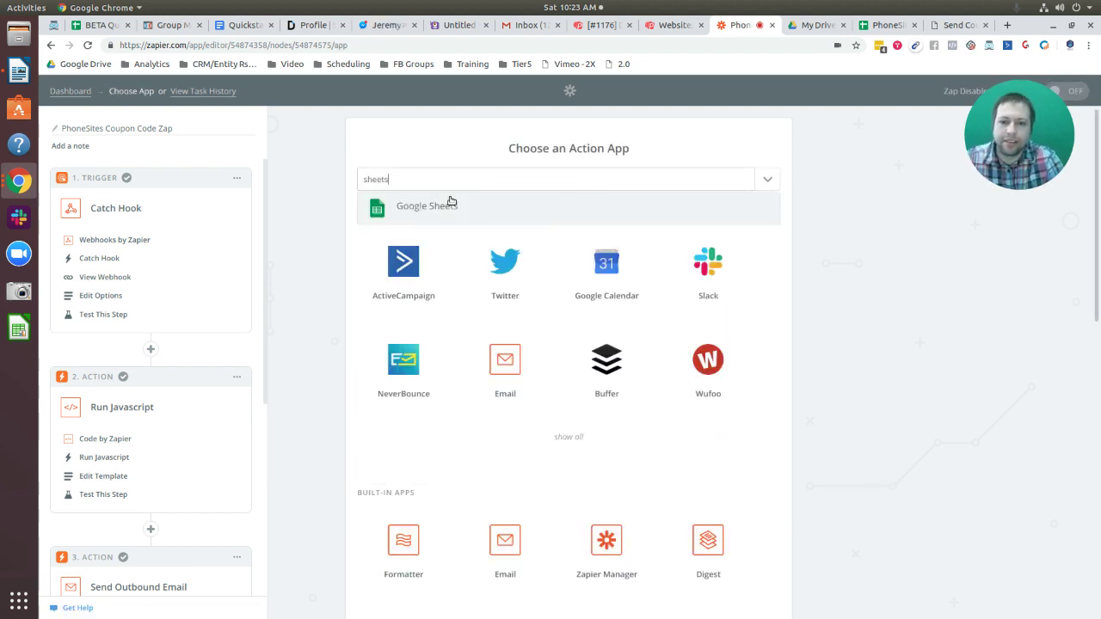
left_click(449, 203)
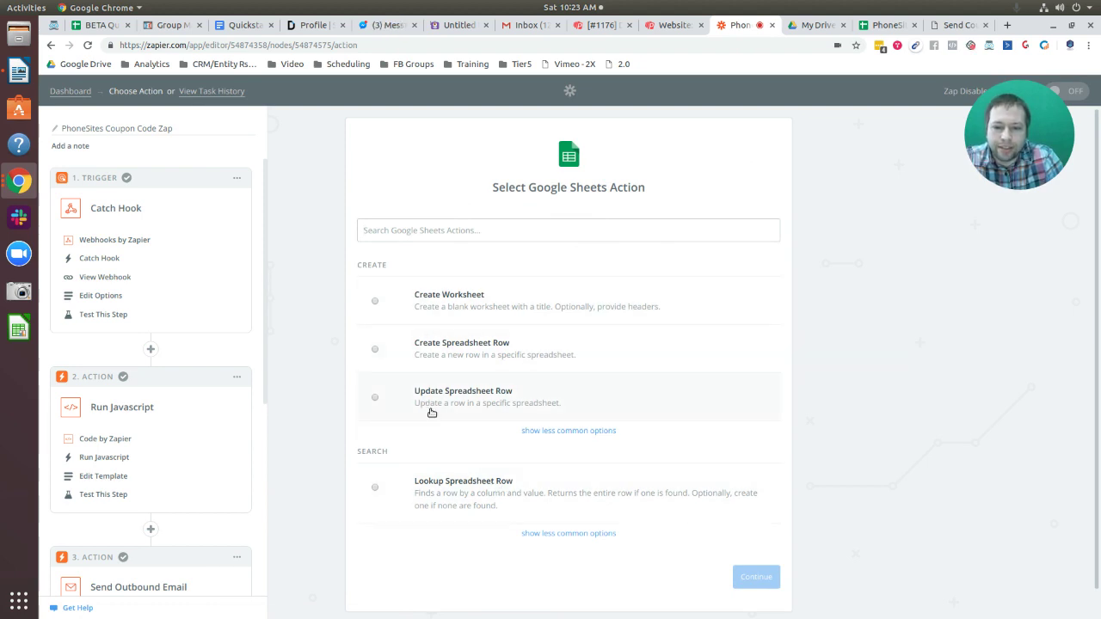
left_click(429, 344)
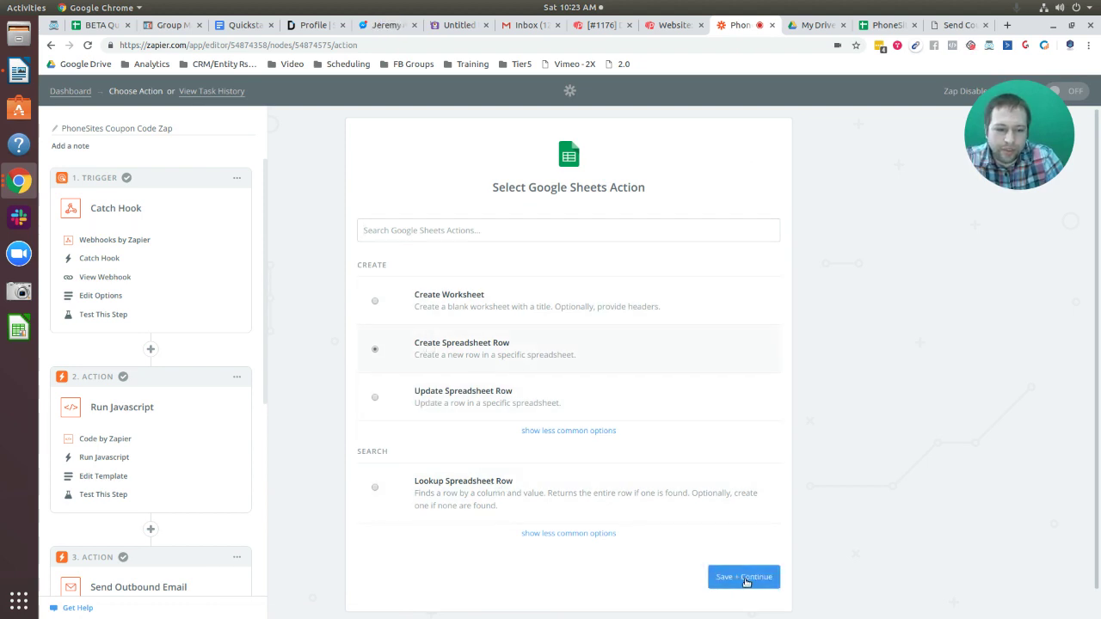
left_click(745, 580)
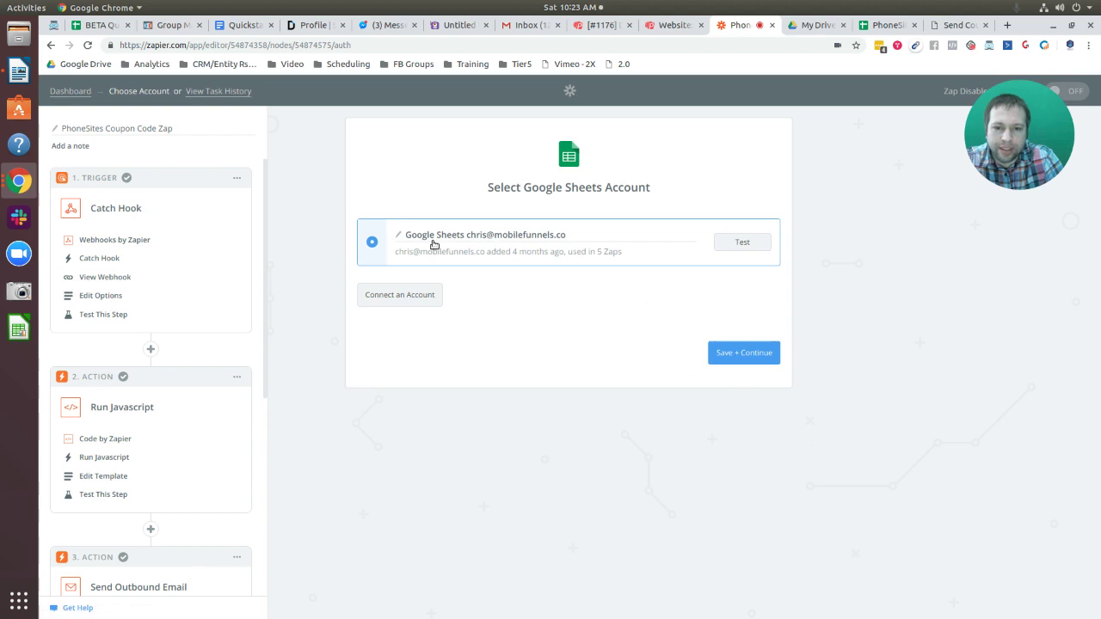
left_click(727, 354)
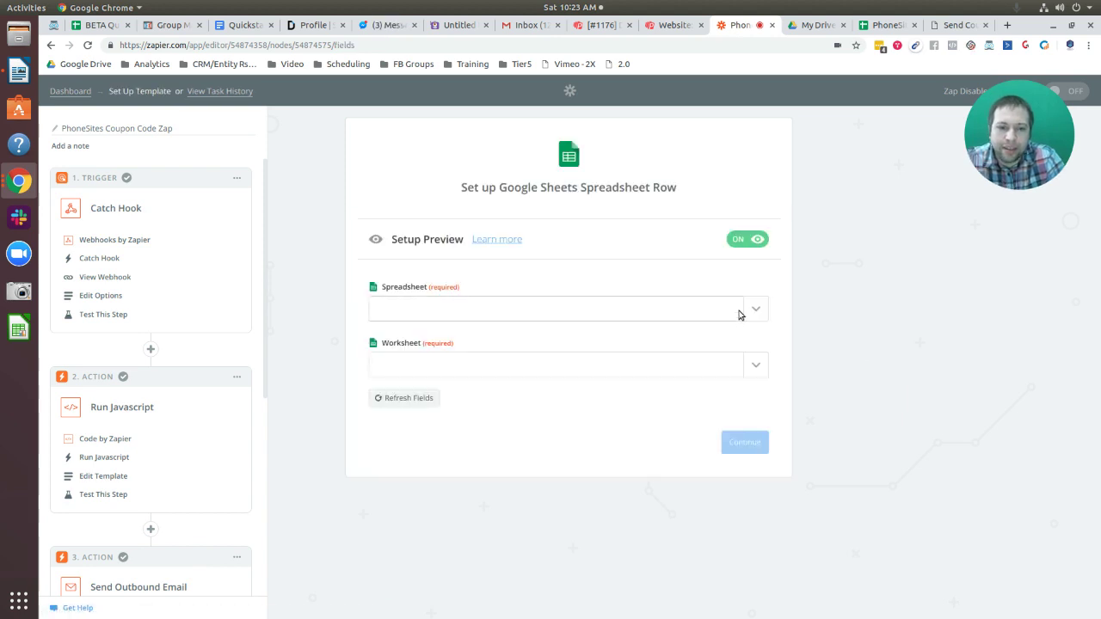
- Target Sheet1 of the PhoneSites Leads - Codes Generated spreadsheet, checking its Name, Email and Code columns
left_click(754, 310)
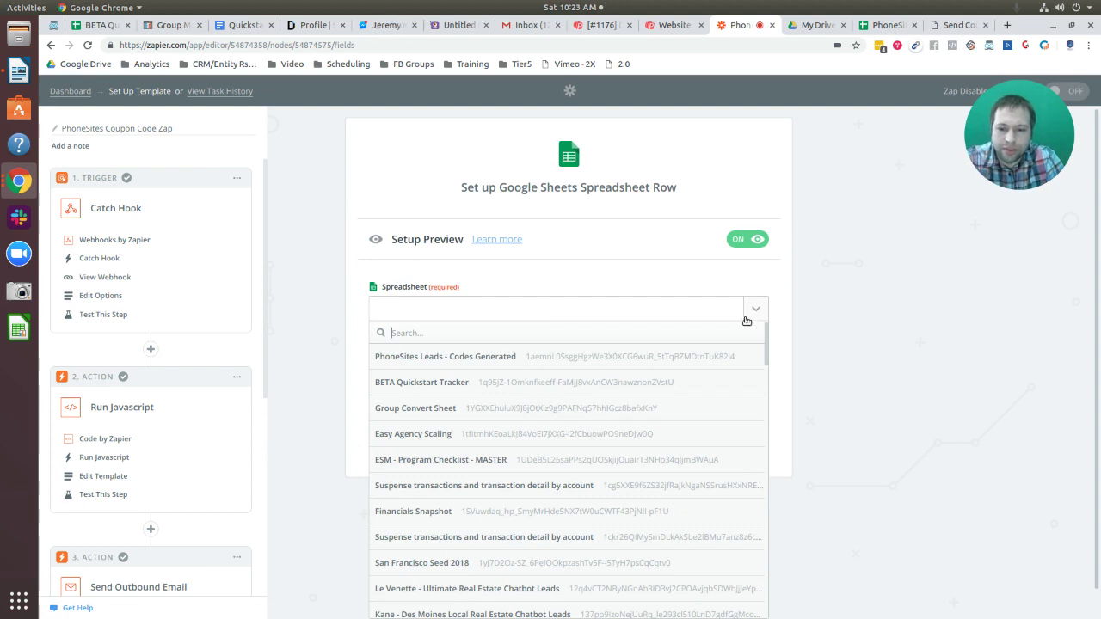
left_click(472, 364)
left_click(744, 365)
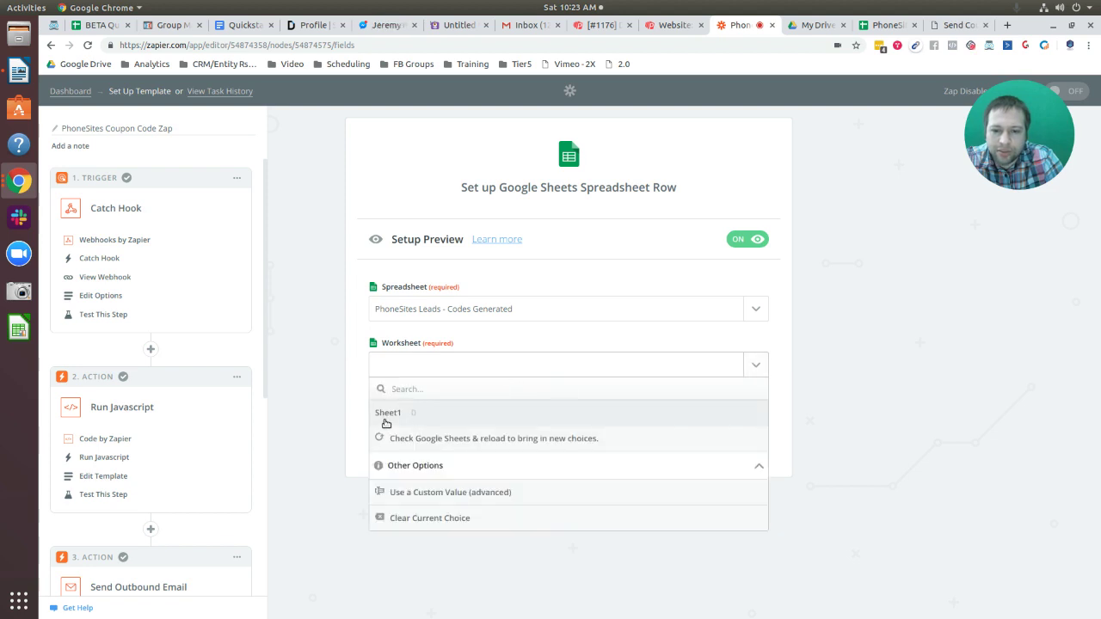
left_click(386, 421)
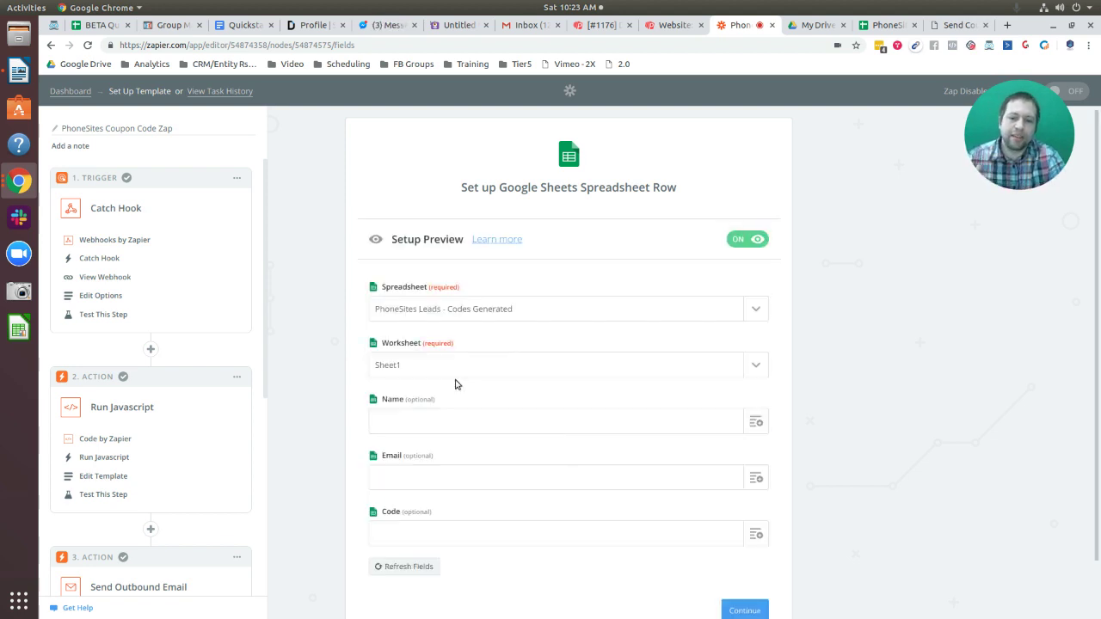
left_click(879, 26)
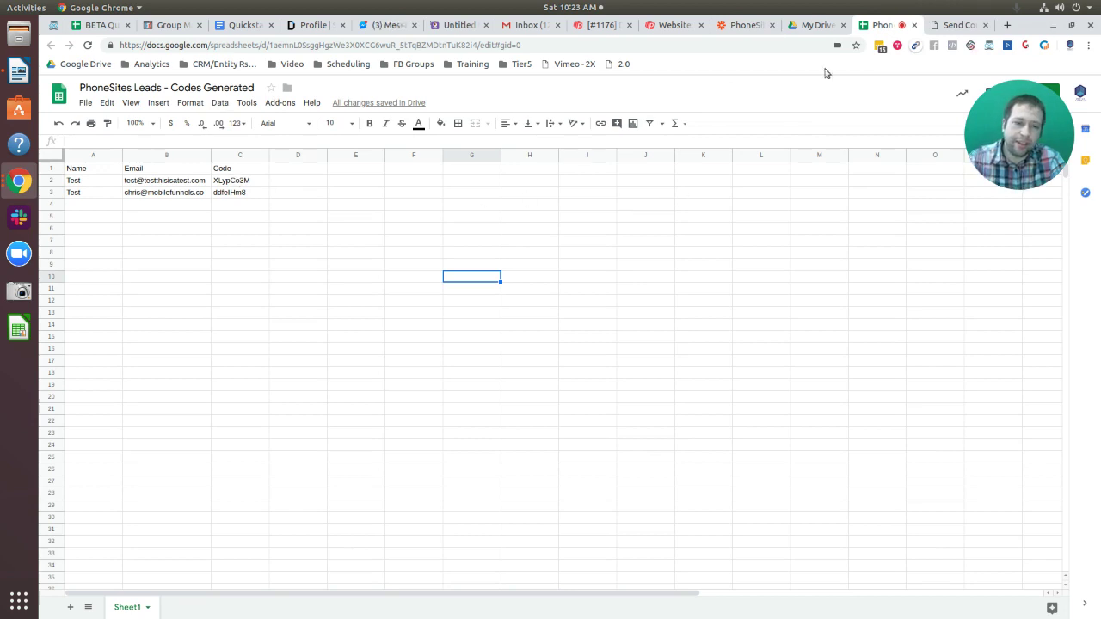
left_click(812, 24)
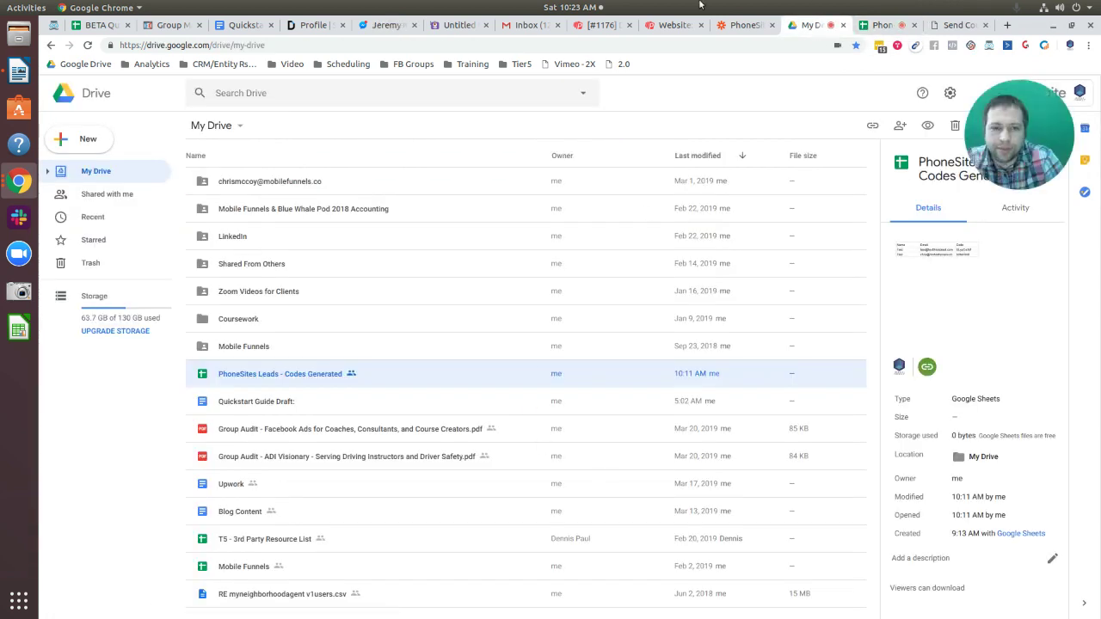
left_click(731, 26)
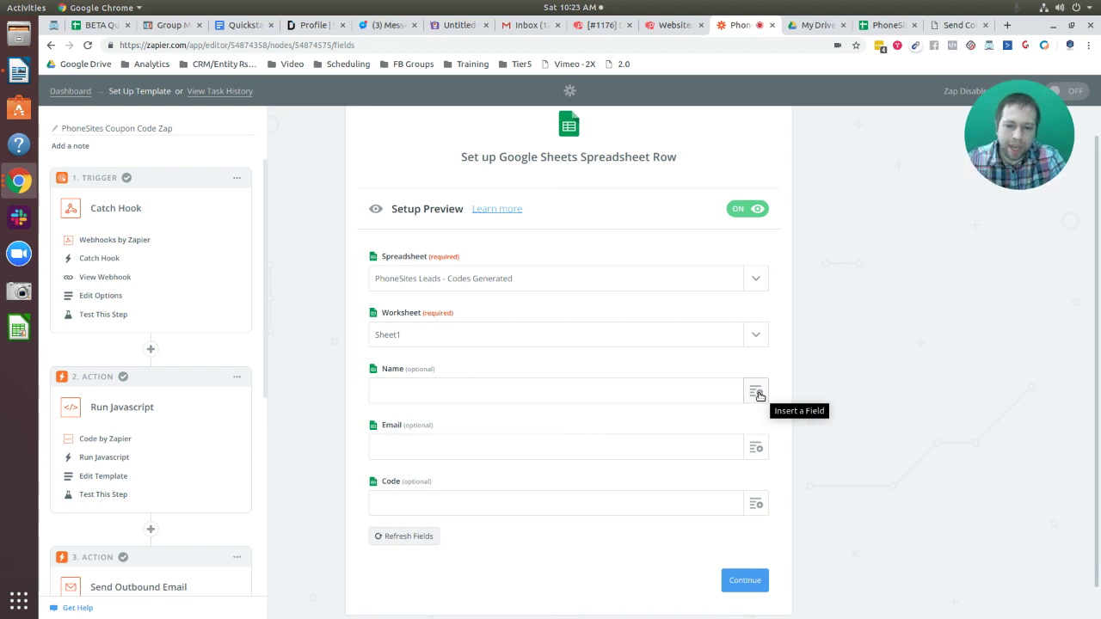
- Map the Name and Email columns to the submitter's name and email from the webhook step
left_click(756, 392)
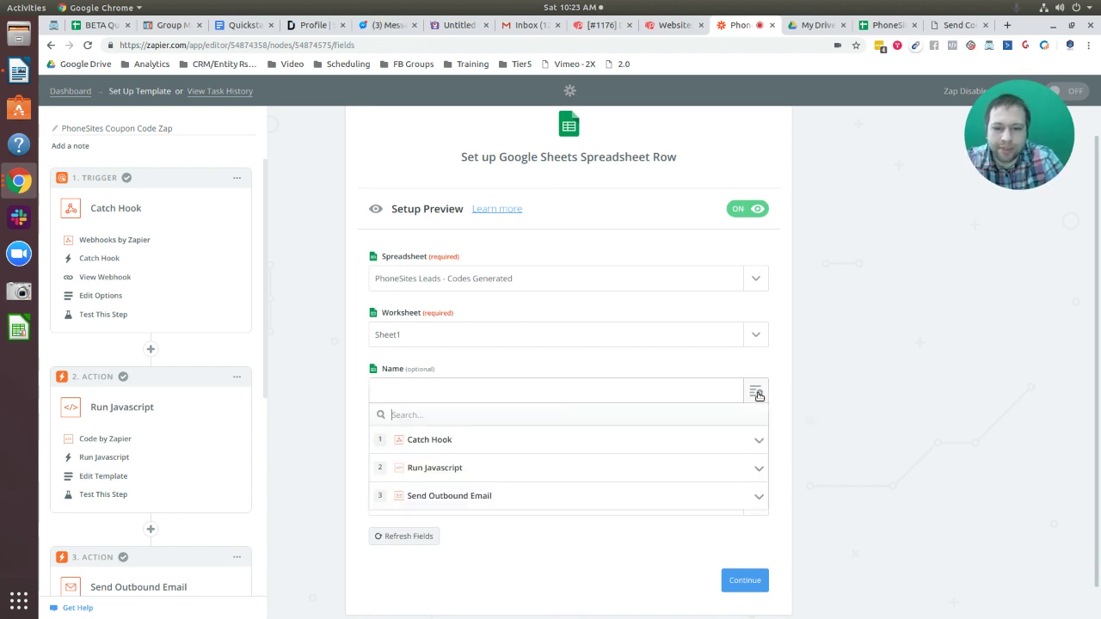
left_click(436, 442)
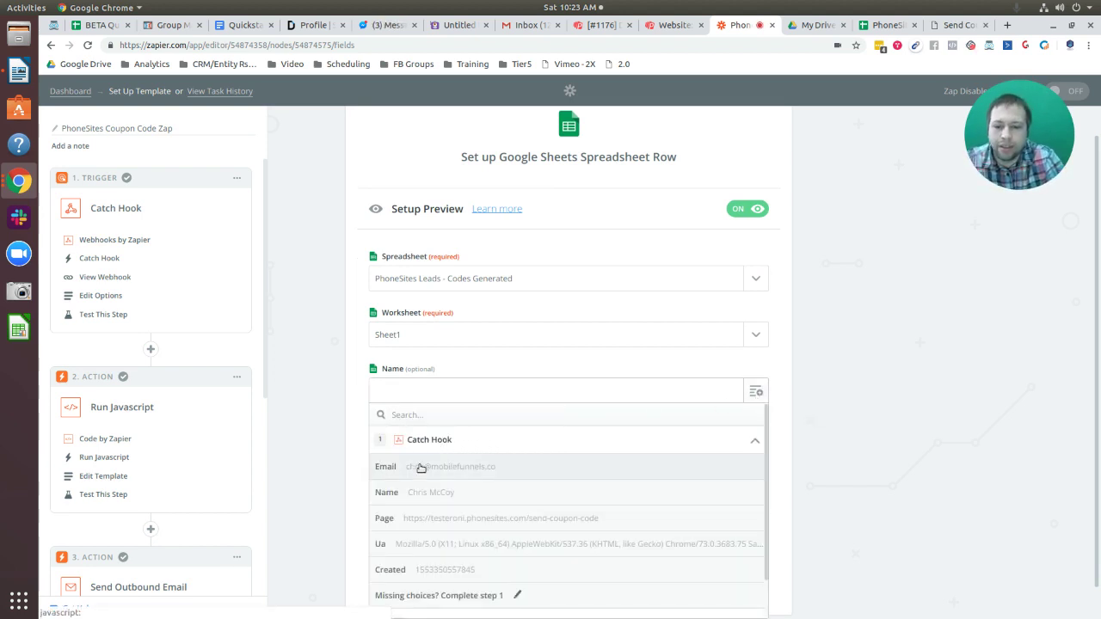
left_click(398, 502)
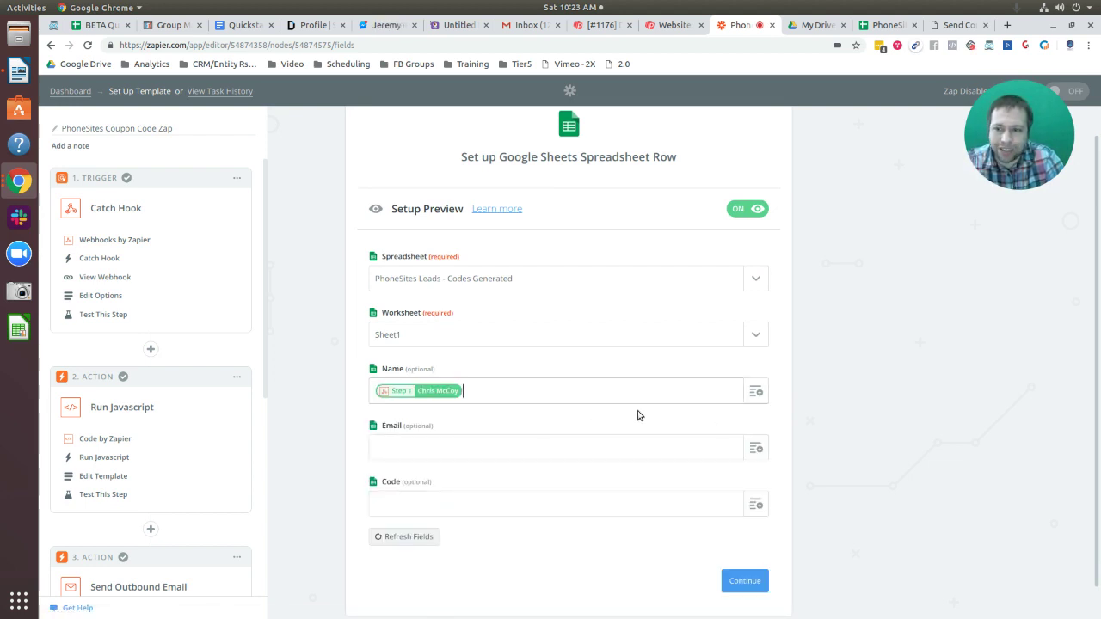
left_click(754, 449)
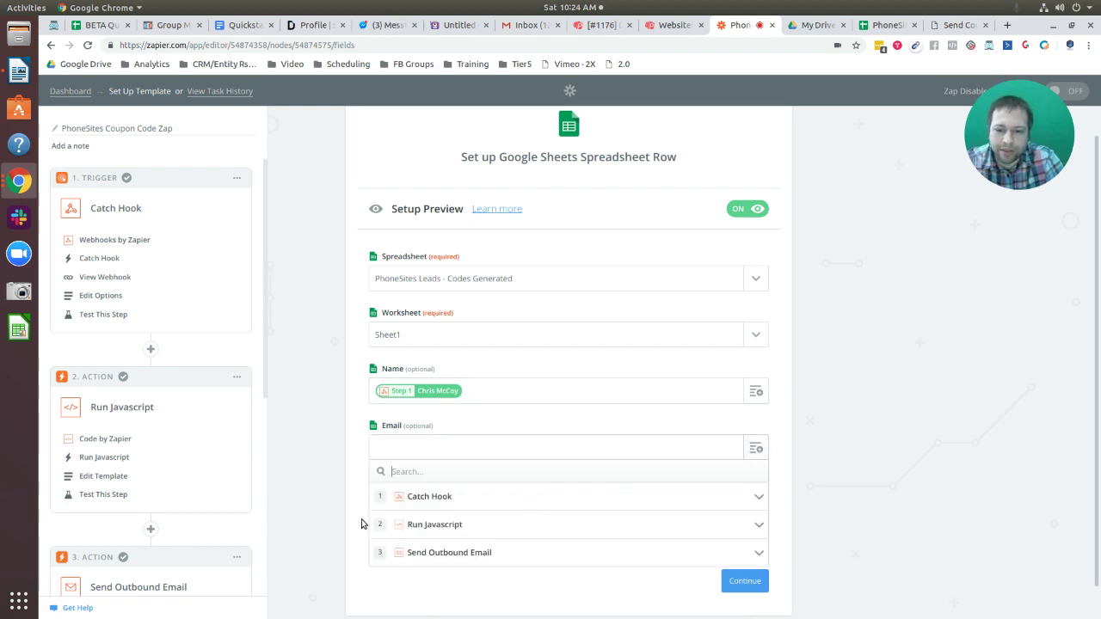
left_click(399, 504)
left_click(385, 522)
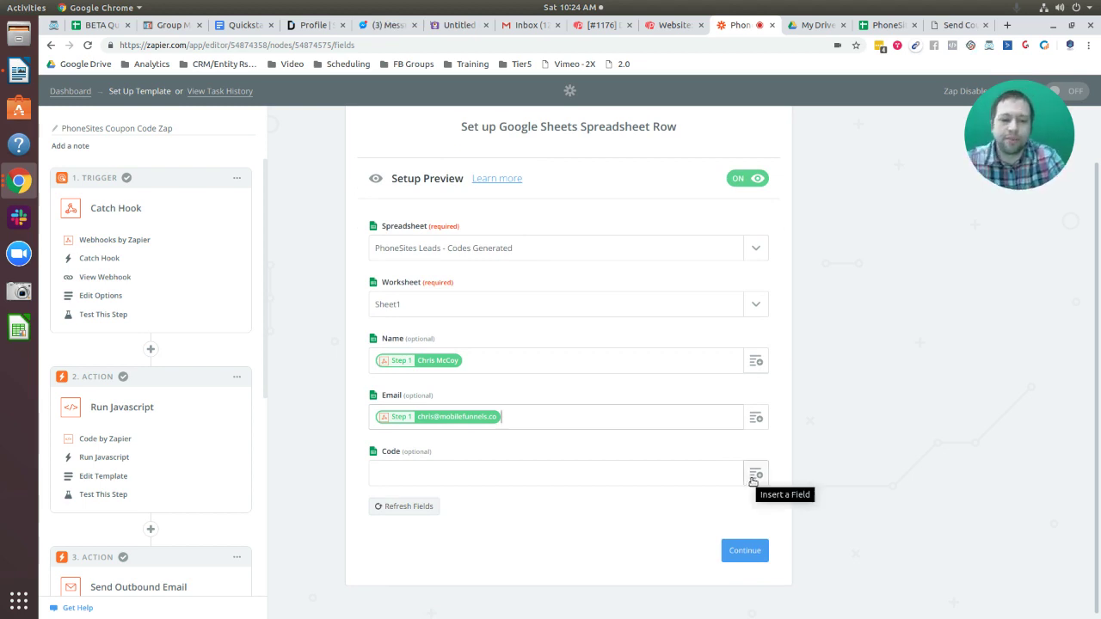
- Map the Code column to the Random String generated by the JavaScript step
left_click(754, 475)
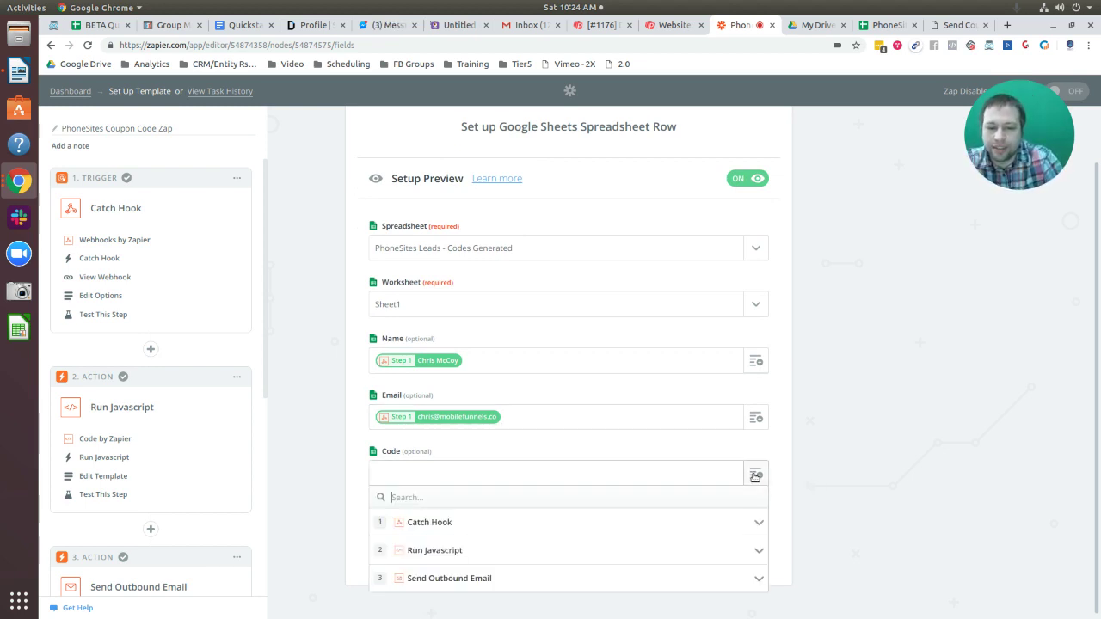
left_click(435, 550)
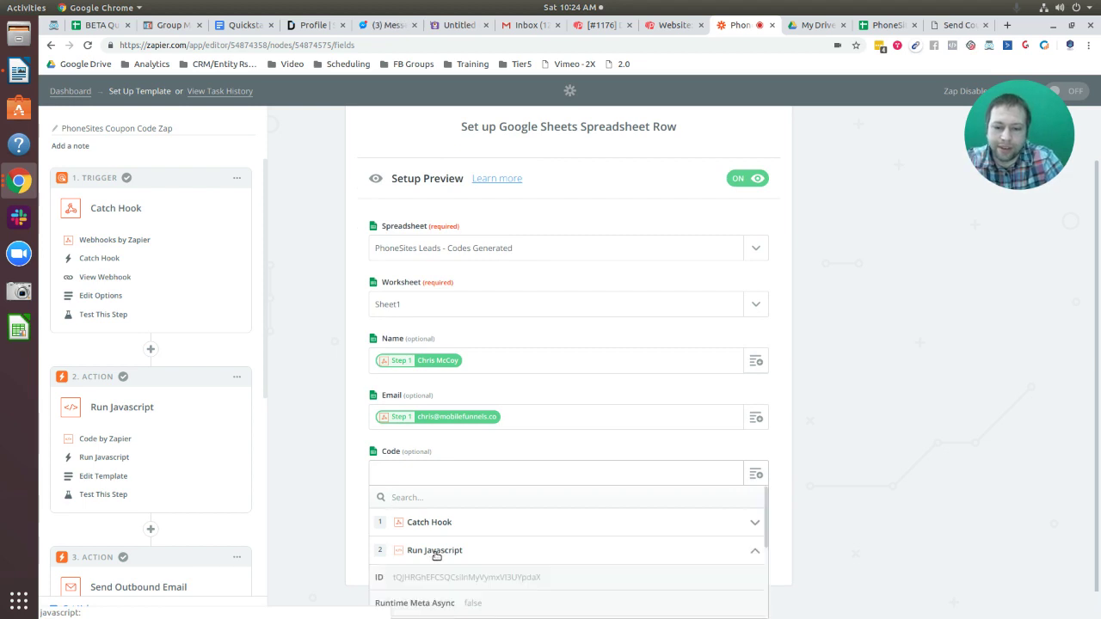
scroll(464, 553, "down", 3)
scroll(466, 552, "down", 3)
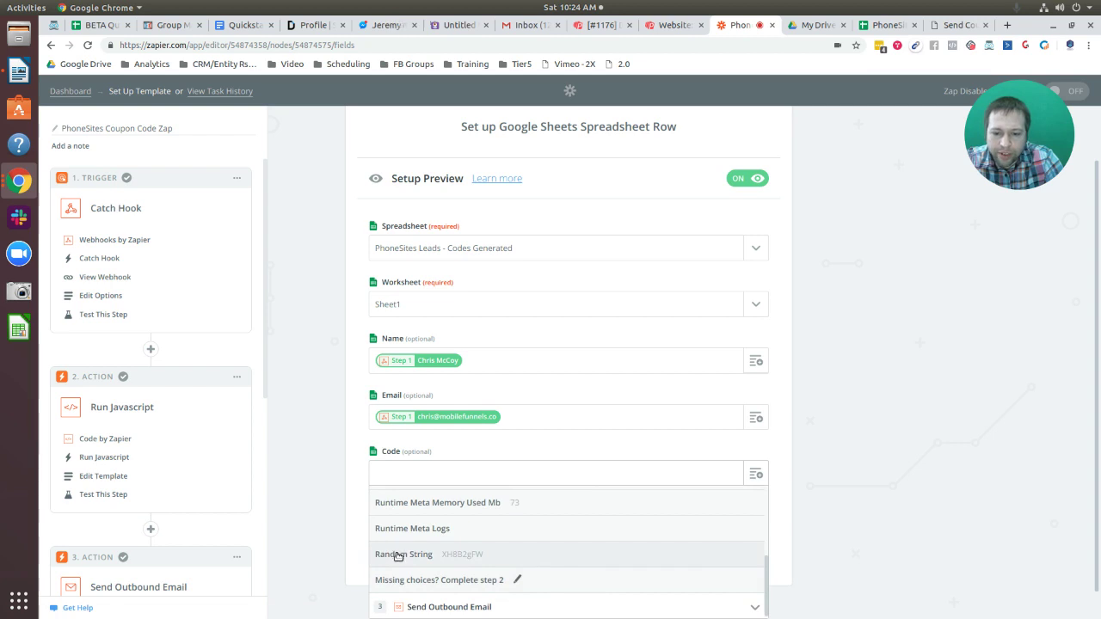
left_click(398, 554)
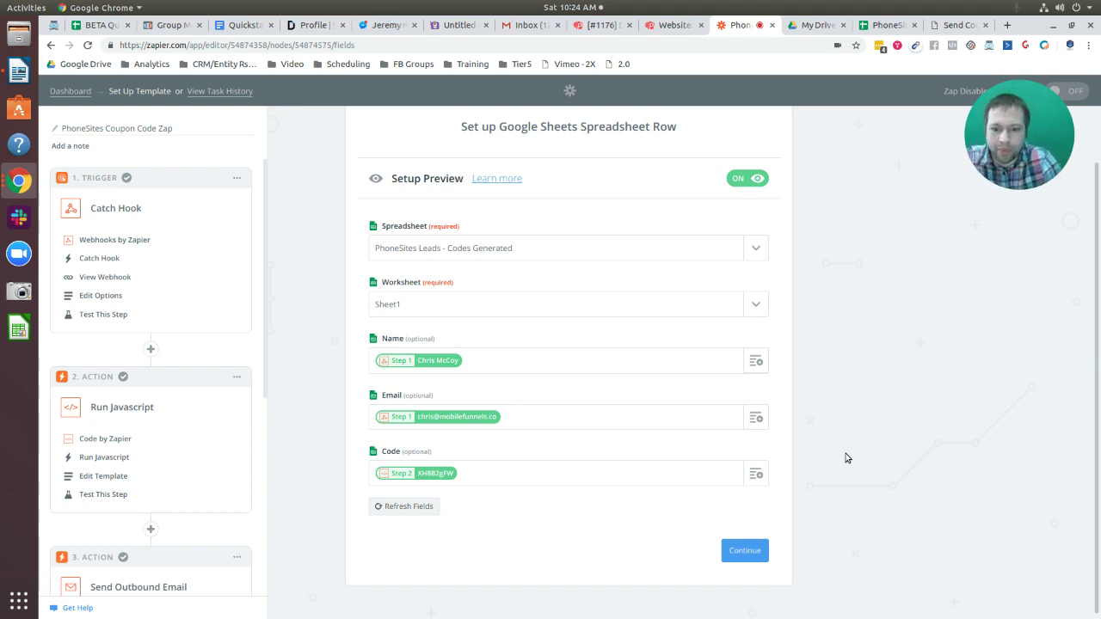
scroll(779, 474, "down", 1)
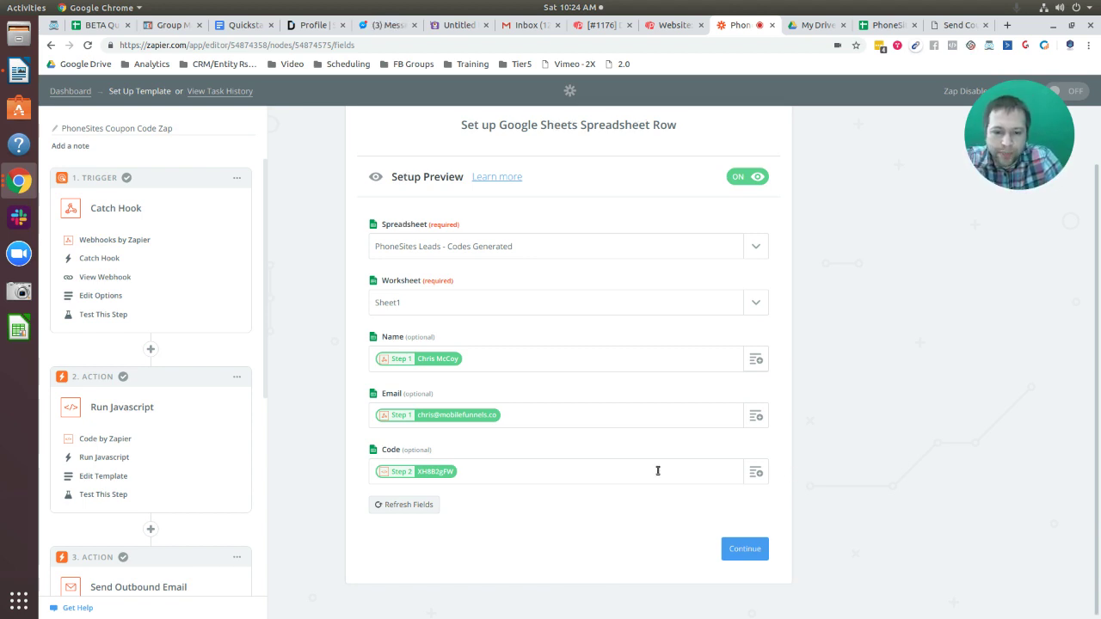
- Send a test row to Google Sheets, confirm it in the sheet, then finish and turn the zap on
left_click(738, 549)
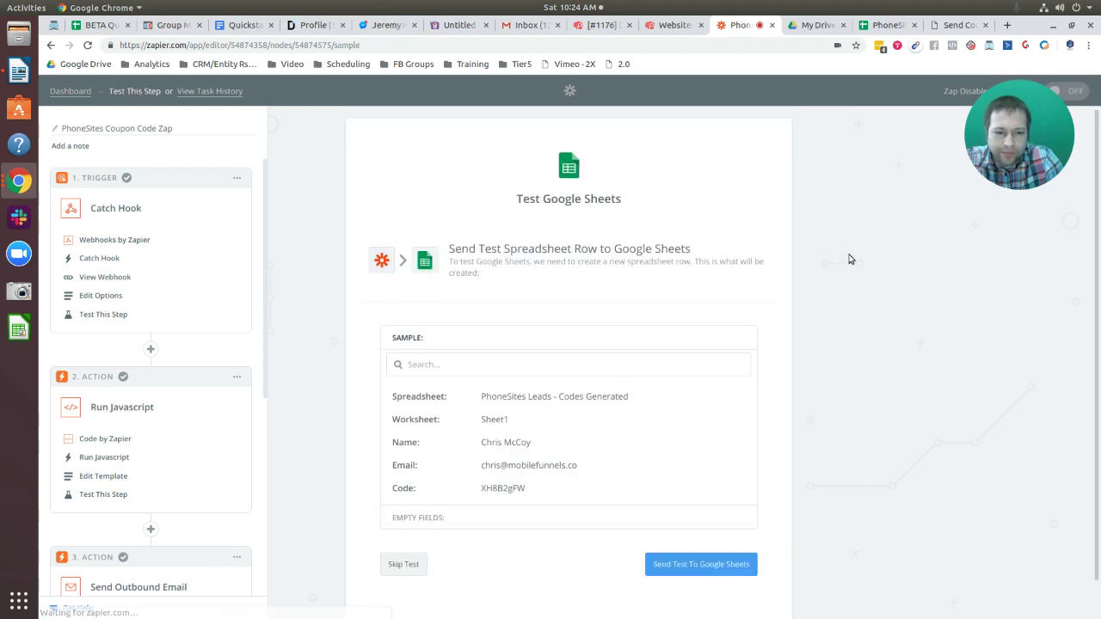
scroll(851, 361, "down", 1)
left_click(710, 533)
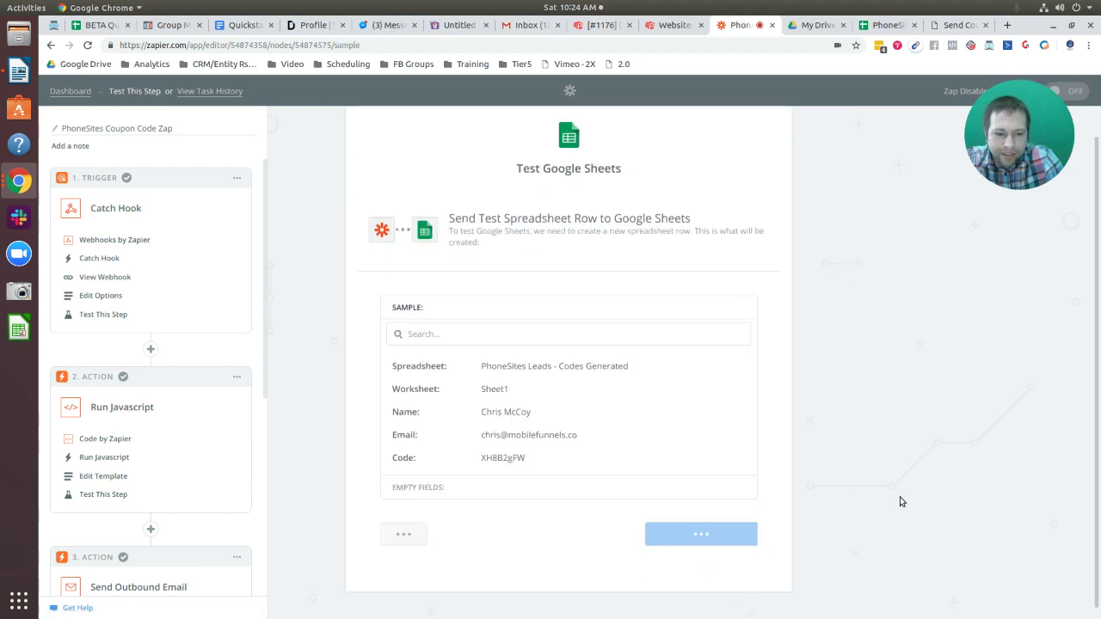
left_click(885, 25)
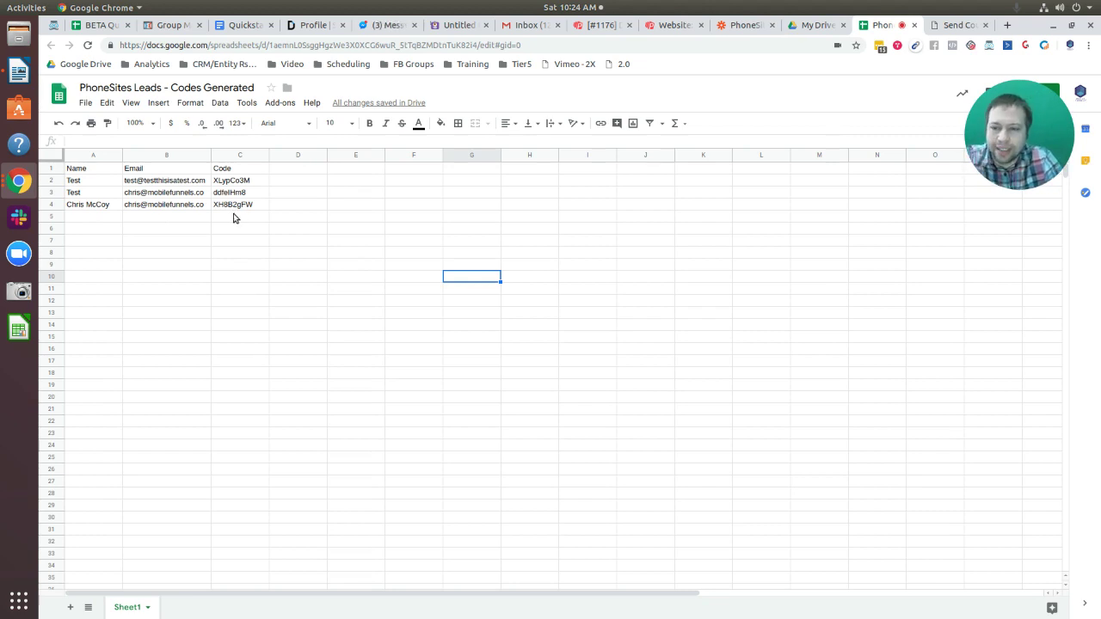
left_click(741, 25)
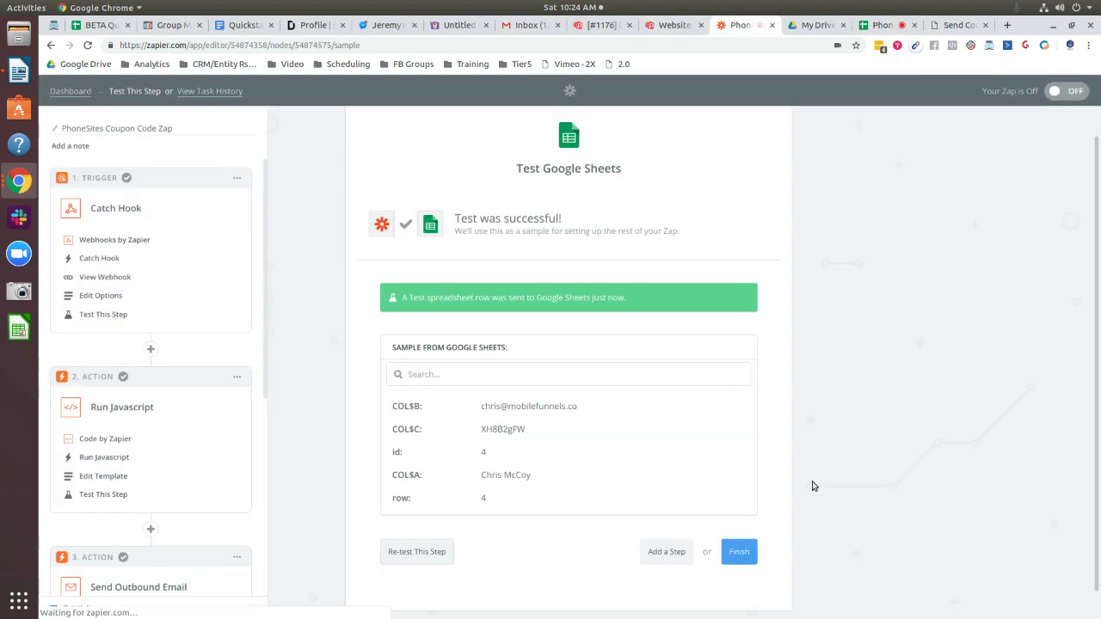
left_click(737, 553)
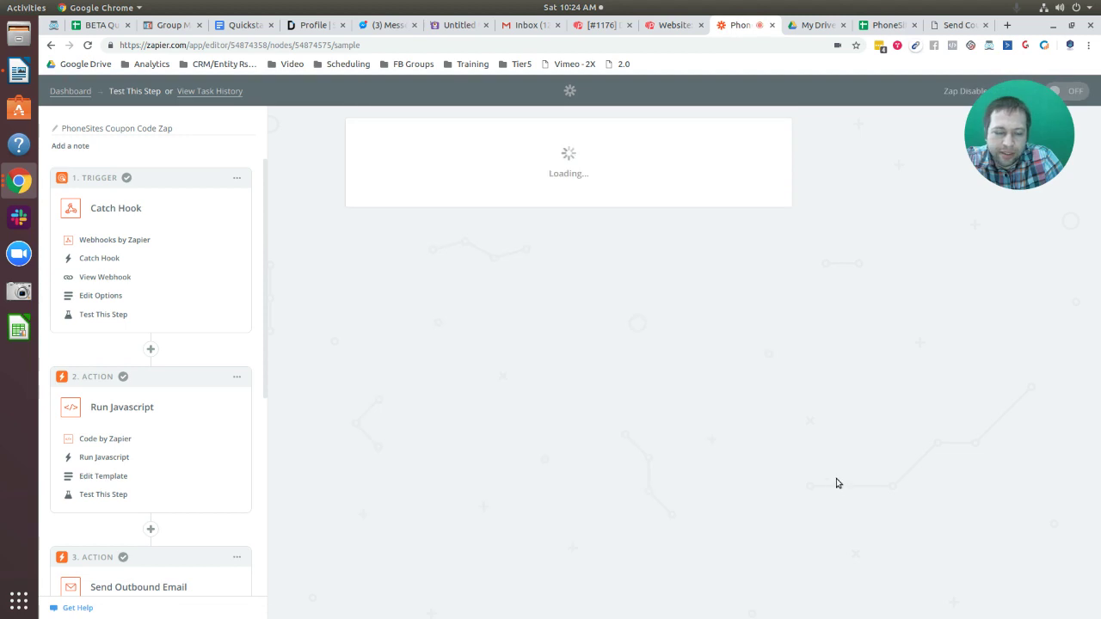
left_click(607, 265)
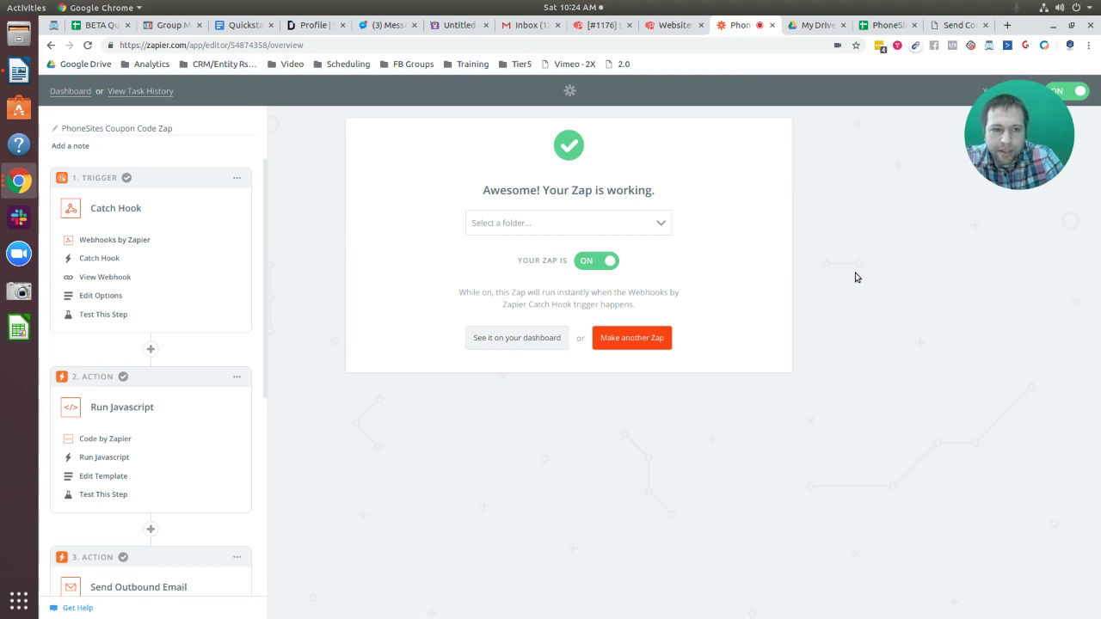
- Resubmit the live coupon form with the name 'Test 2 for Tacos!' and the same email
left_click(963, 25)
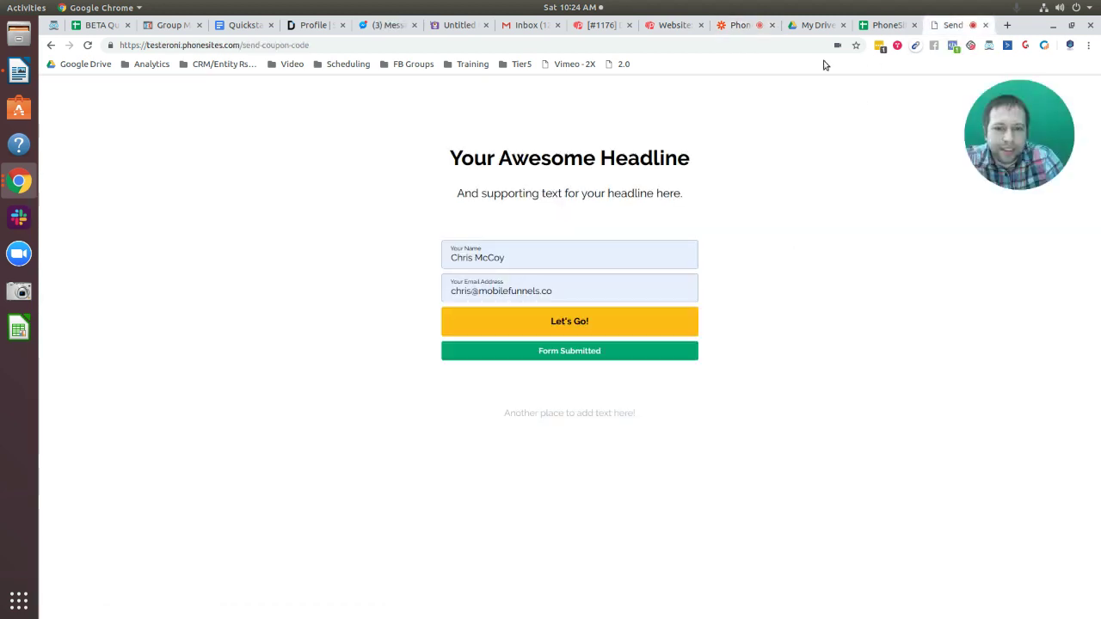
left_click(885, 25)
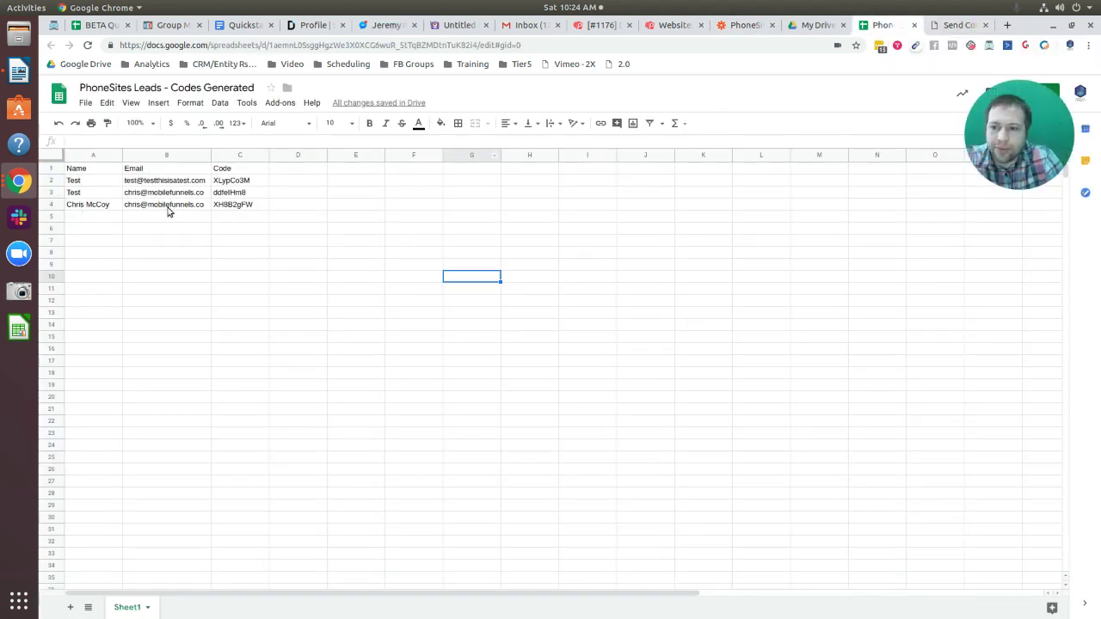
left_click(950, 25)
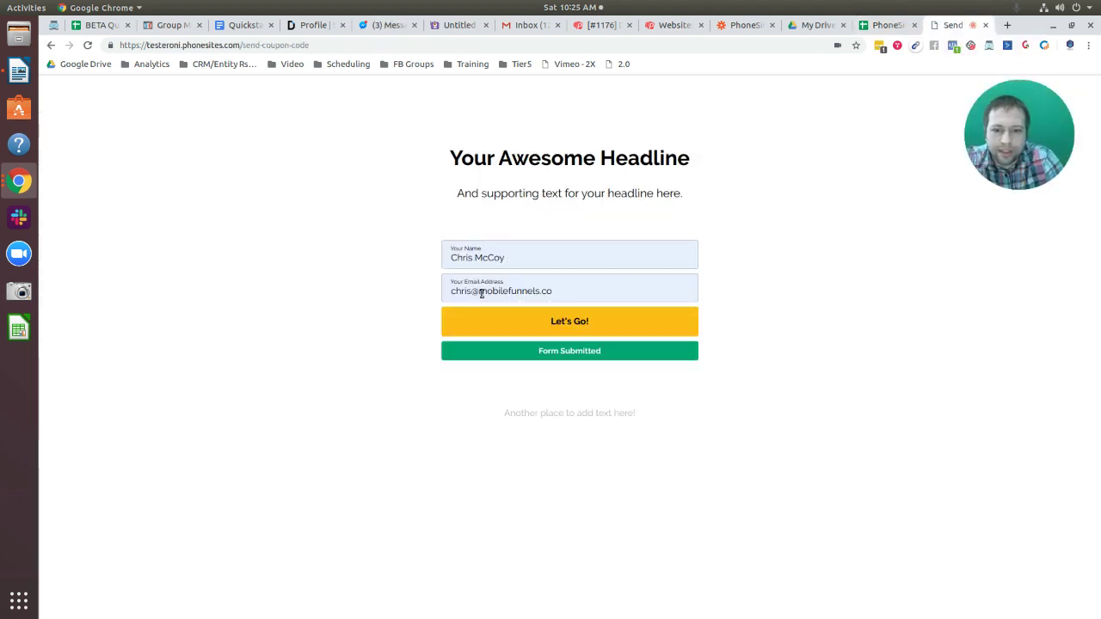
left_click(472, 290)
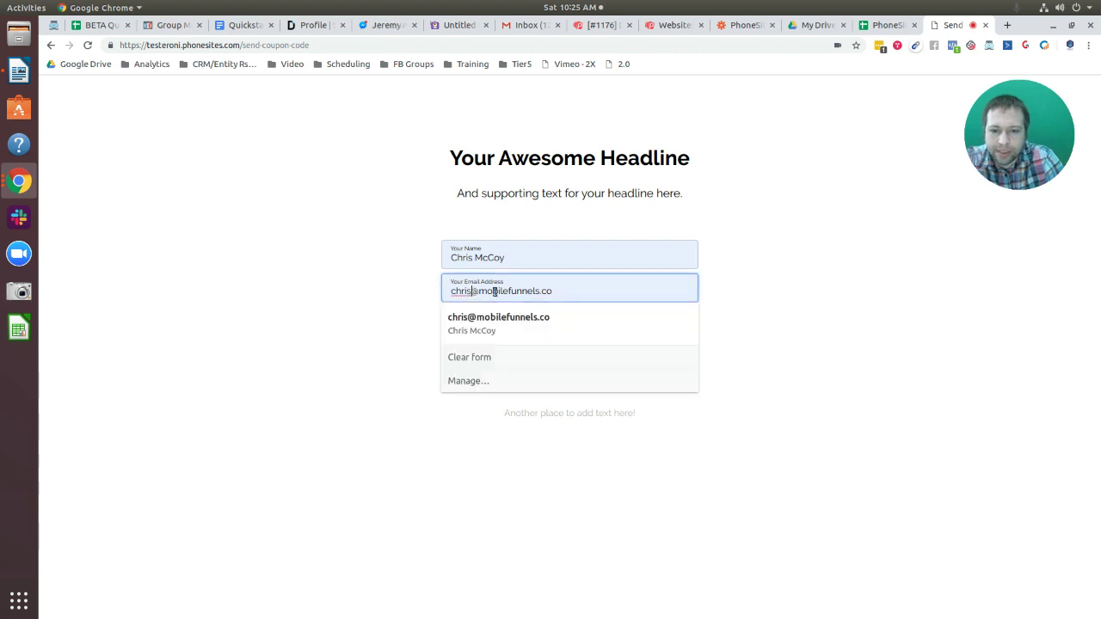
type("2")
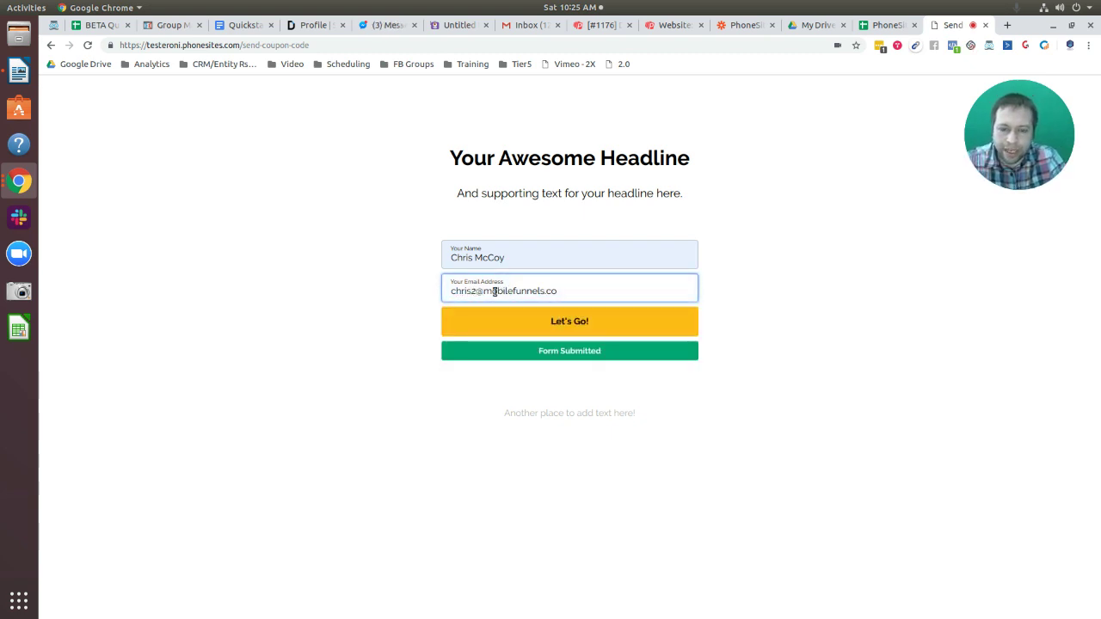
key("BackSpace")
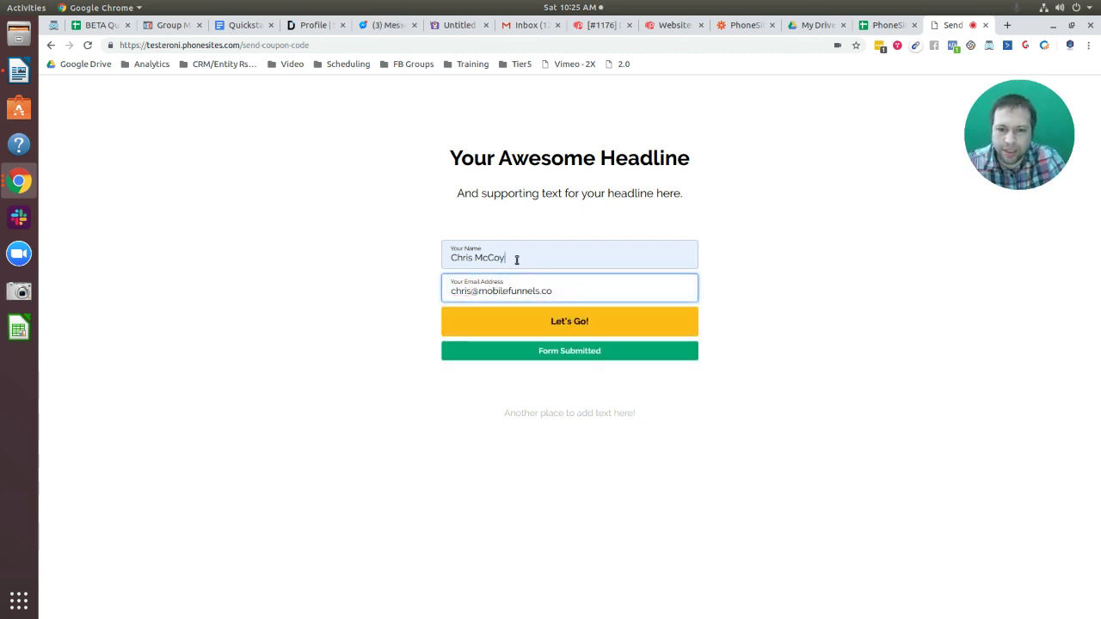
triple_click(516, 258)
type("Test 2")
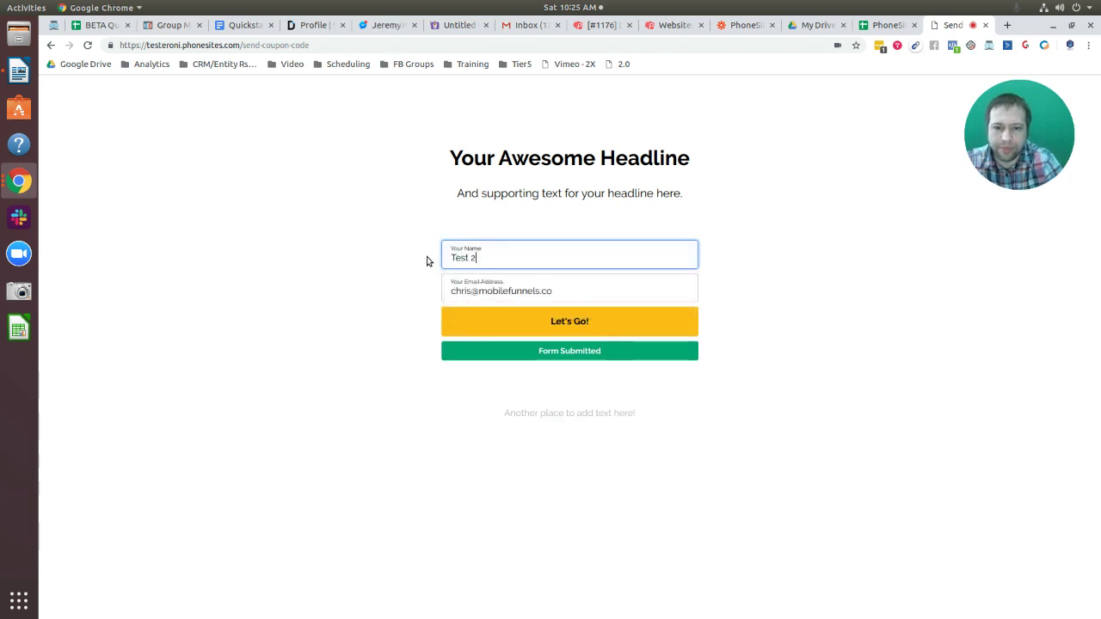
type(" for Tacos!")
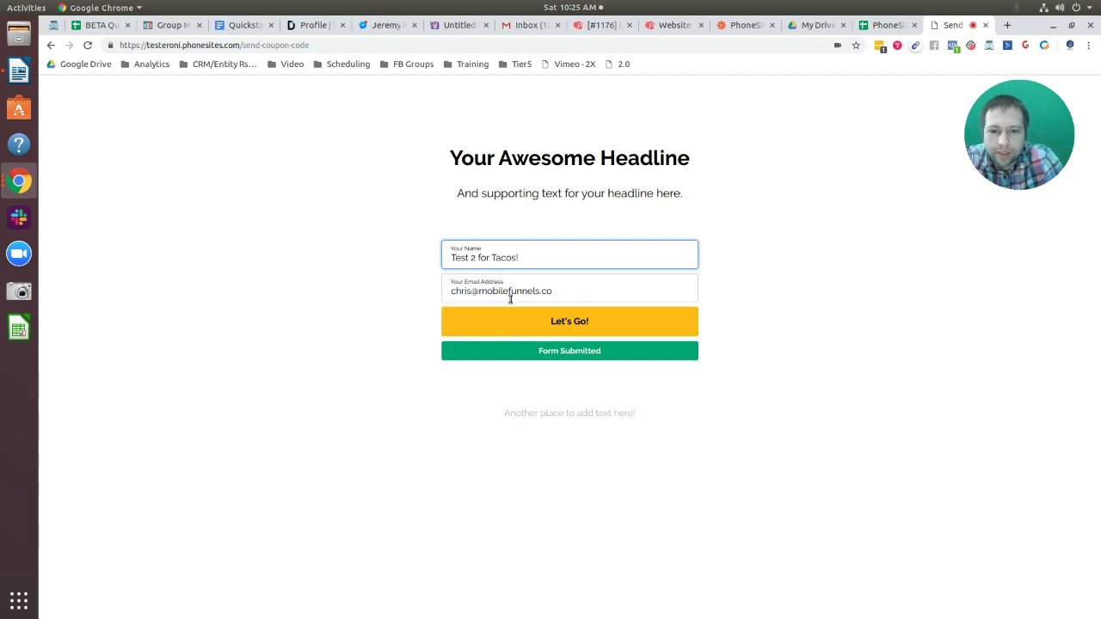
left_click(561, 325)
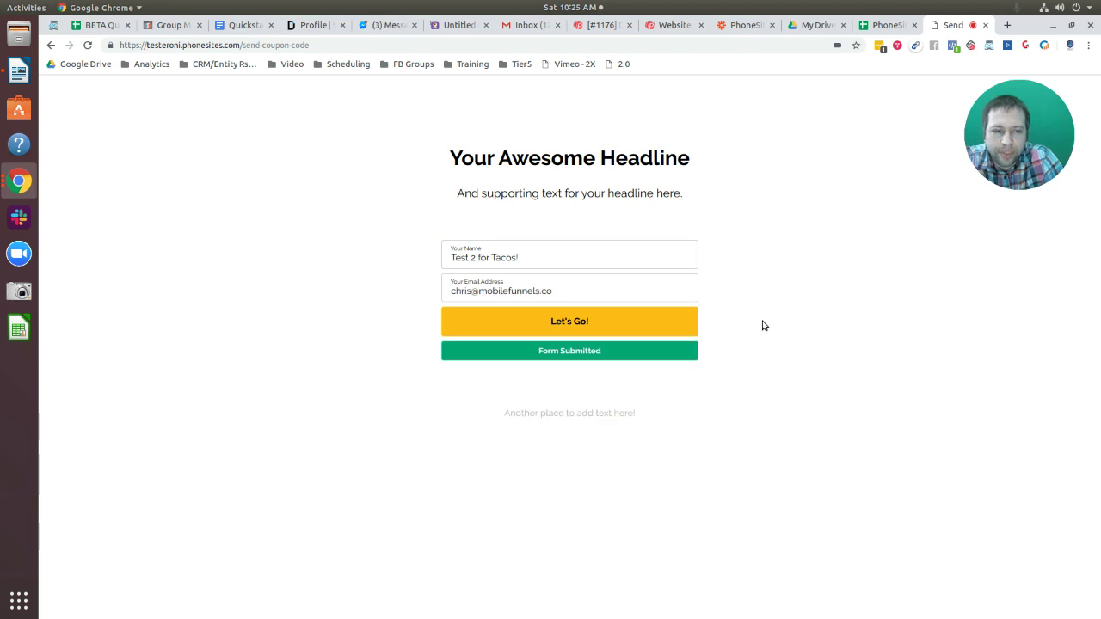
left_click(884, 26)
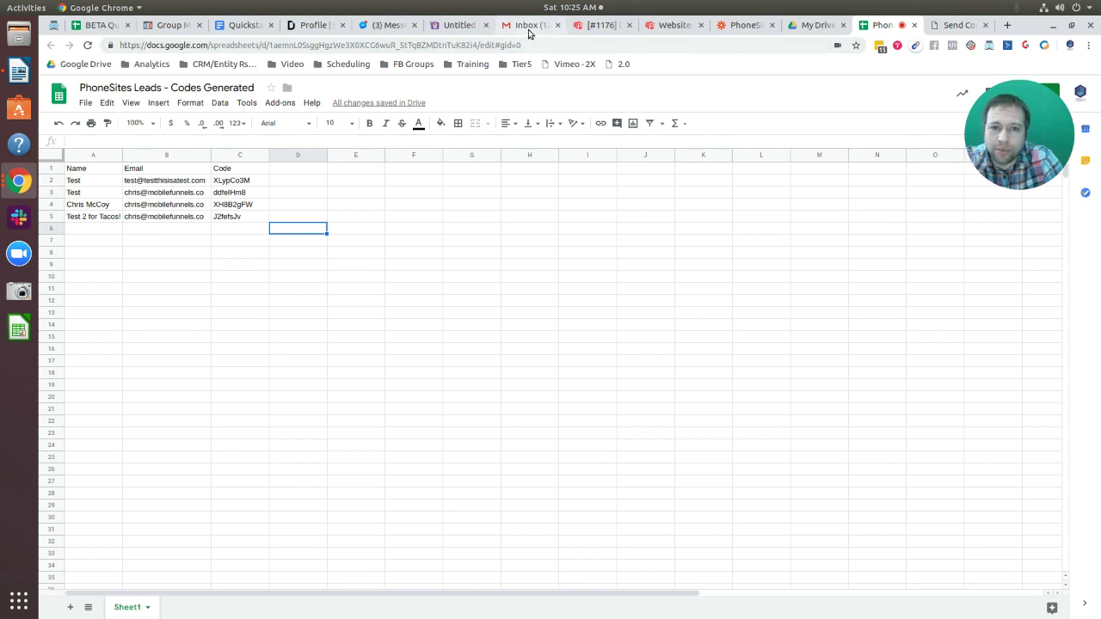
left_click(528, 27)
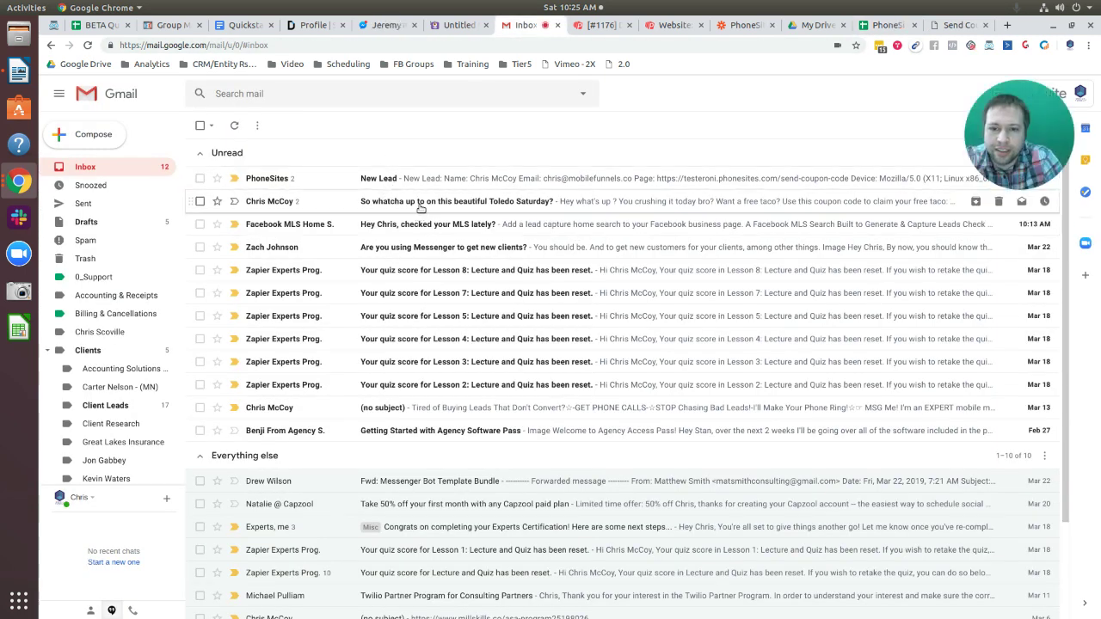
left_click(419, 205)
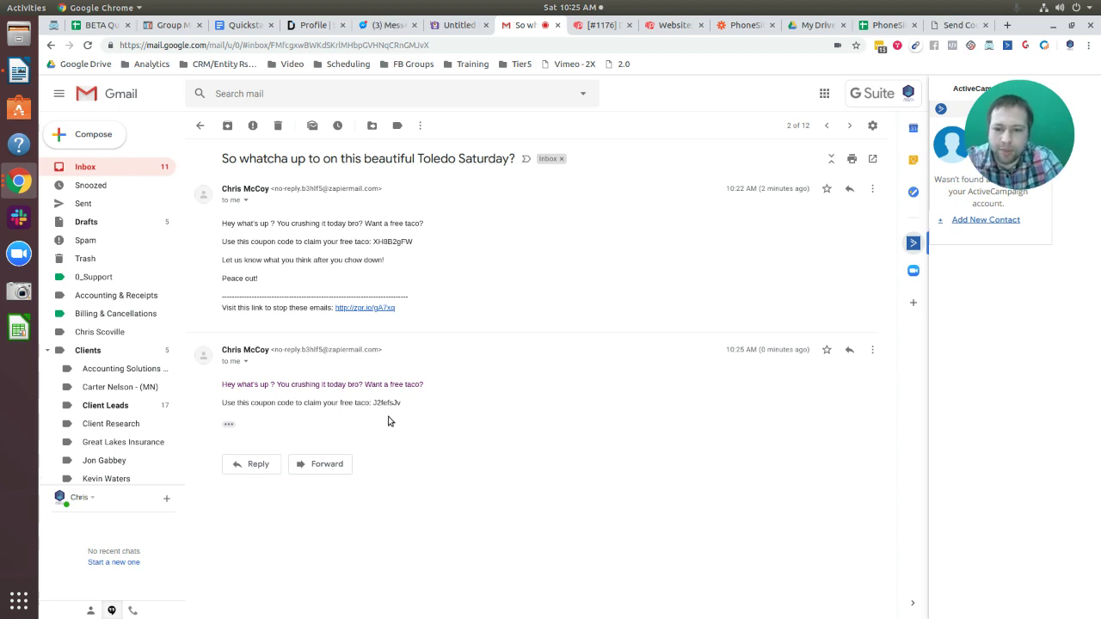
left_click_drag(372, 403, 404, 404)
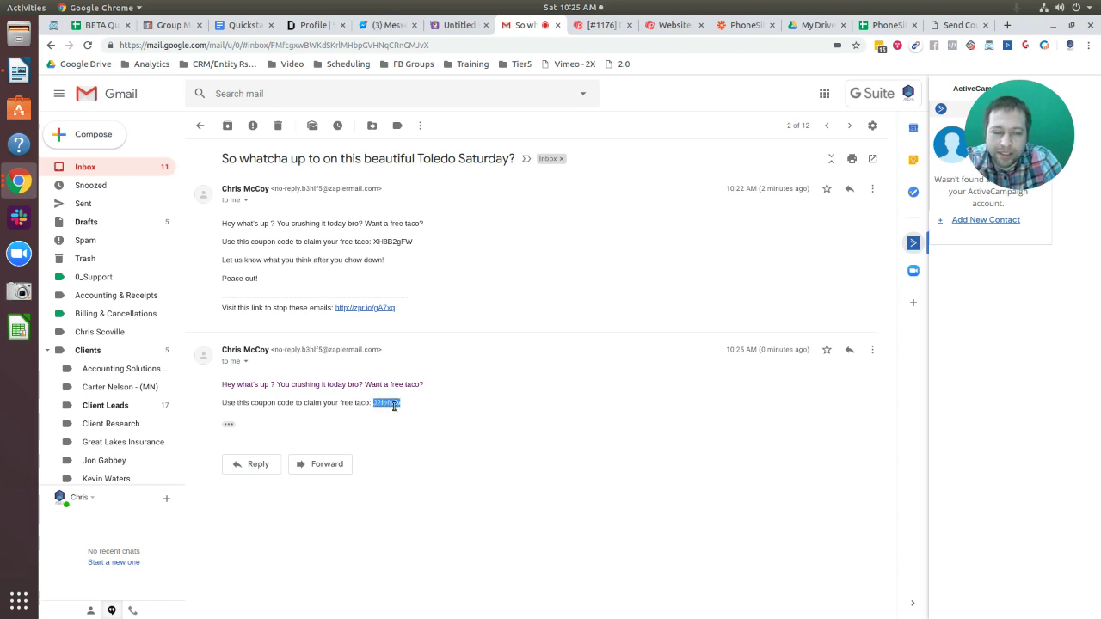
left_click(870, 22)
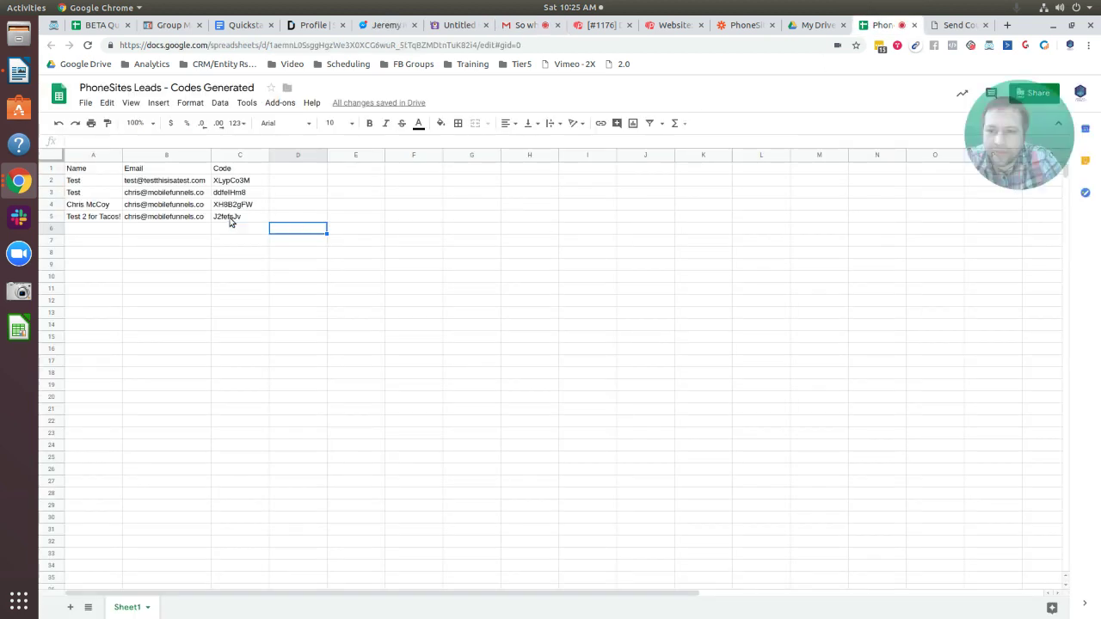
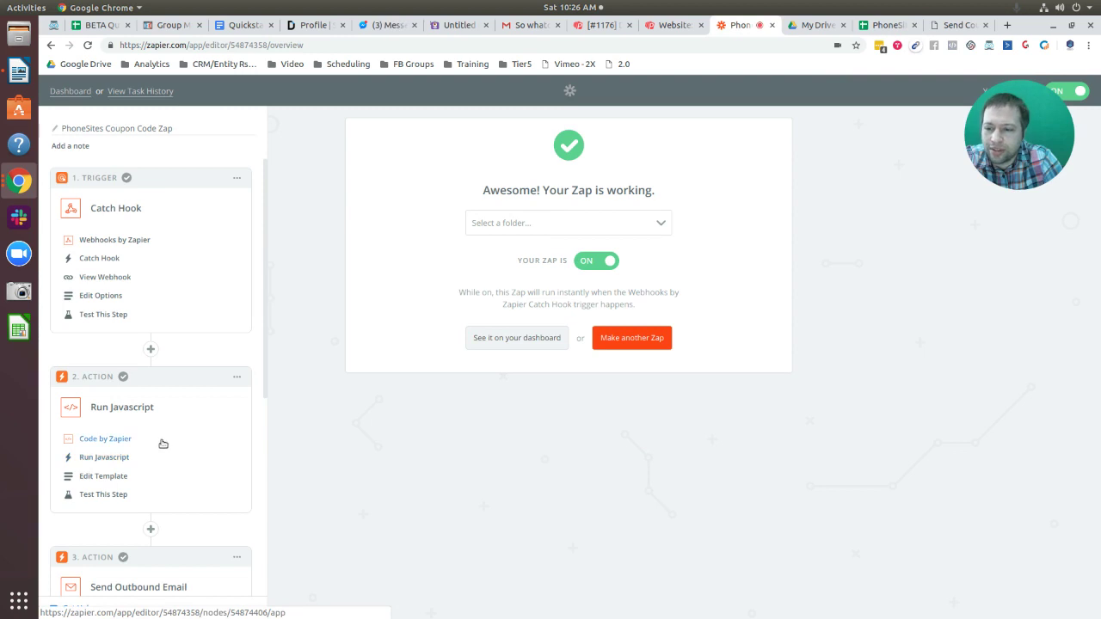
- Change the Run Javascript call from generateRandomString(8) to generateRandomString(4)
scroll(167, 490, "down", 3)
scroll(206, 447, "up", 1)
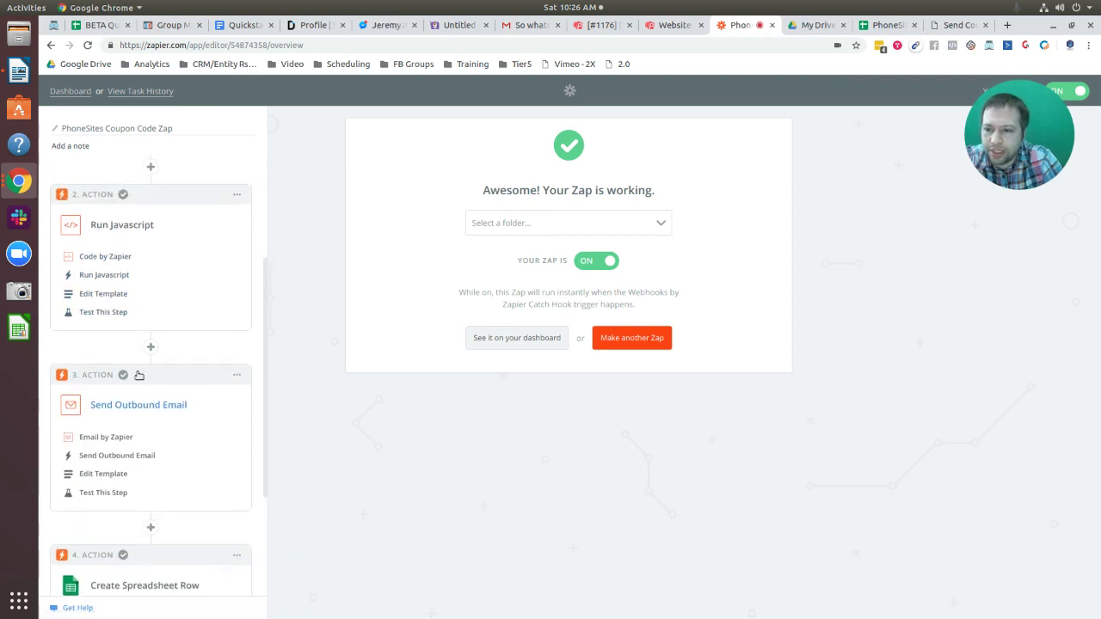
left_click(106, 297)
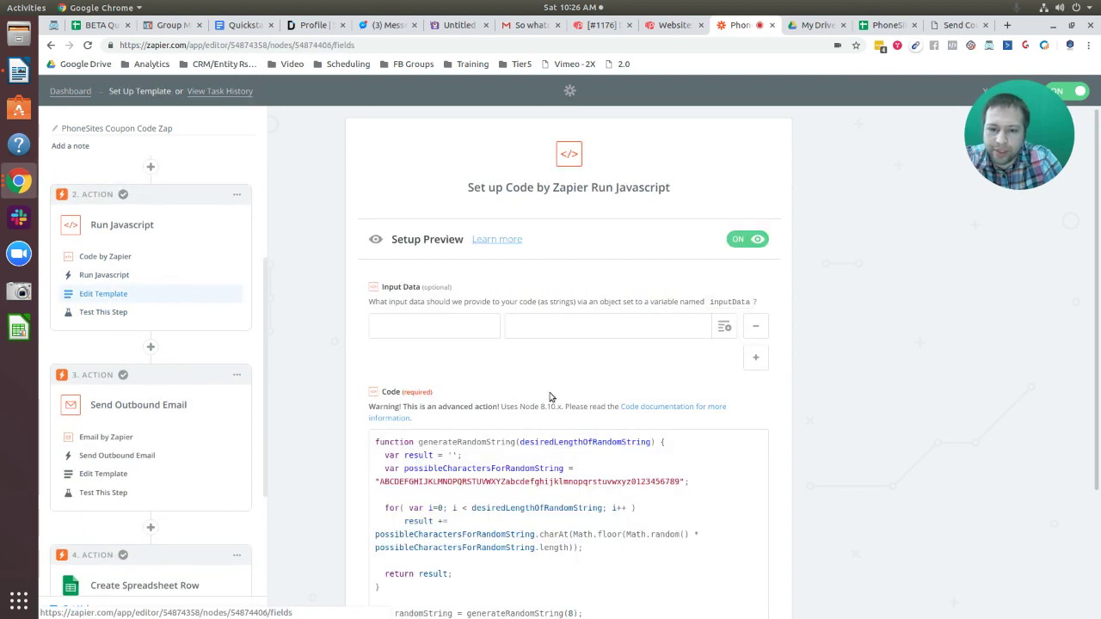
scroll(842, 456, "down", 4)
left_click(577, 448)
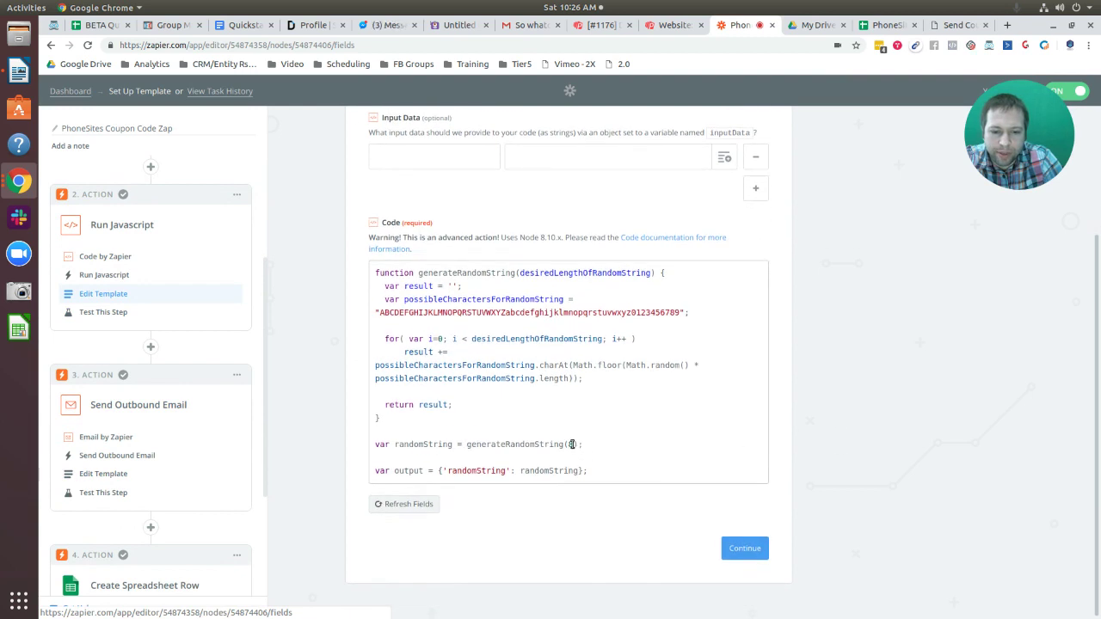
key("BackSpace")
type("4")
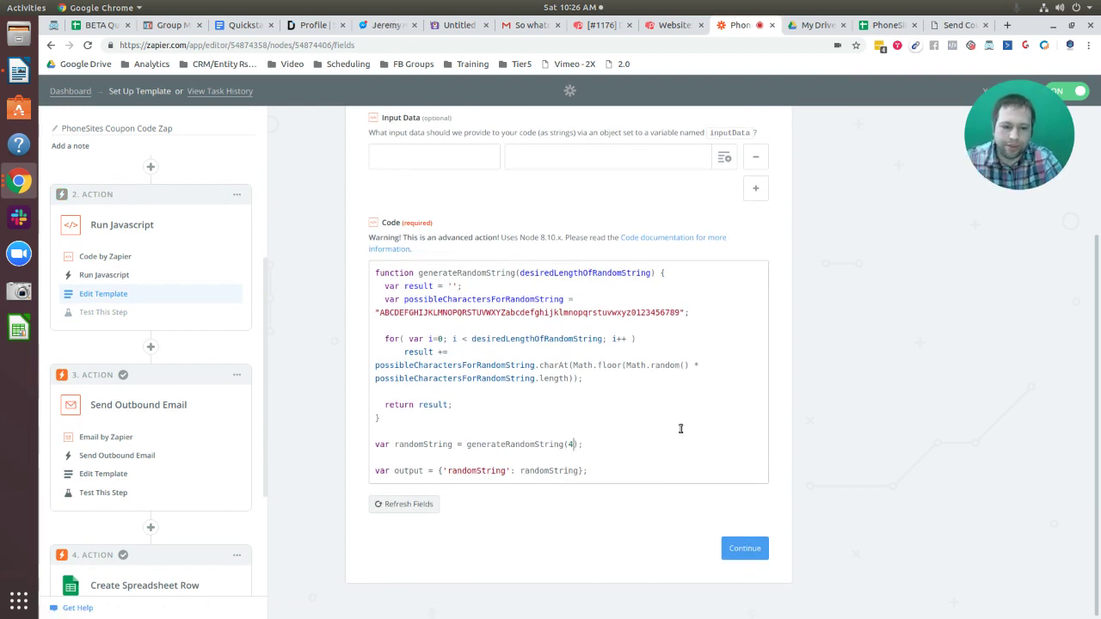
left_click(759, 556)
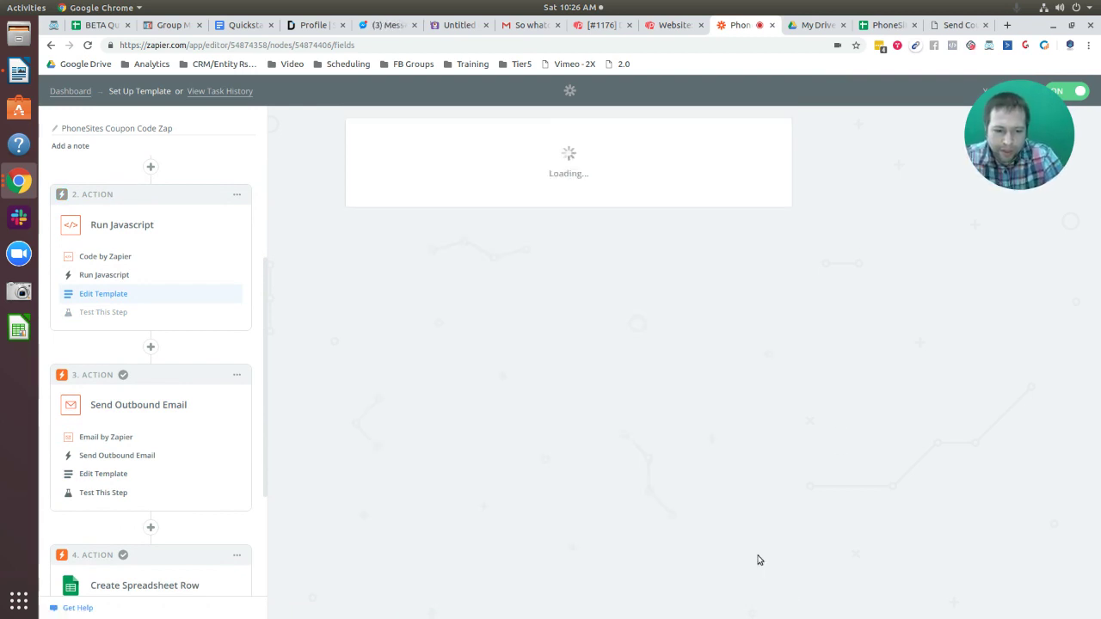
- Re-test the code step, which returns the new 4-character sample code wTAO
scroll(516, 507, "down", 3)
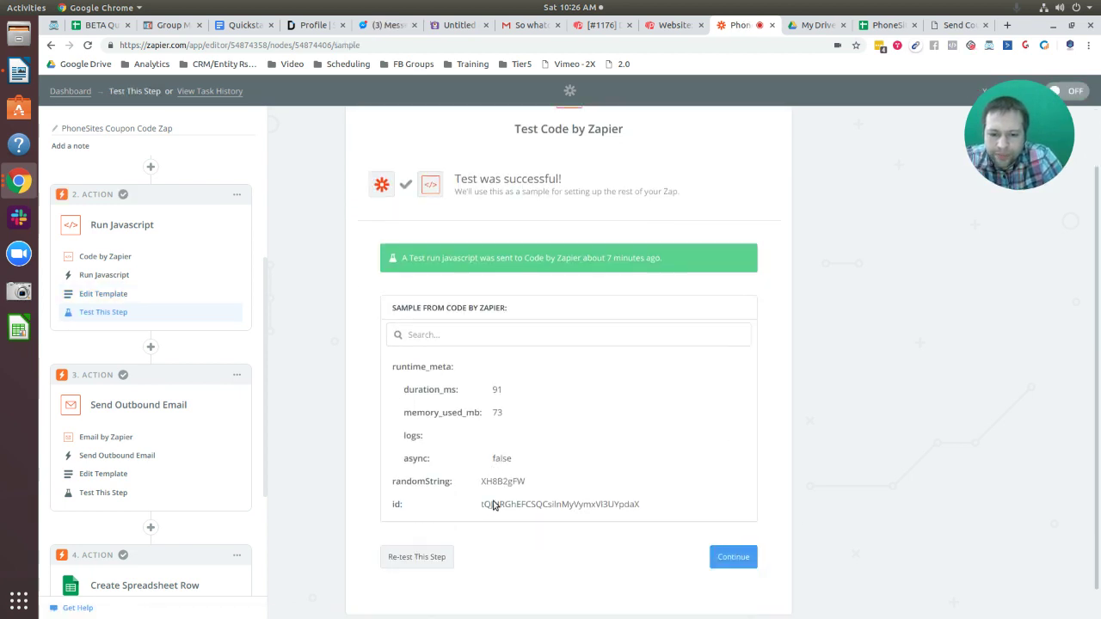
left_click(449, 524)
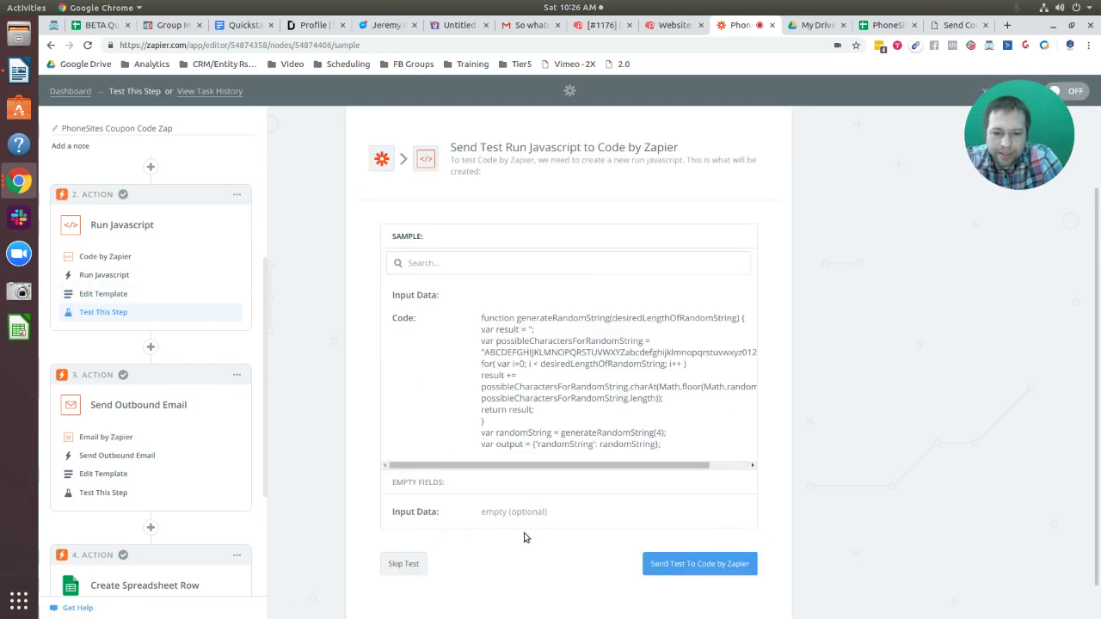
scroll(524, 535, "down", 1)
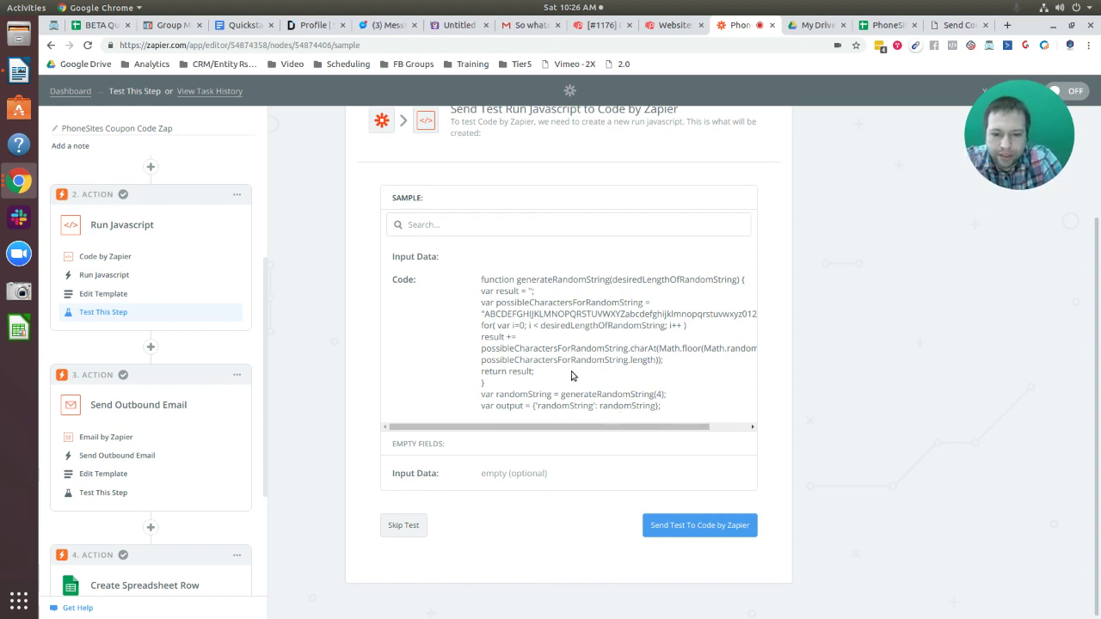
left_click(683, 528)
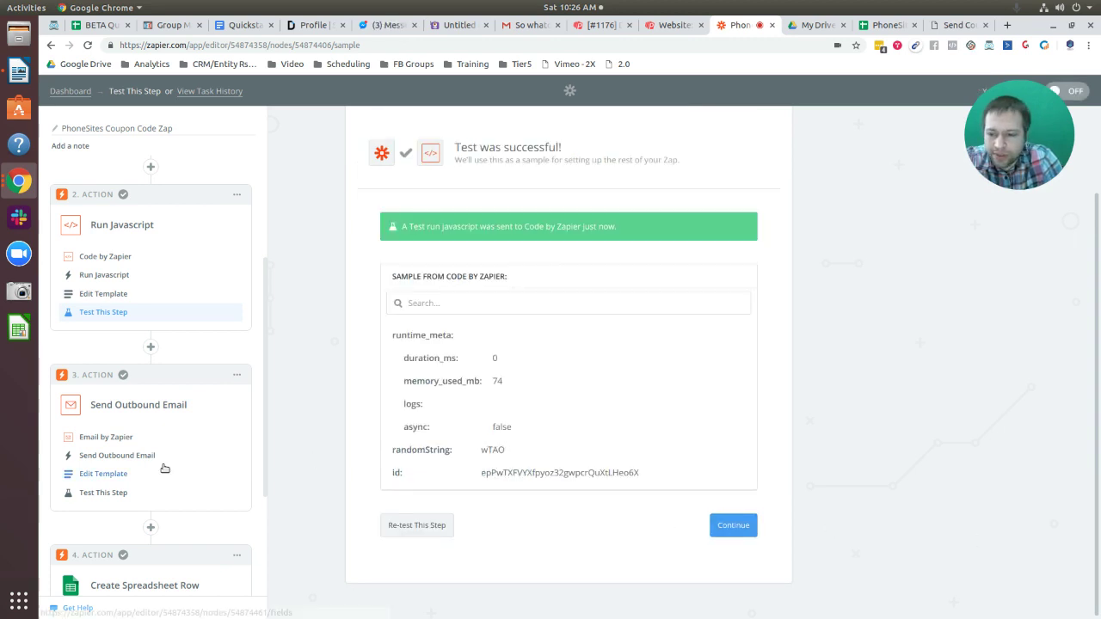
scroll(162, 464, "down", 3)
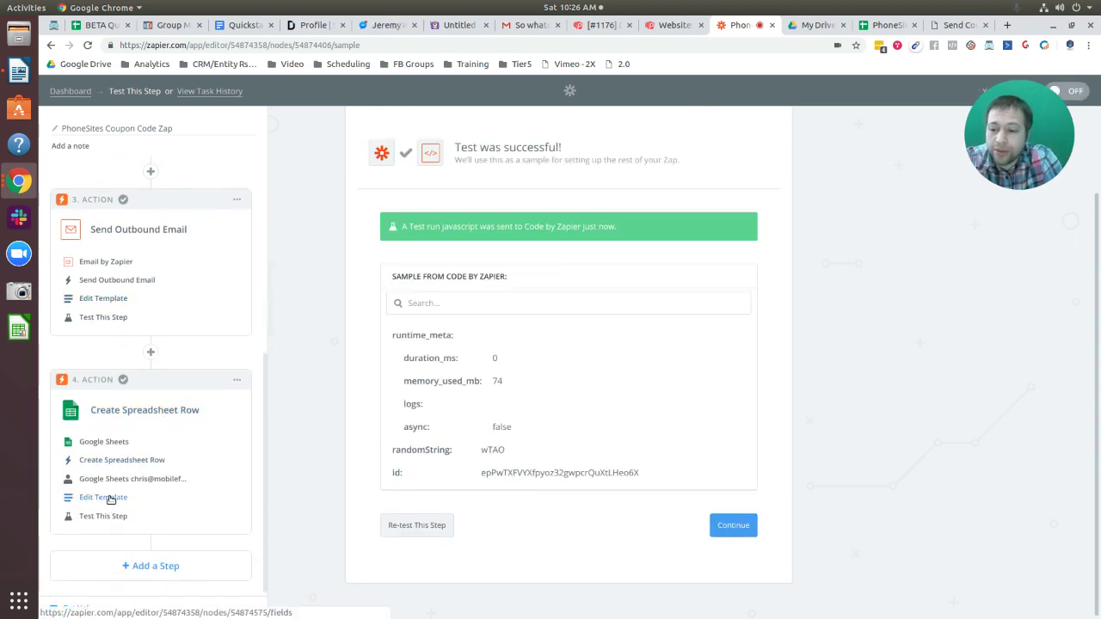
- Put TACO before the Step 2 code in the outbound email body and turn the zap on
left_click(108, 498)
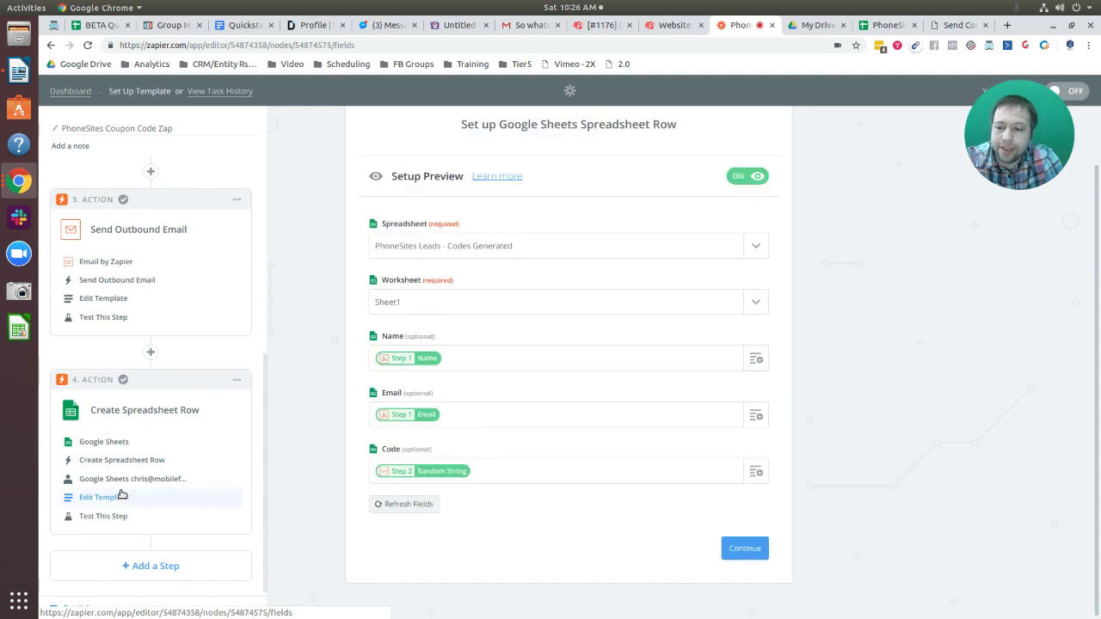
left_click(94, 301)
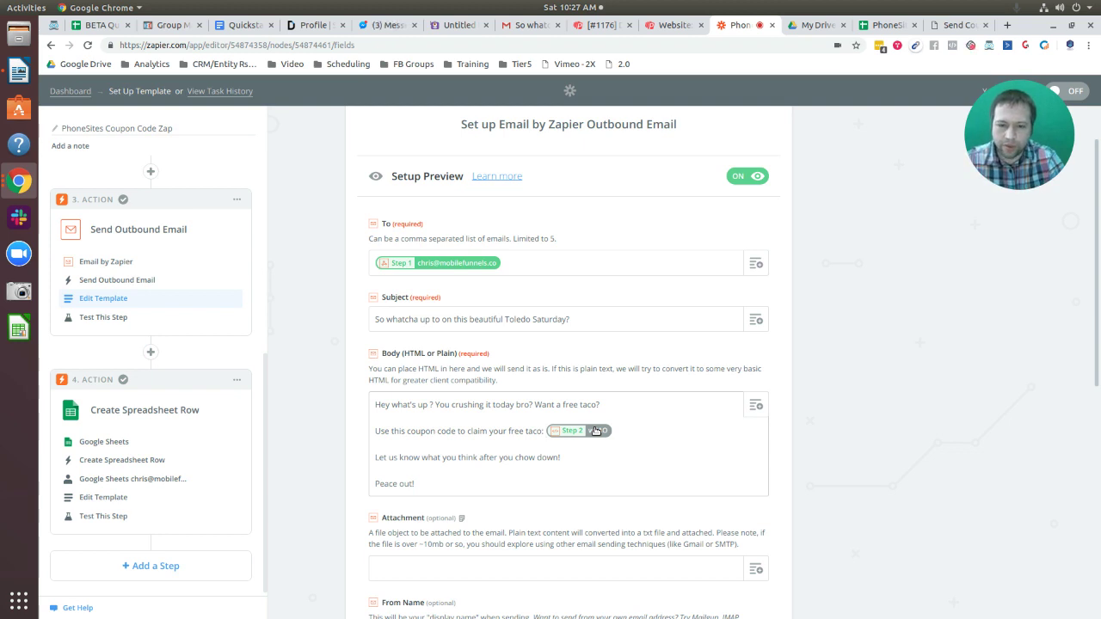
type("TACO")
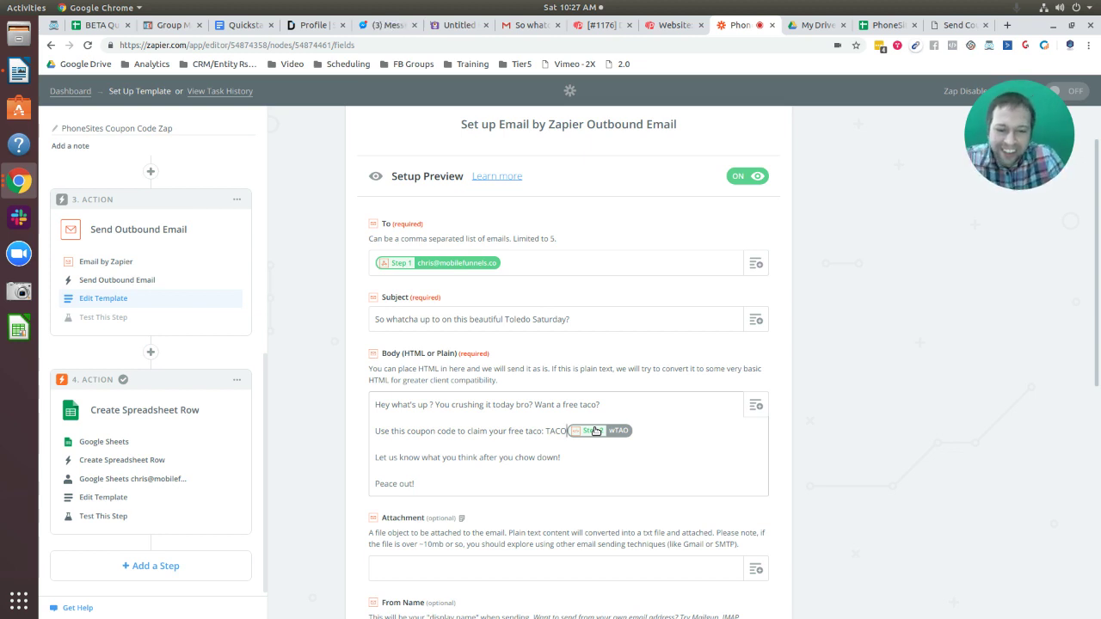
scroll(934, 444, "down", 10)
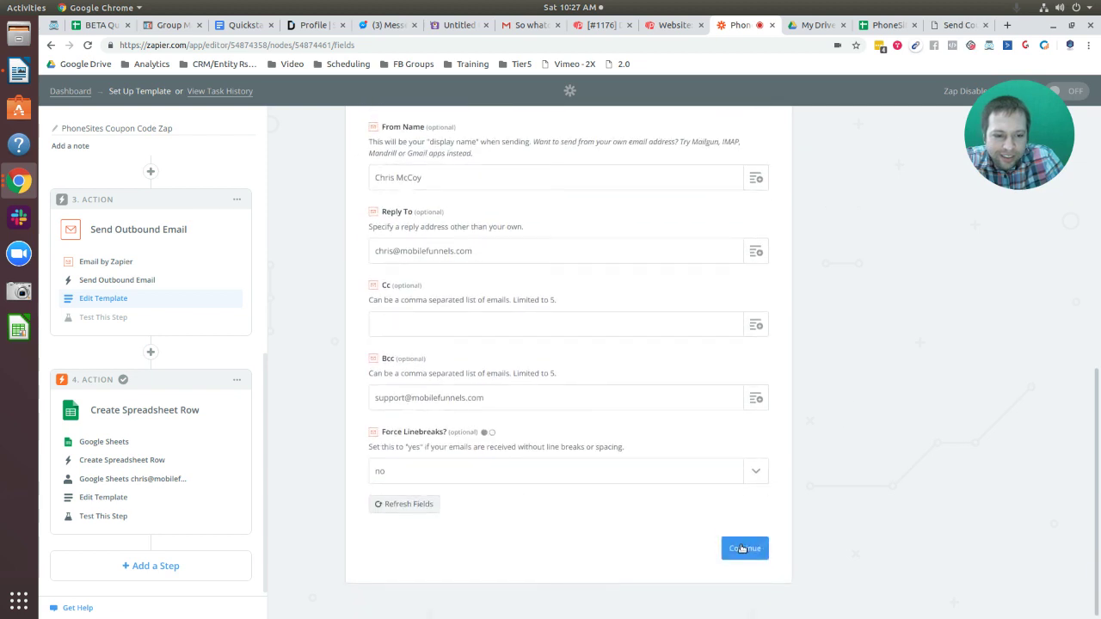
left_click(735, 547)
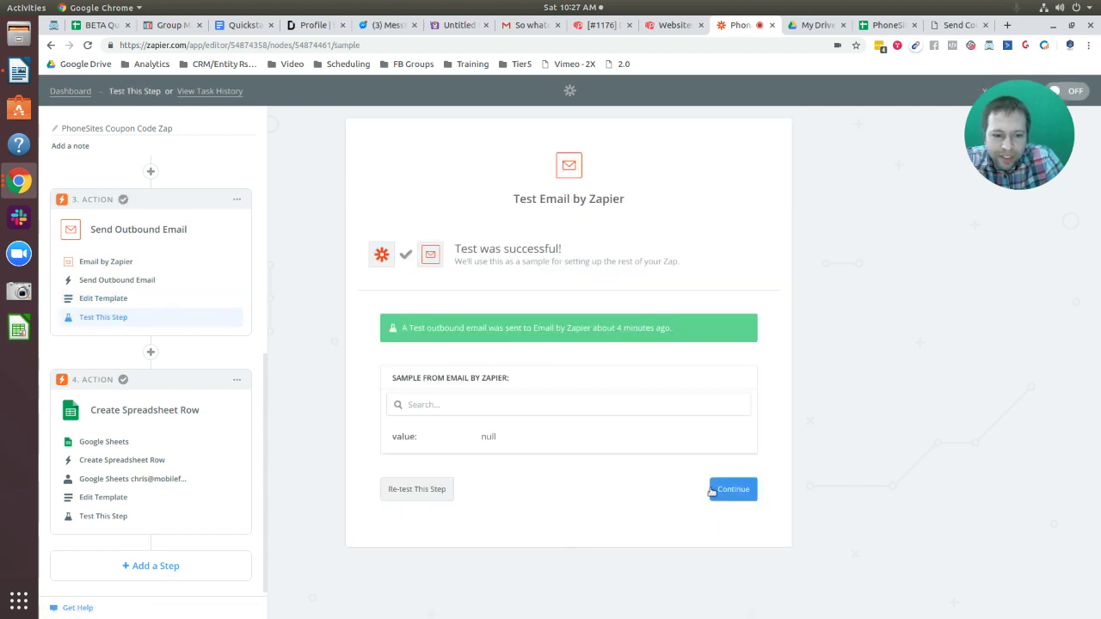
left_click(723, 490)
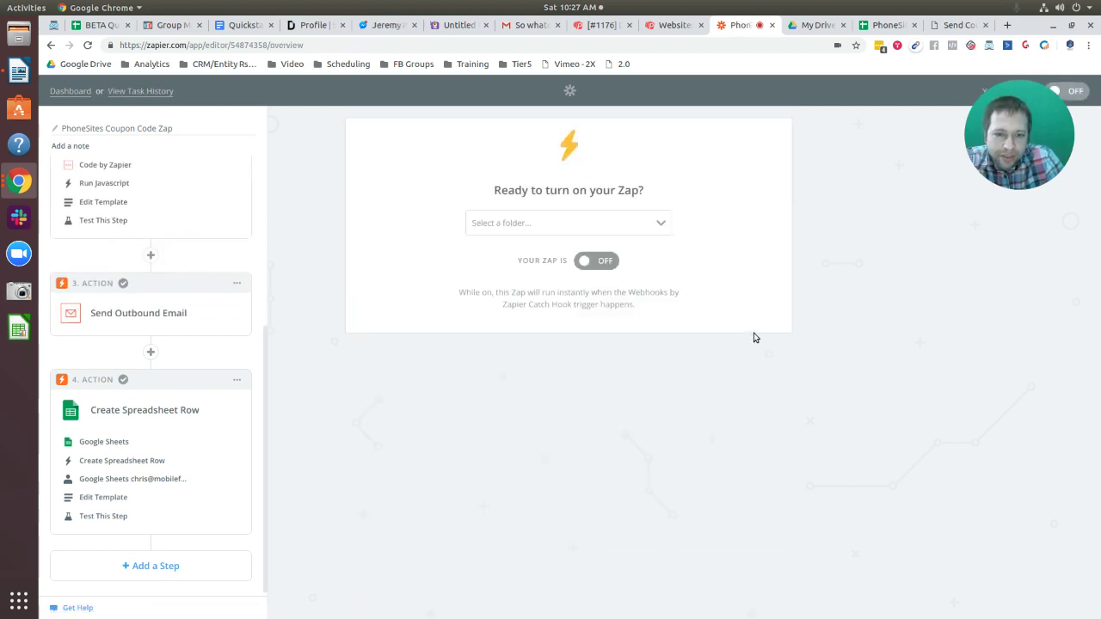
left_click(602, 261)
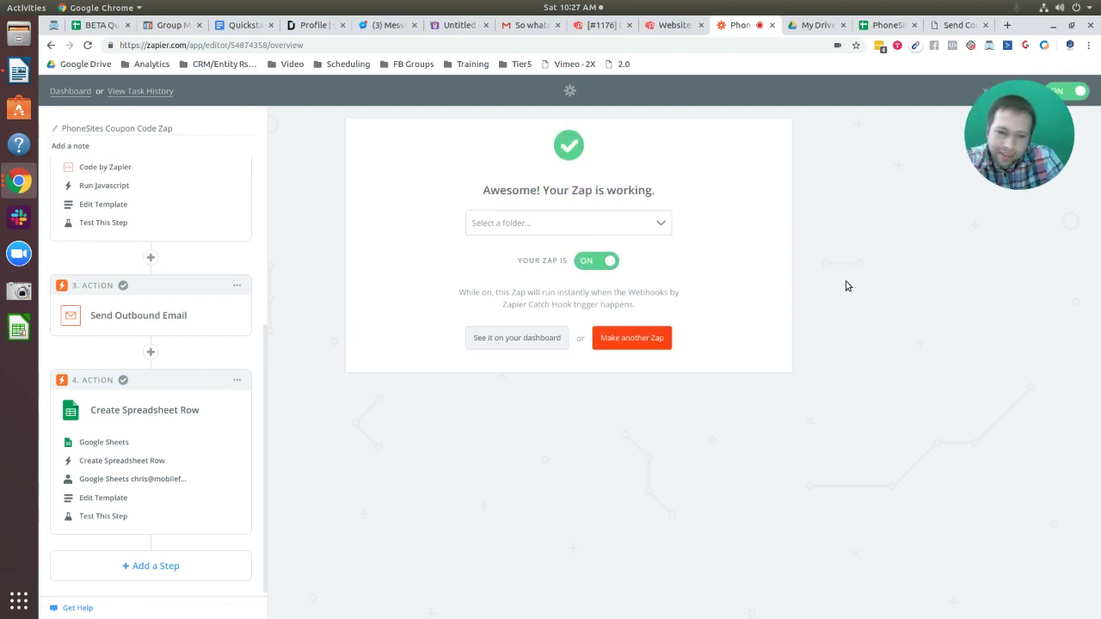
- Resubmit the PhoneSites lead form with the name 'Test 3 for Tacos!'
left_click(952, 28)
left_click_drag(528, 257, 440, 261)
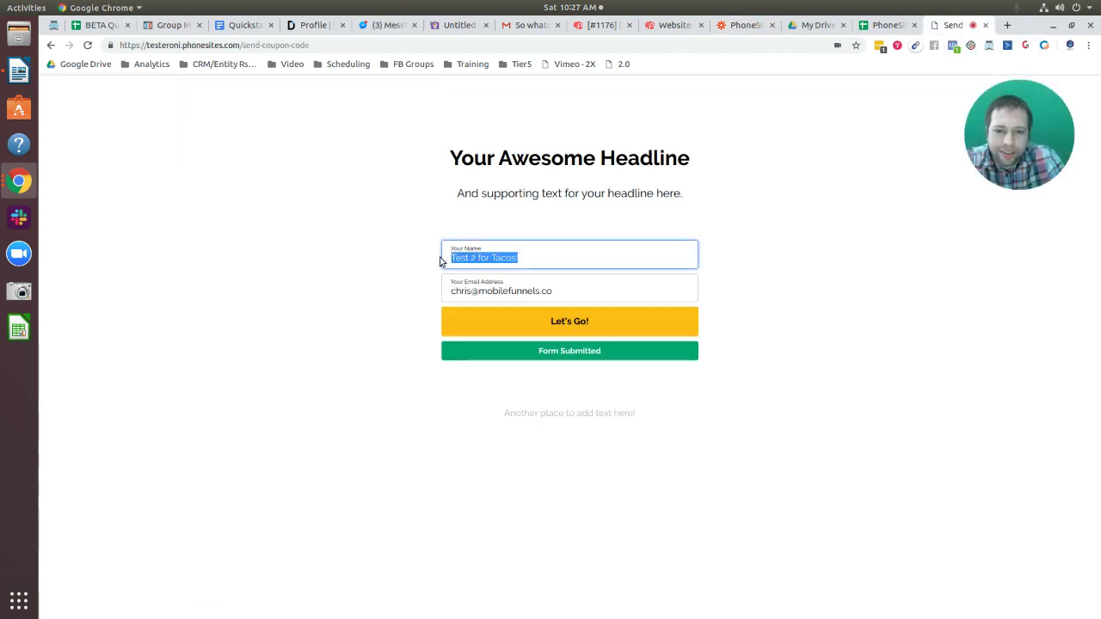
left_click(439, 260)
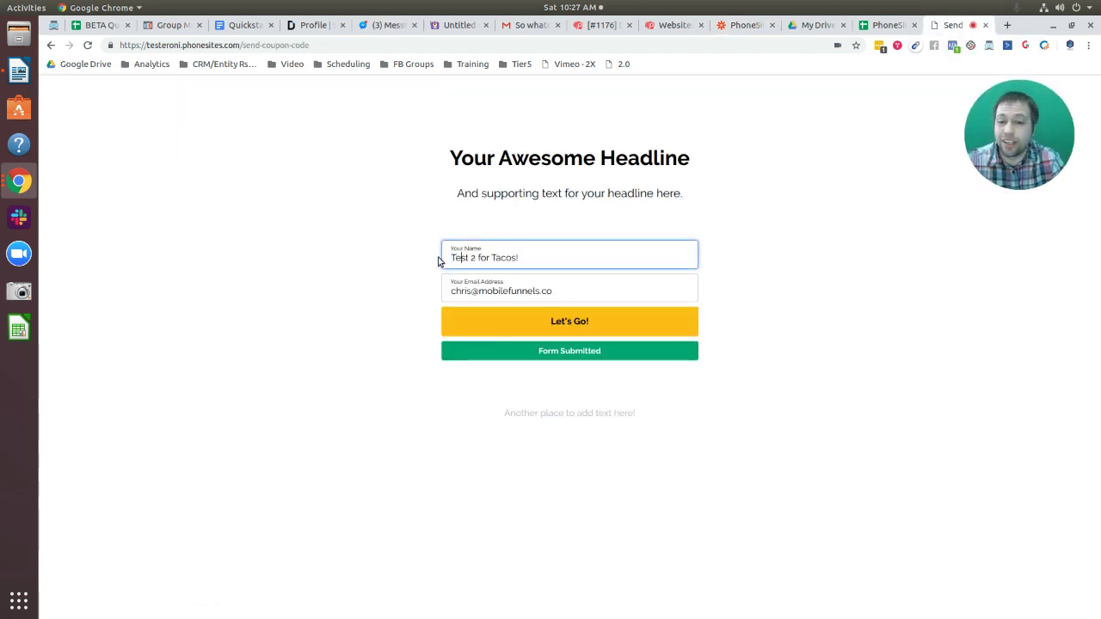
key("Right")
key("Delete")
type("3")
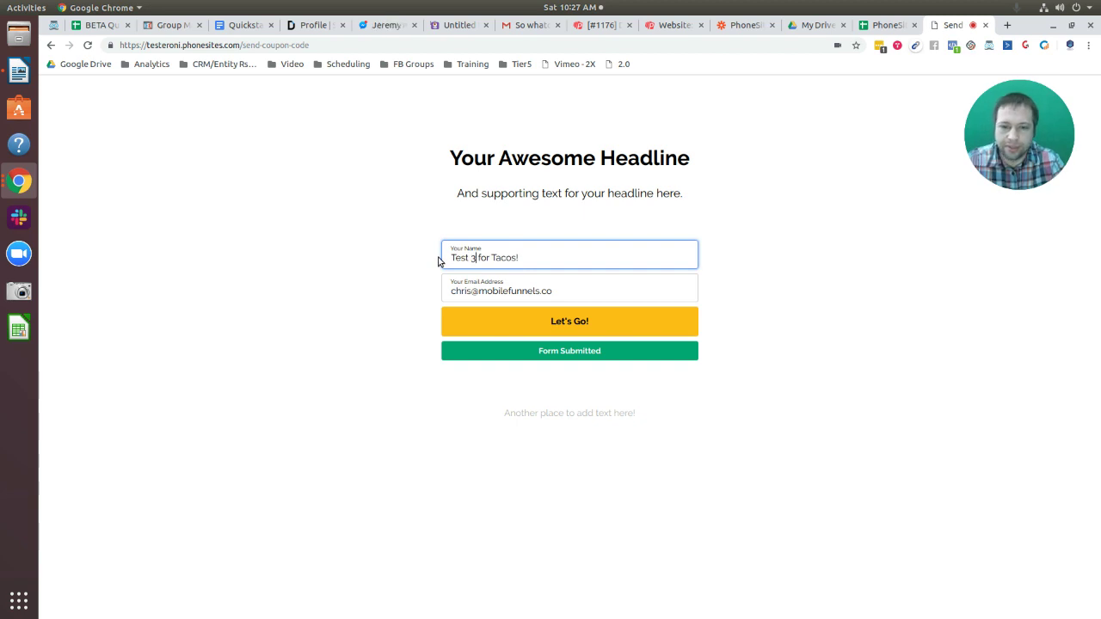
left_click(546, 321)
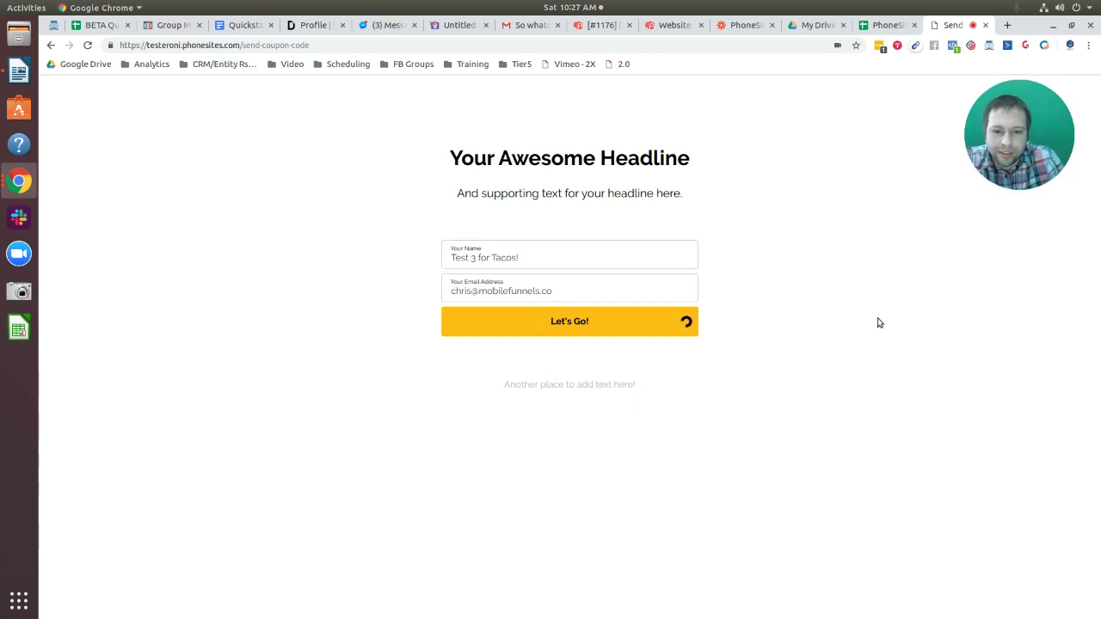
left_click(879, 26)
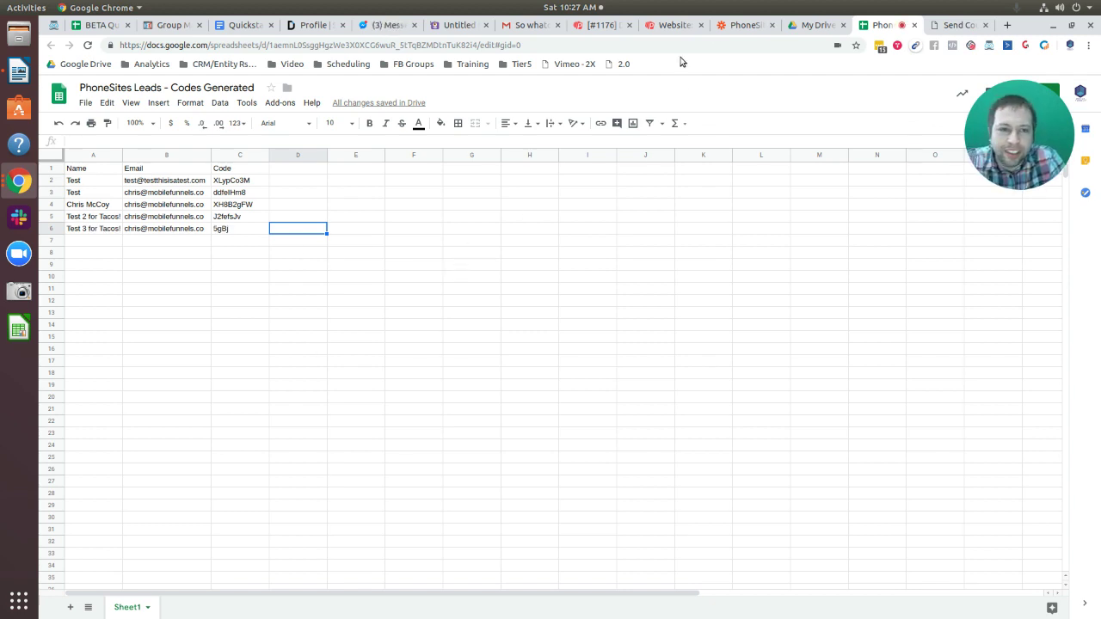
- Expand step 3 Send Outbound Email and open its template showing TACO plus the code
left_click(742, 28)
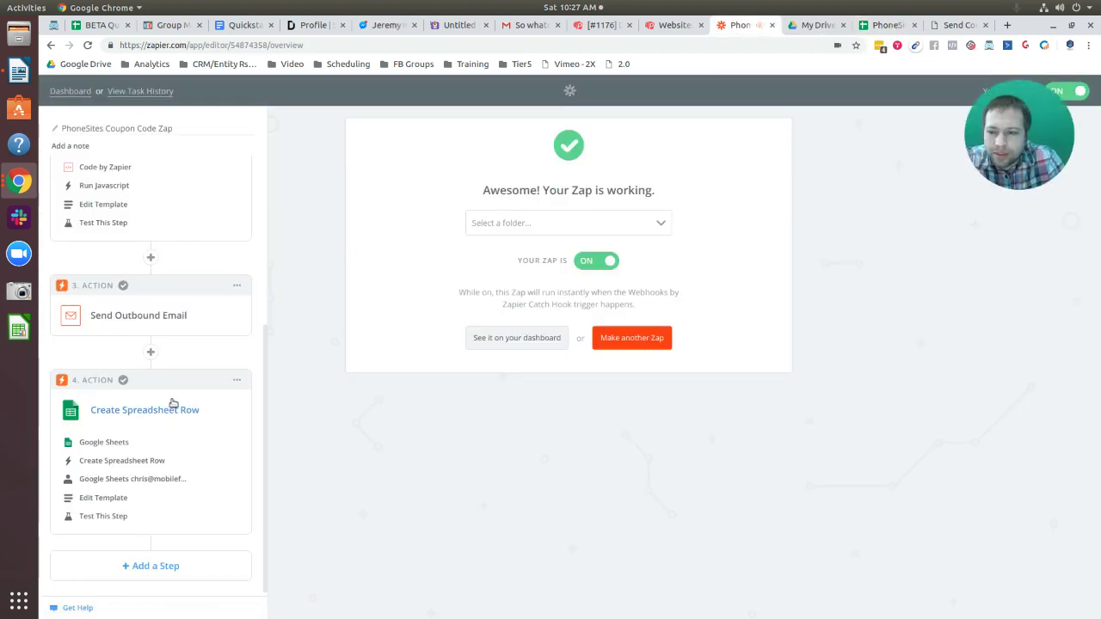
scroll(115, 248, "up", 1)
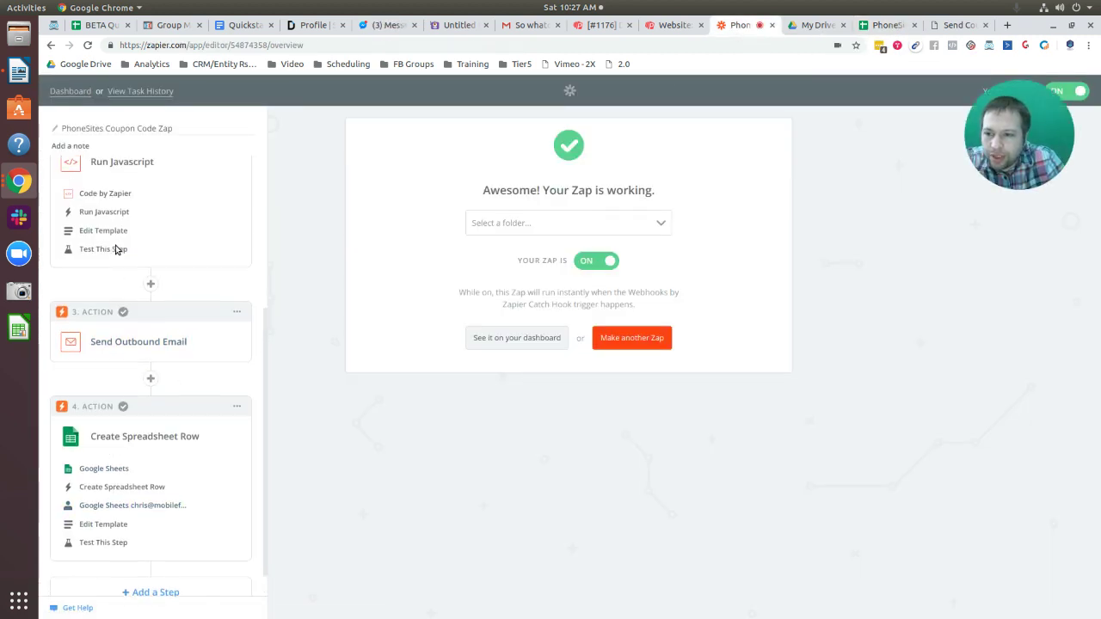
left_click(118, 349)
left_click(92, 415)
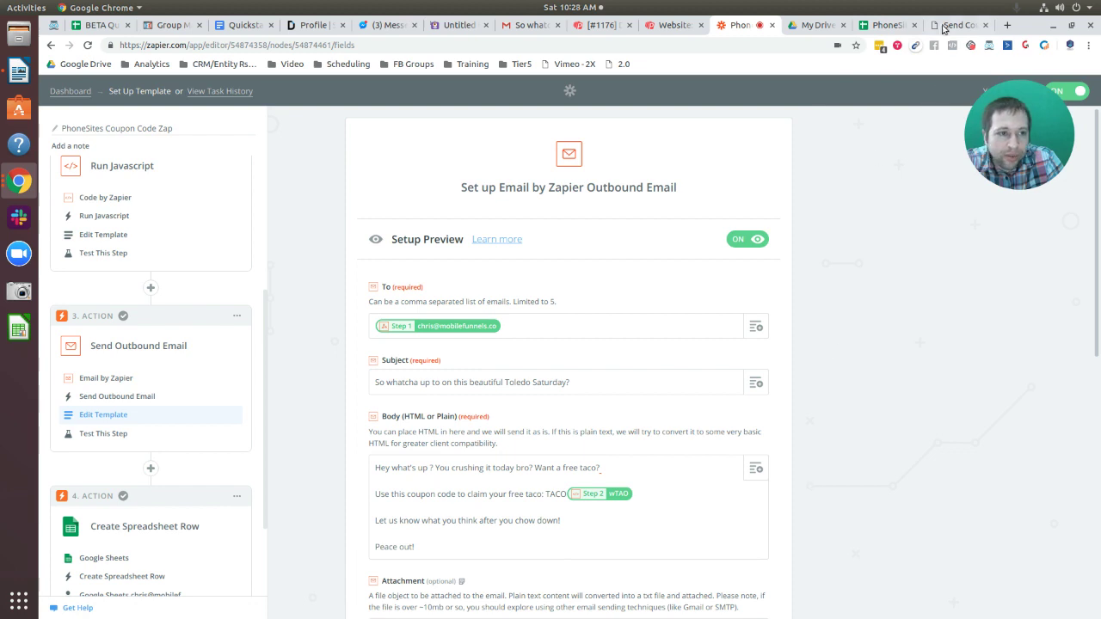
- Review the codes logged in the leads sheet, then view the received coupon emails in Gmail
left_click(869, 26)
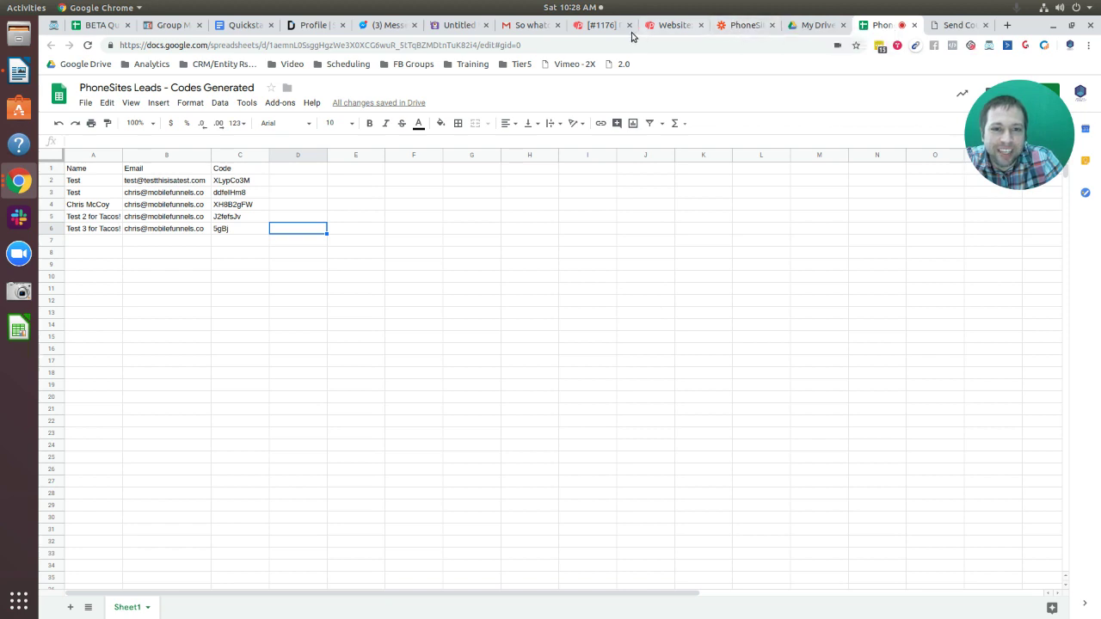
left_click(526, 26)
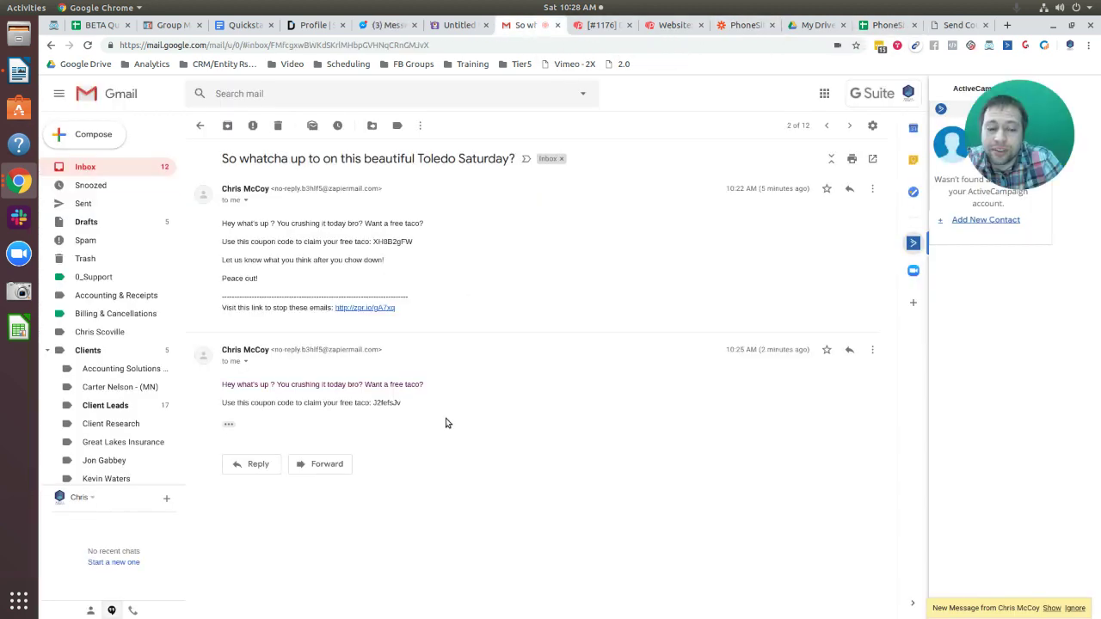
left_click(86, 166)
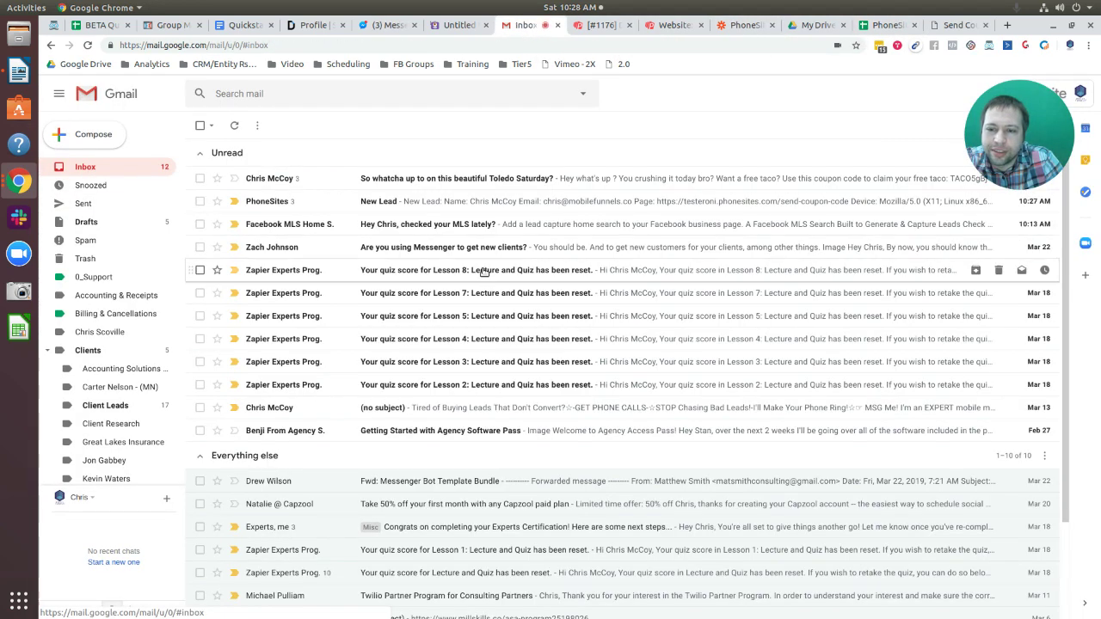
left_click(458, 179)
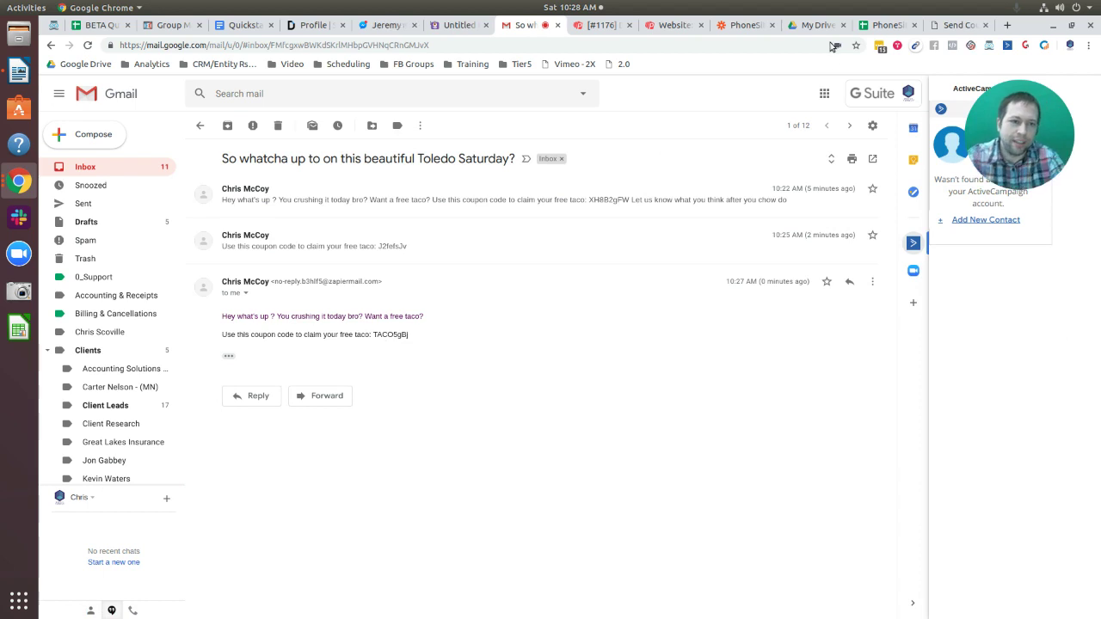
left_click(746, 26)
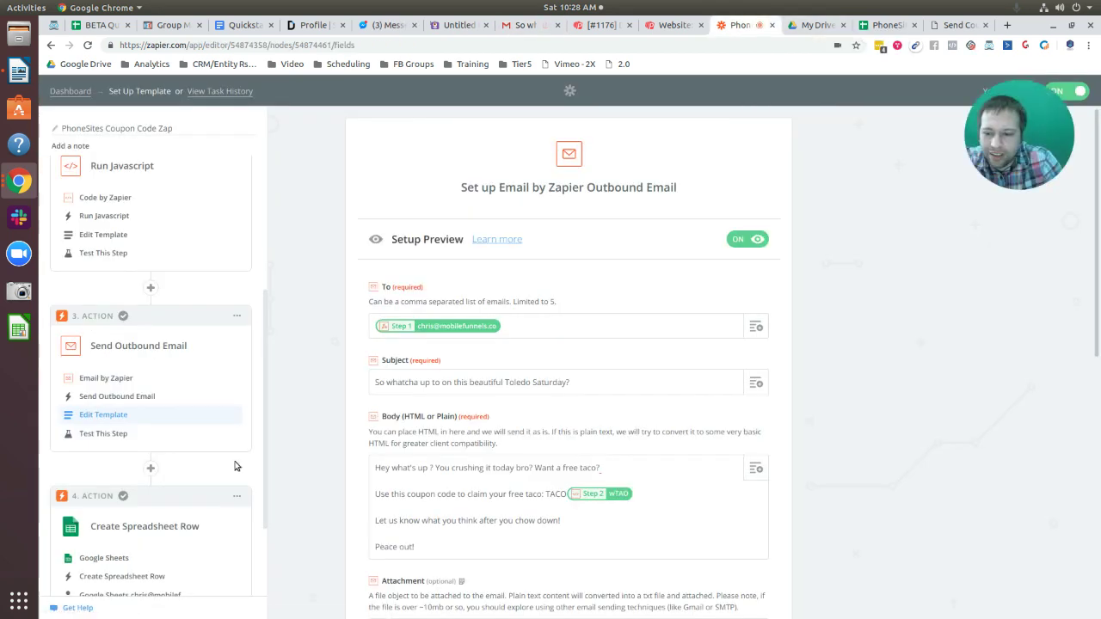
- Add TACO before the Step 2 code in the spreadsheet step's Code field and re-enable the zap
scroll(232, 464, "down", 3)
left_click(99, 498)
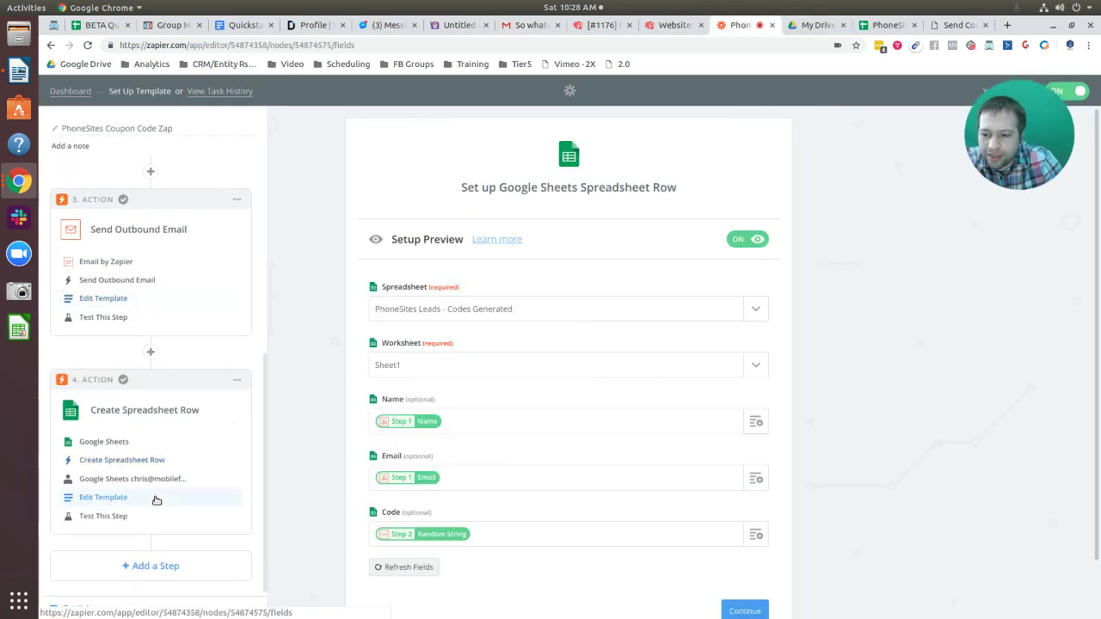
scroll(501, 527, "down", 1)
left_click(485, 474)
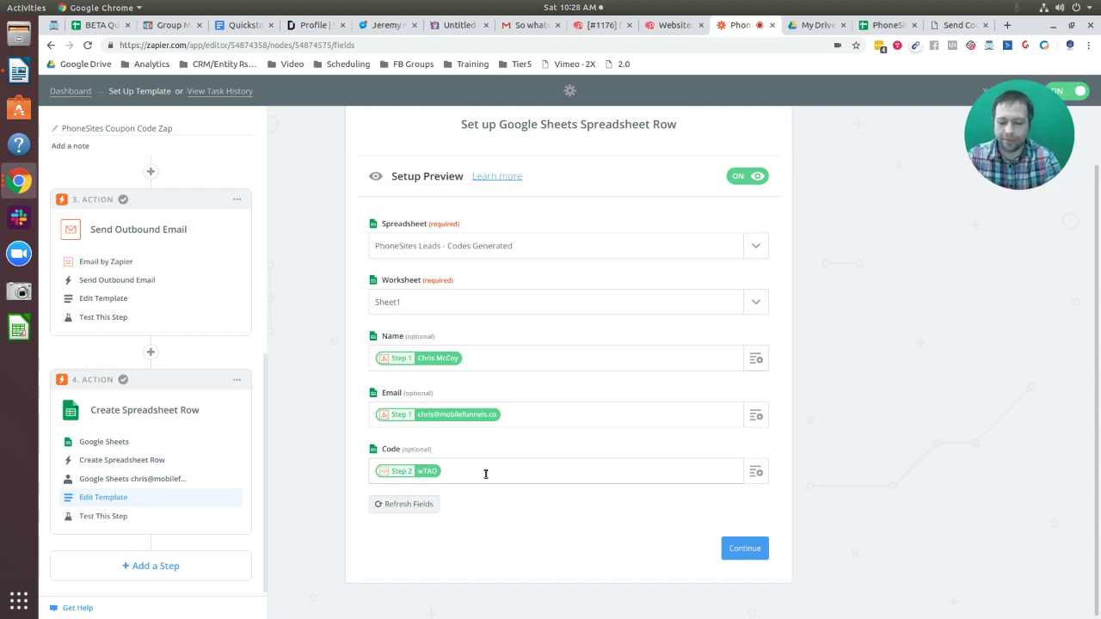
key("Left")
type("TACO")
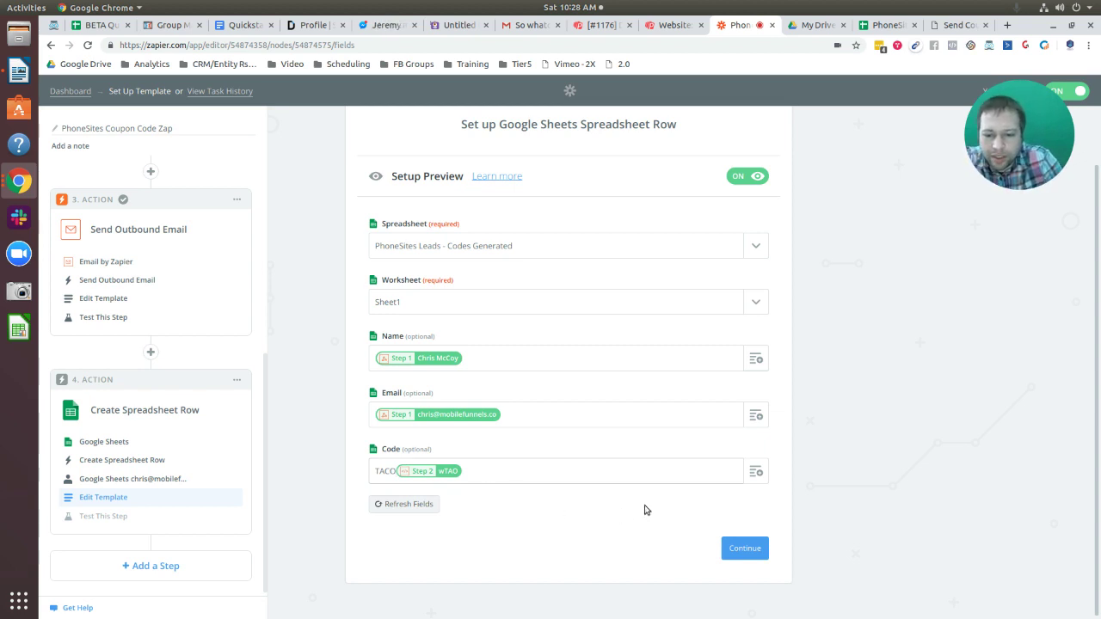
left_click(748, 549)
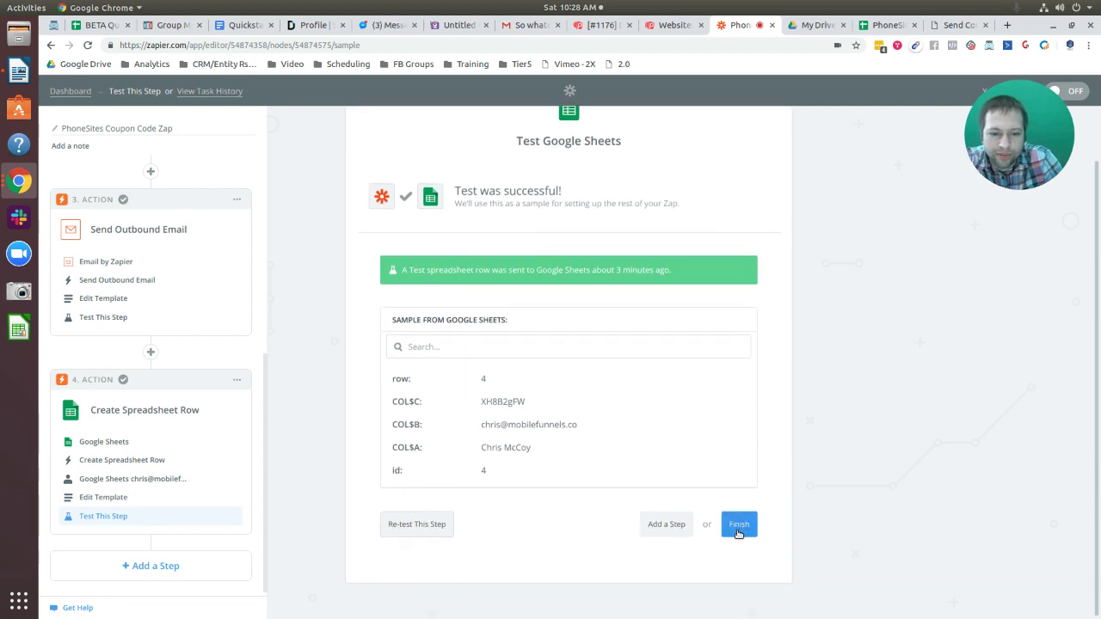
left_click(738, 527)
left_click(606, 259)
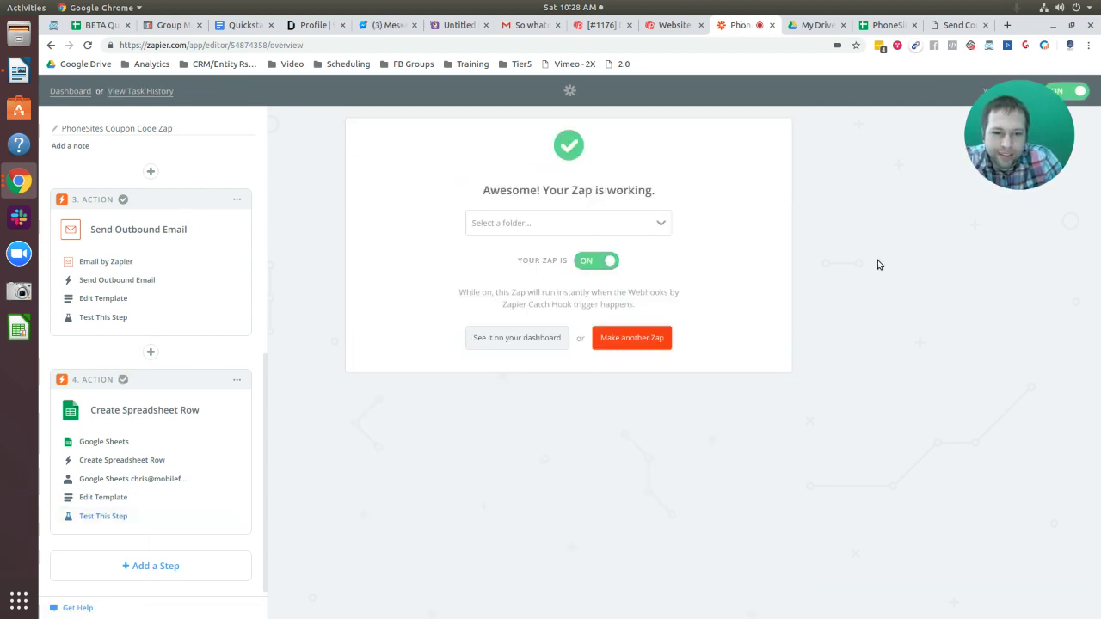
left_click(955, 25)
- Submit a new lead named 'Test 4 for Tacos!' through the PhoneSites form
left_click(474, 256)
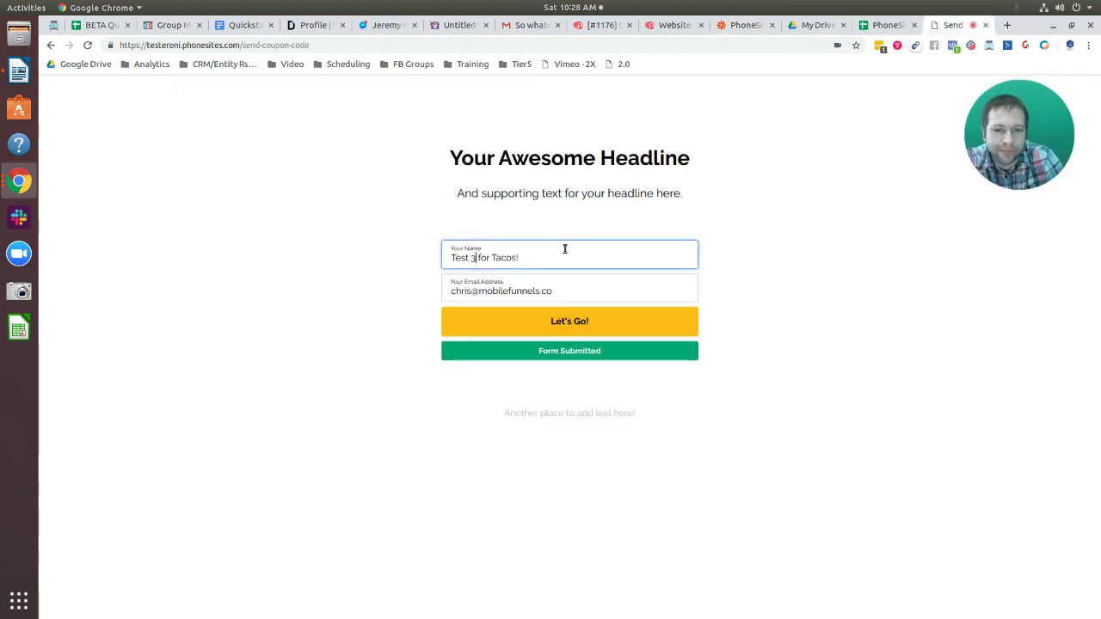
key("BackSpace")
type("4")
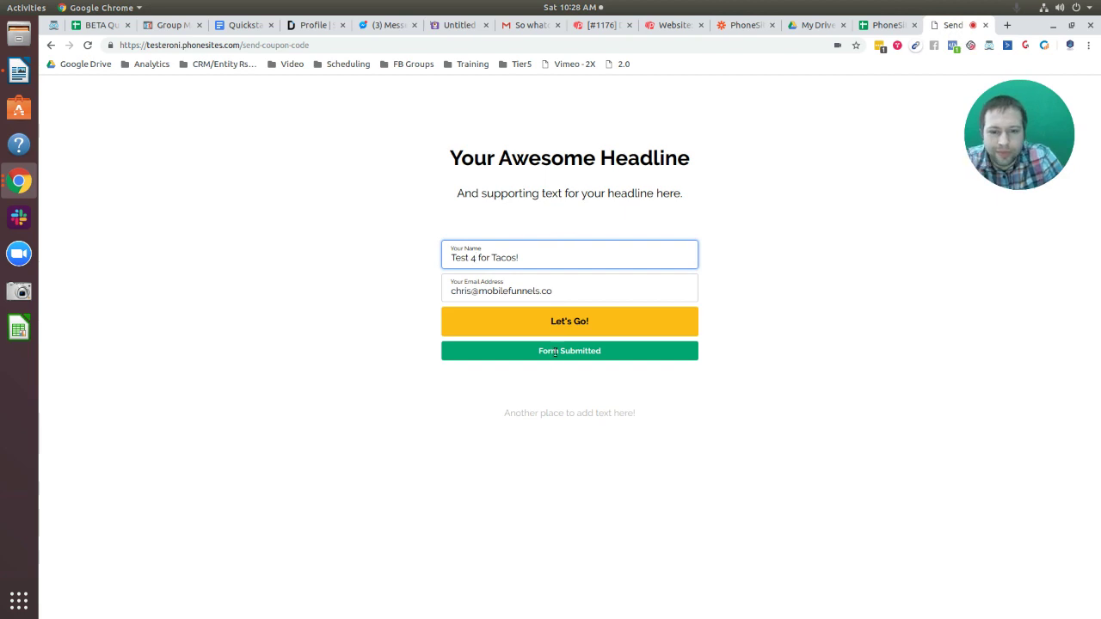
left_click(565, 327)
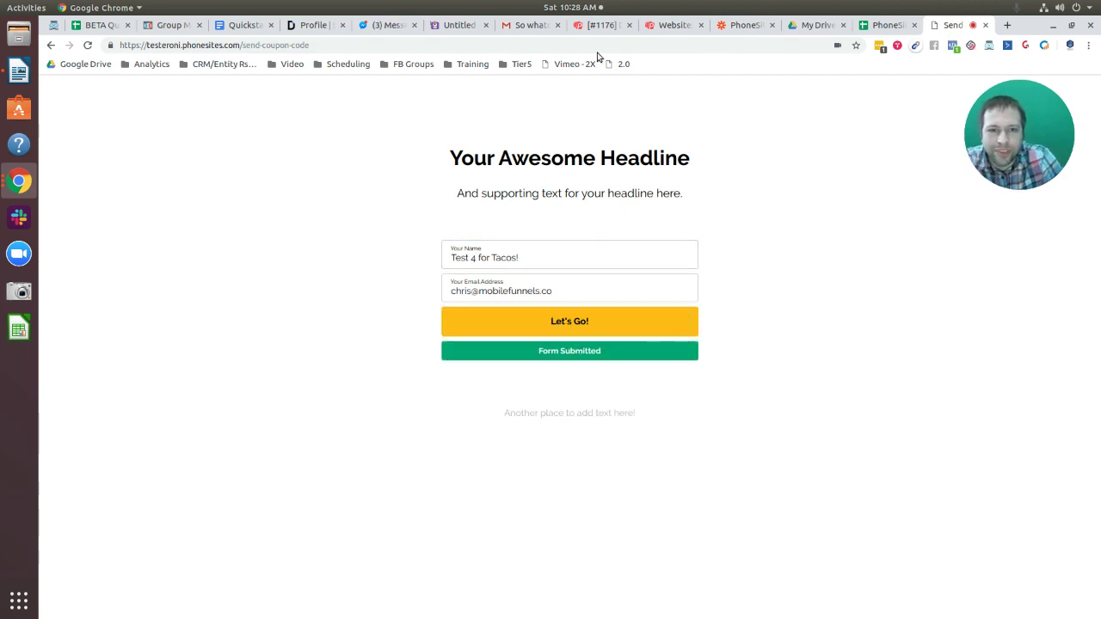
left_click(527, 32)
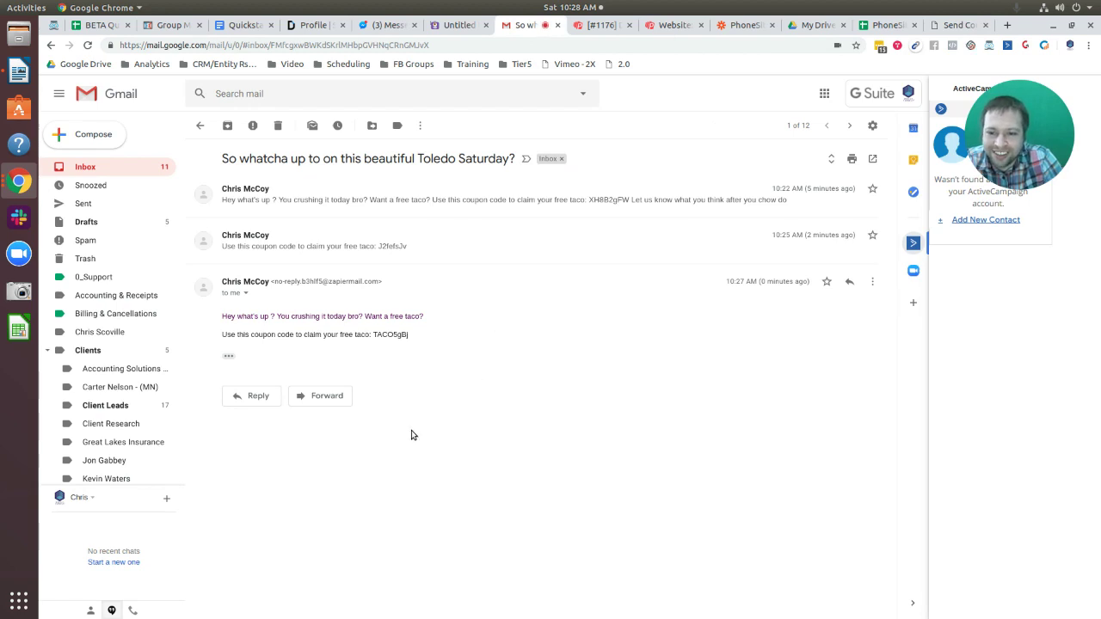
left_click(145, 164)
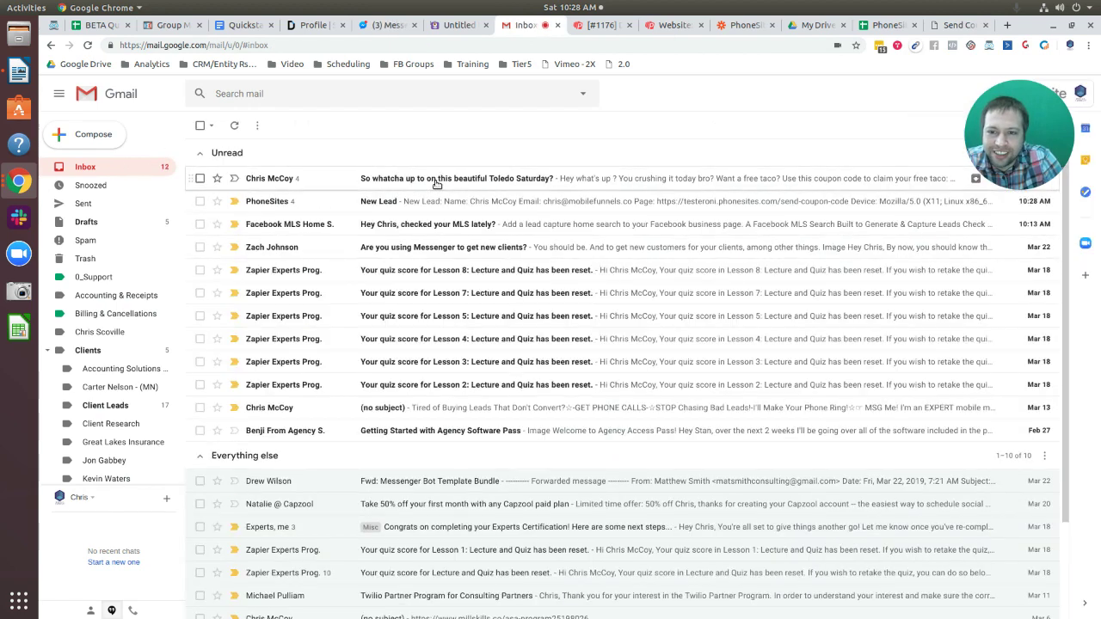
left_click(436, 183)
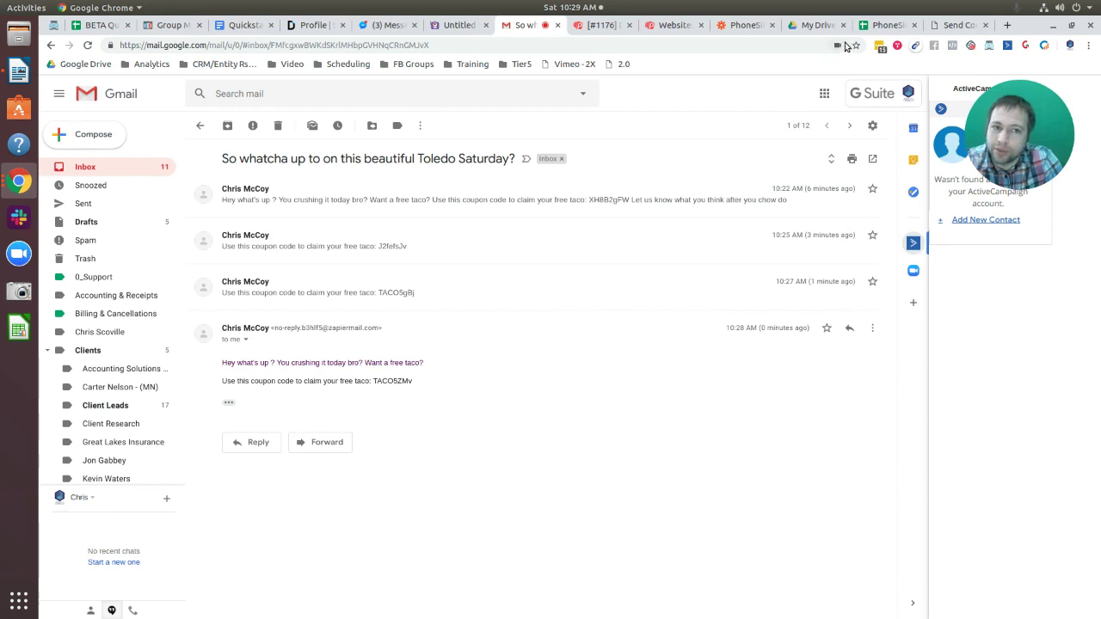
left_click(886, 25)
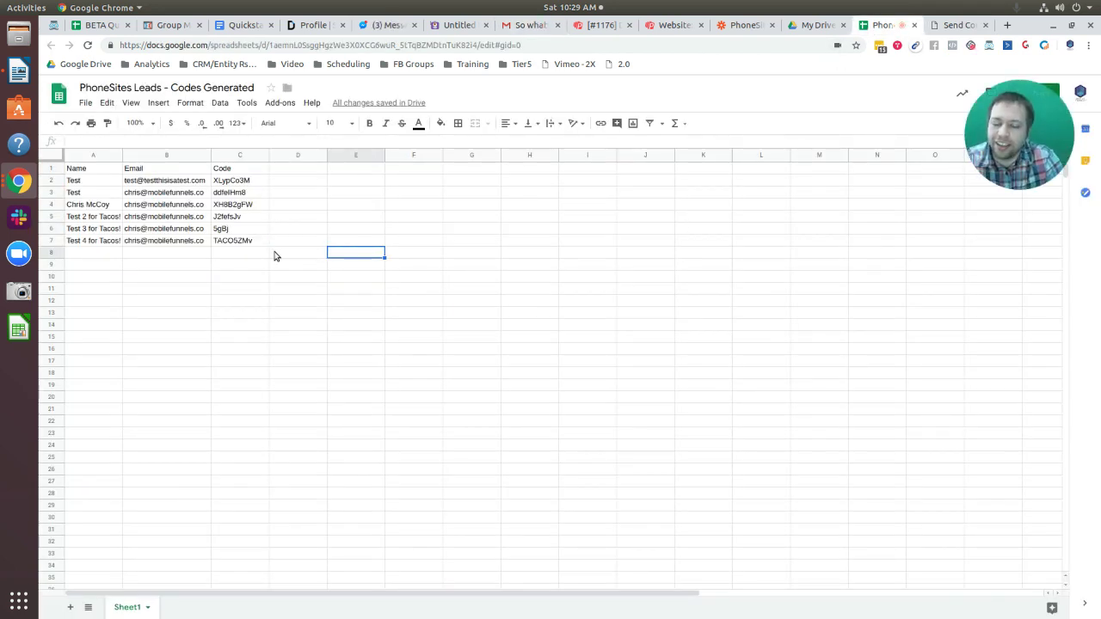